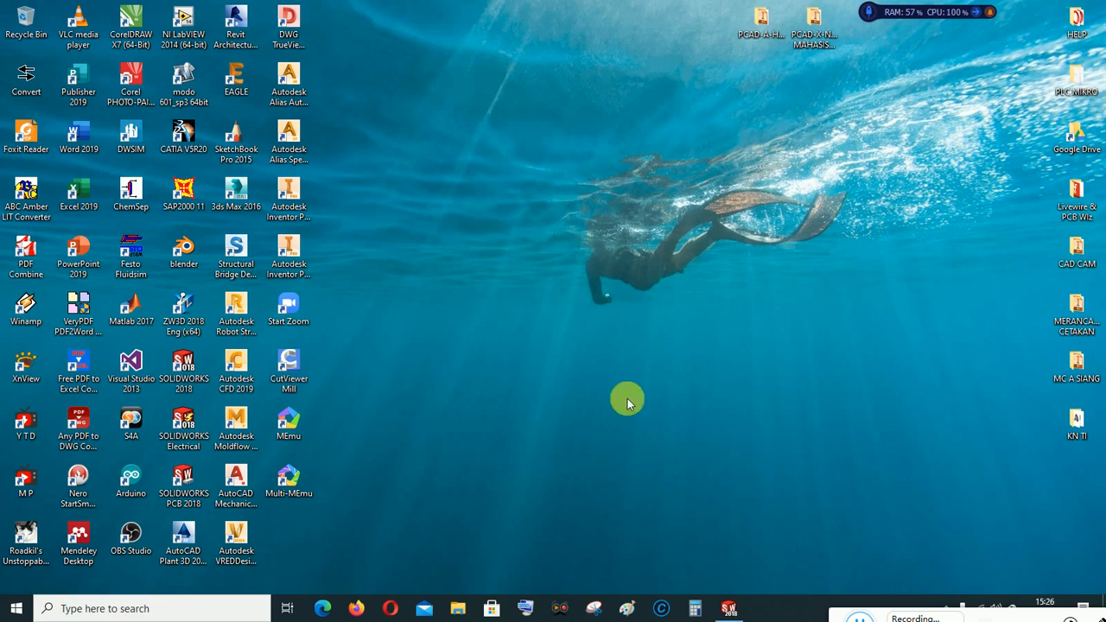
Step: Switch to SOLIDWORKS and open the part turn_ex1R from the KN TI folder on the desktop
click(730, 609)
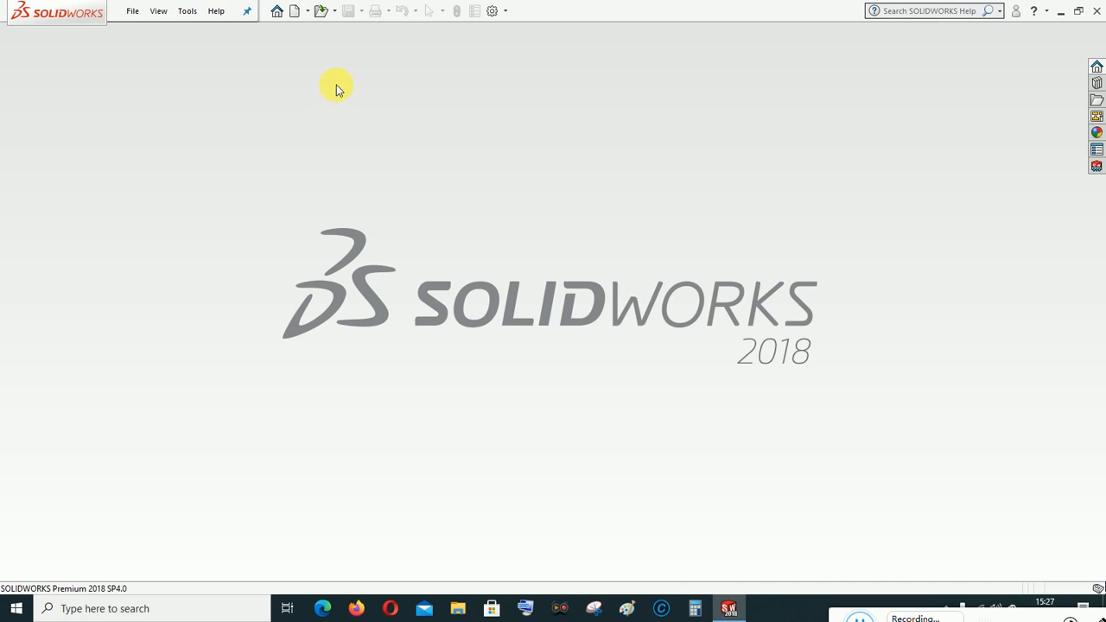
click(322, 12)
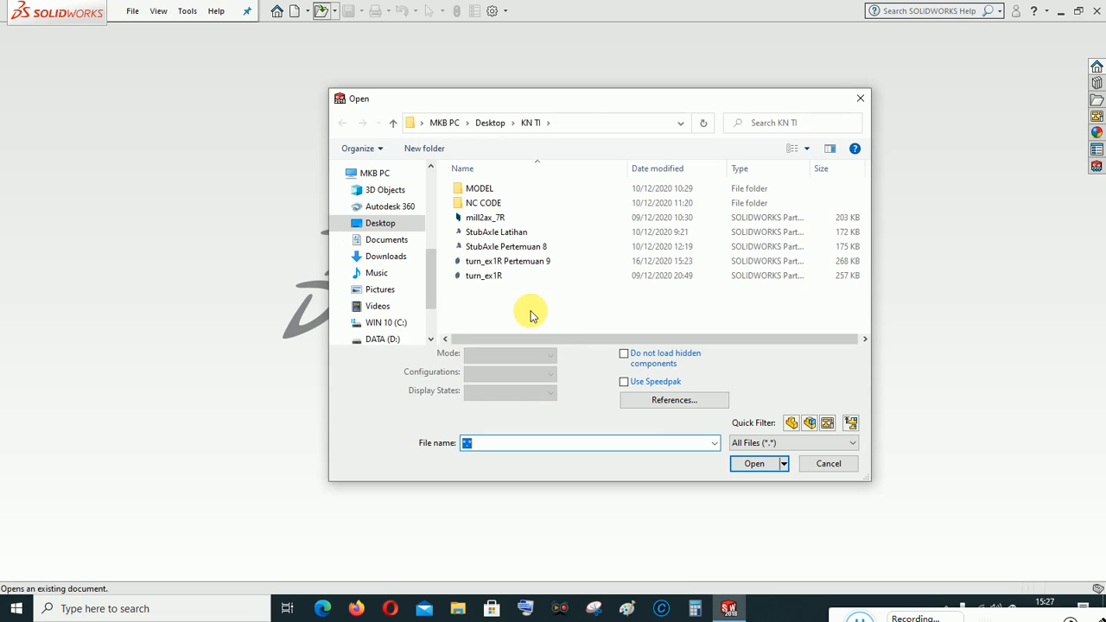
click(477, 276)
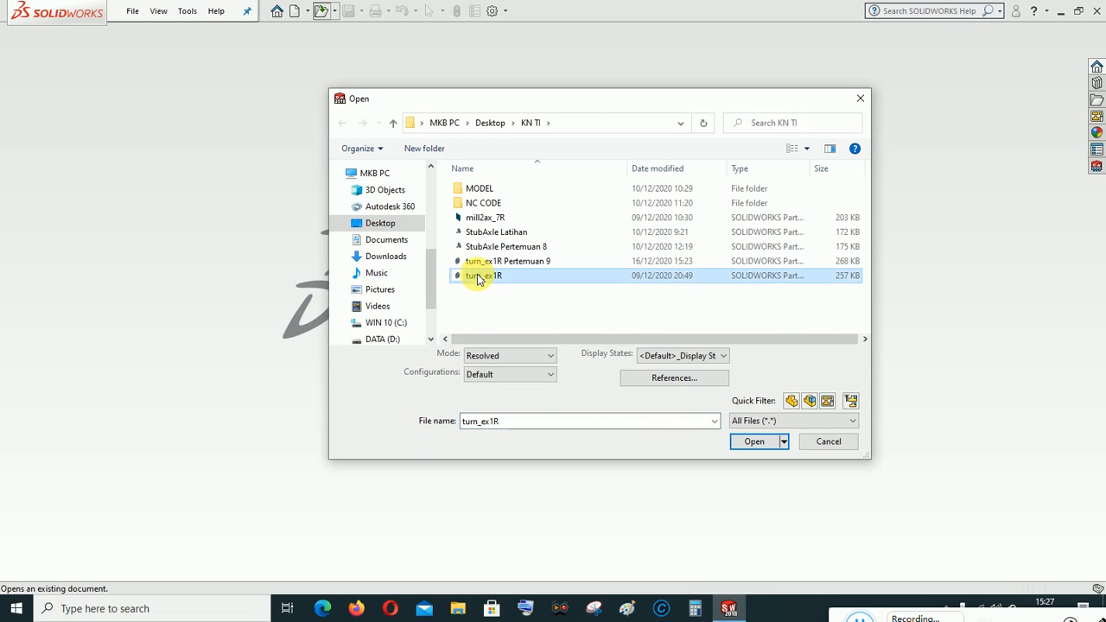
click(751, 442)
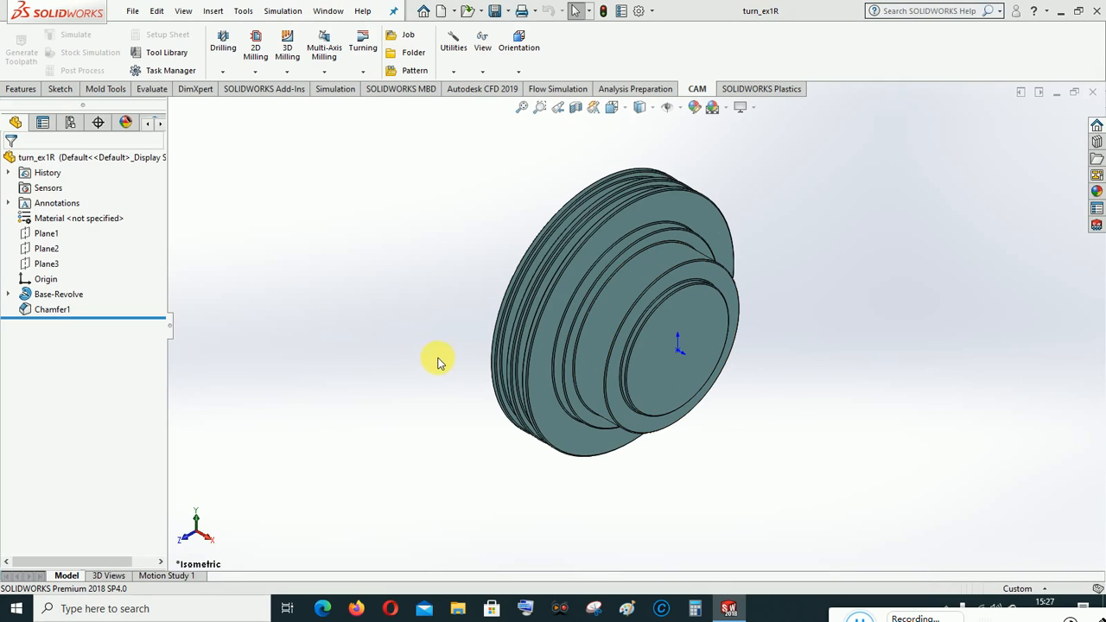
Step: Inspect the turned part from several angles and orient it isometrically with the small-diameter end facing front-left
middle_drag(437, 363, 516, 388)
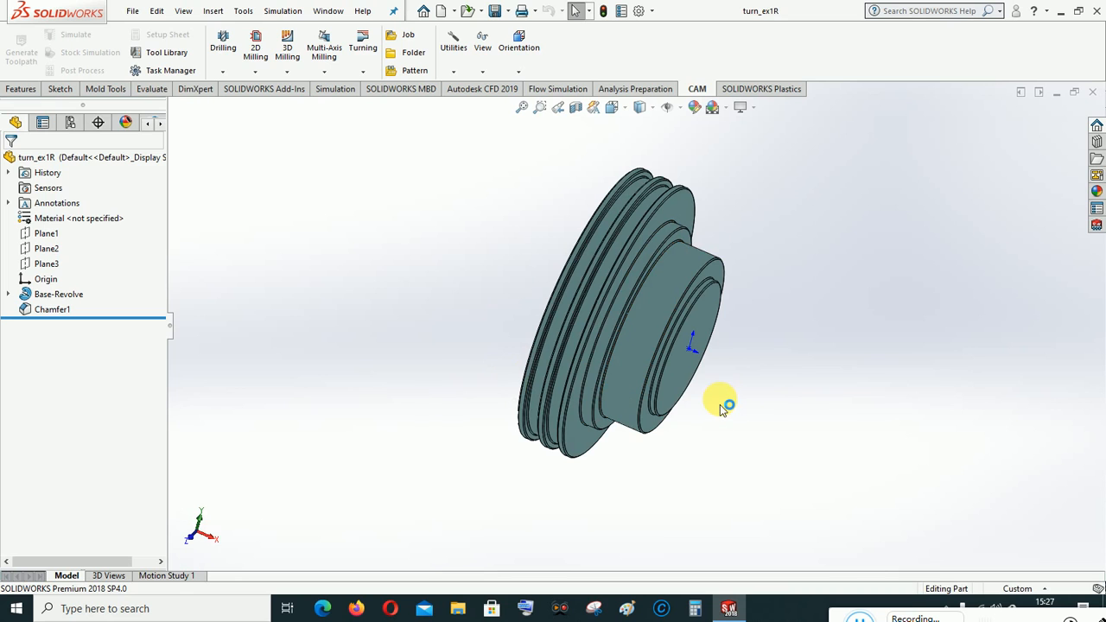
middle_drag(713, 403, 627, 345)
click(611, 106)
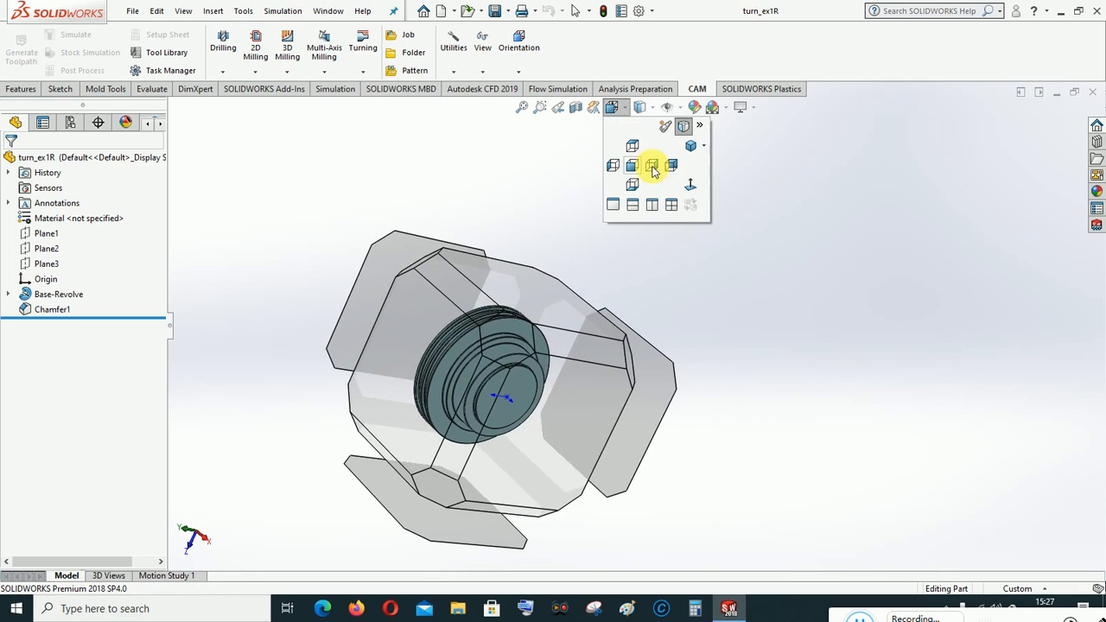
click(696, 146)
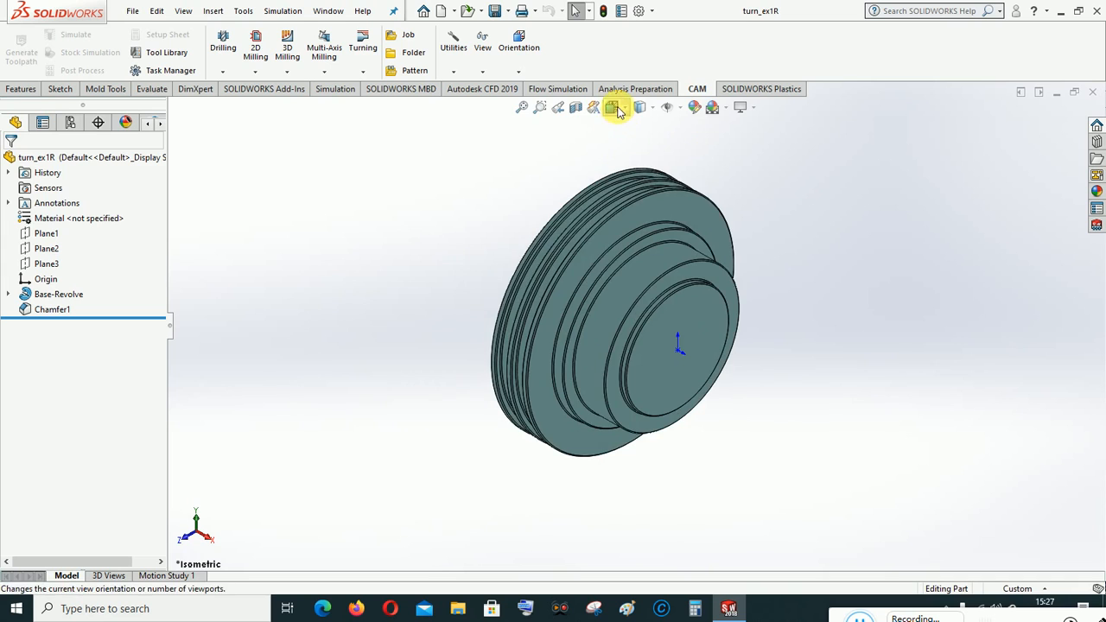
click(610, 107)
click(611, 328)
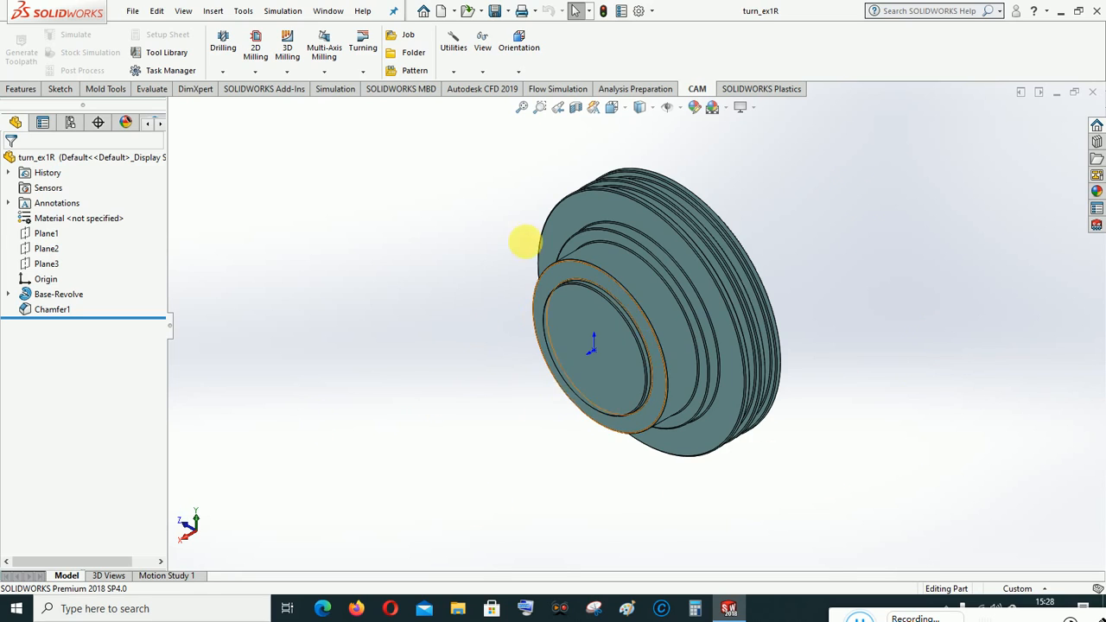
Step: Save the part in the KN TI folder under the name turn_ex1R Pertemuan ke-9
click(509, 11)
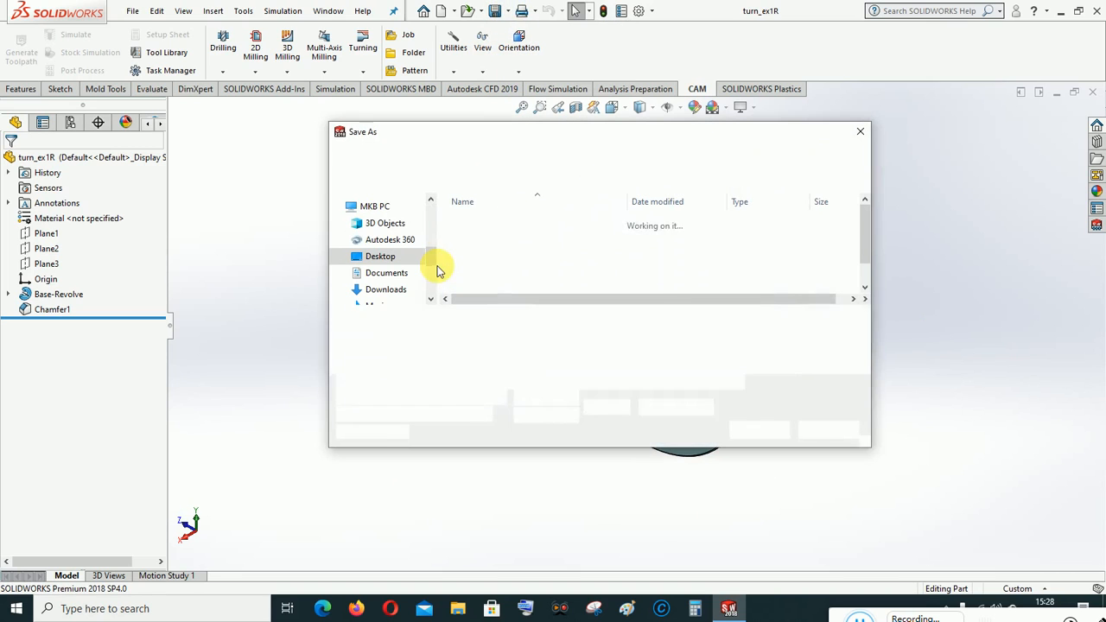
scroll(589, 269, down, 1)
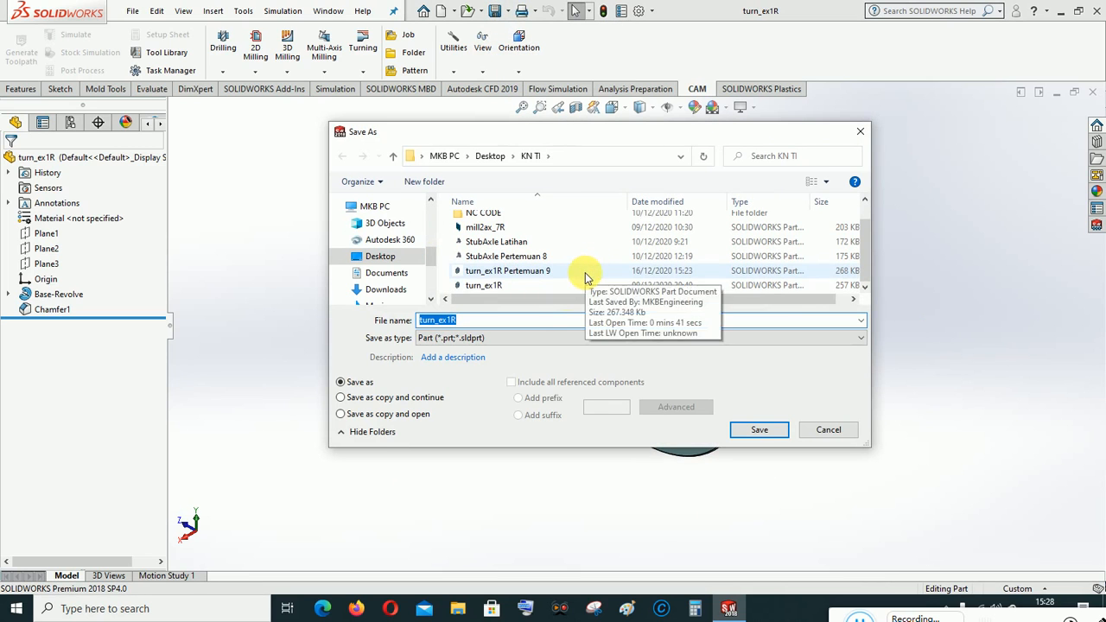
click(487, 324)
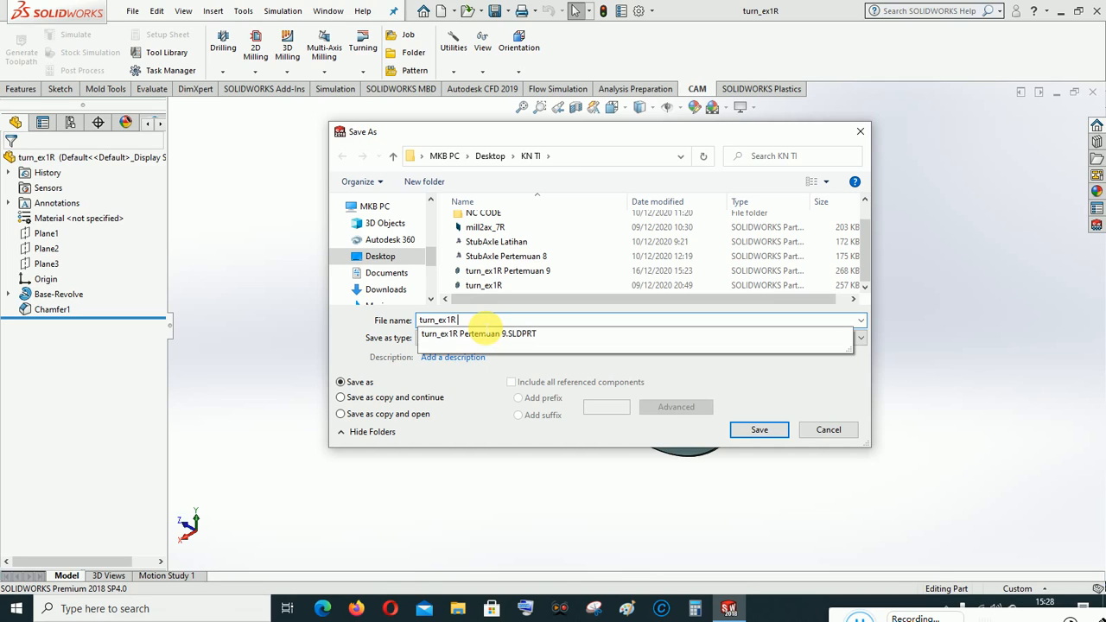
text(Pertemuan)
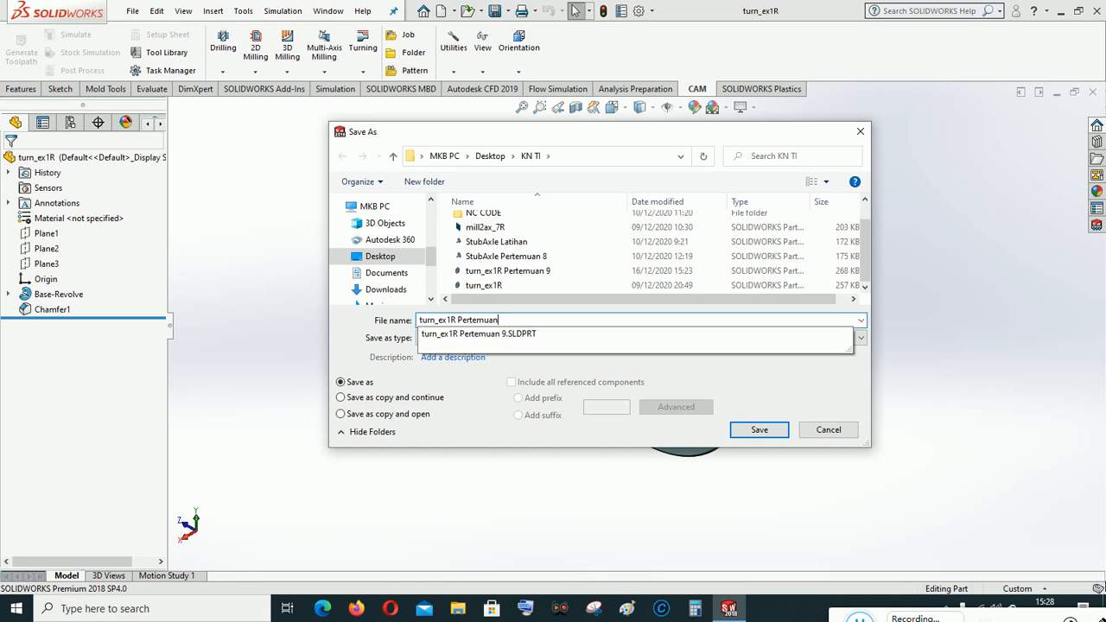
text( ke-9)
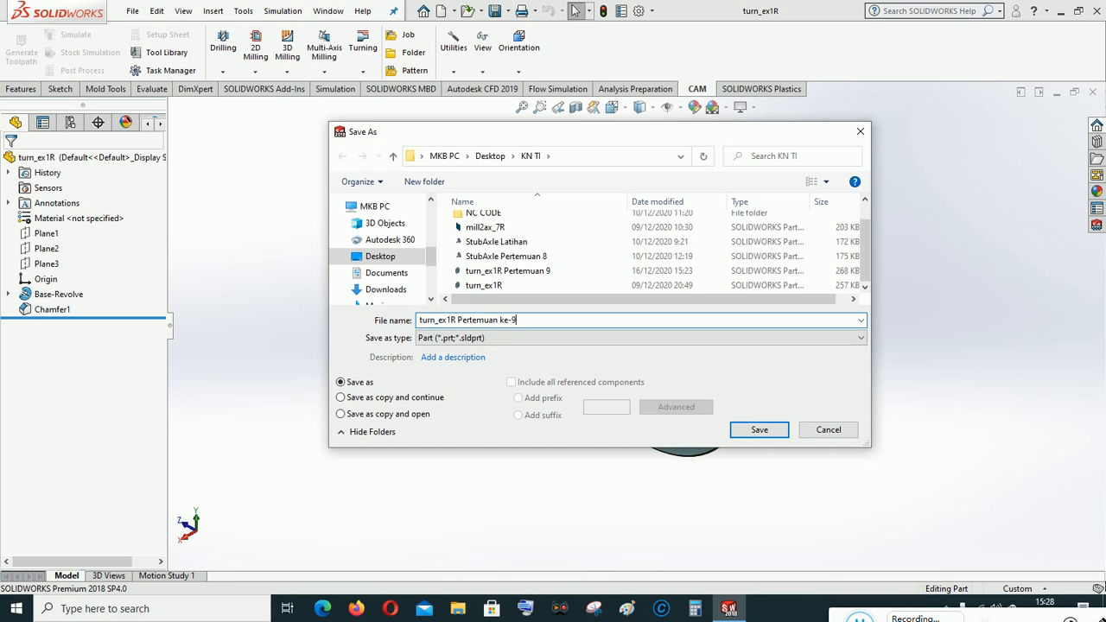
click(766, 433)
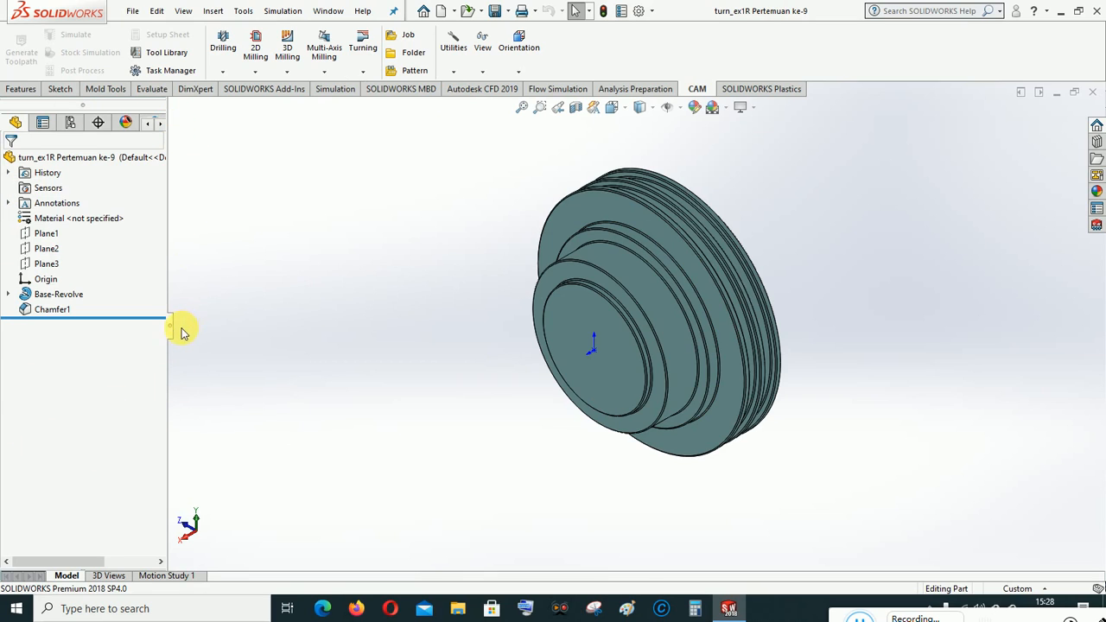
Step: Show the CAM operations tree, start a new machining job and set its type to Turning or Mill/Turn
drag(180, 331, 222, 328)
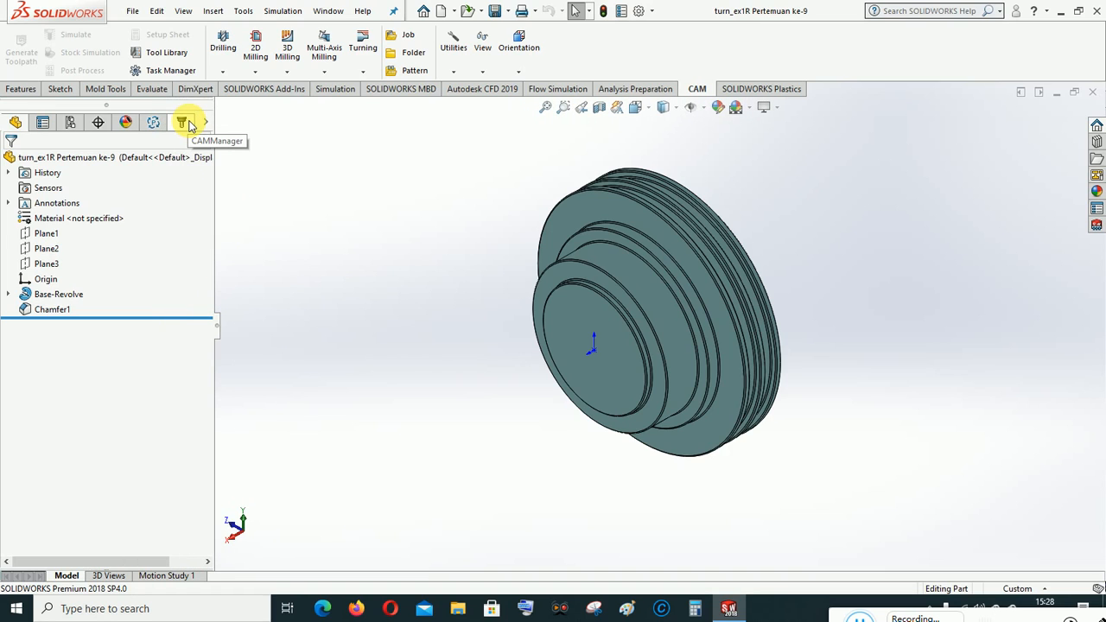
click(190, 126)
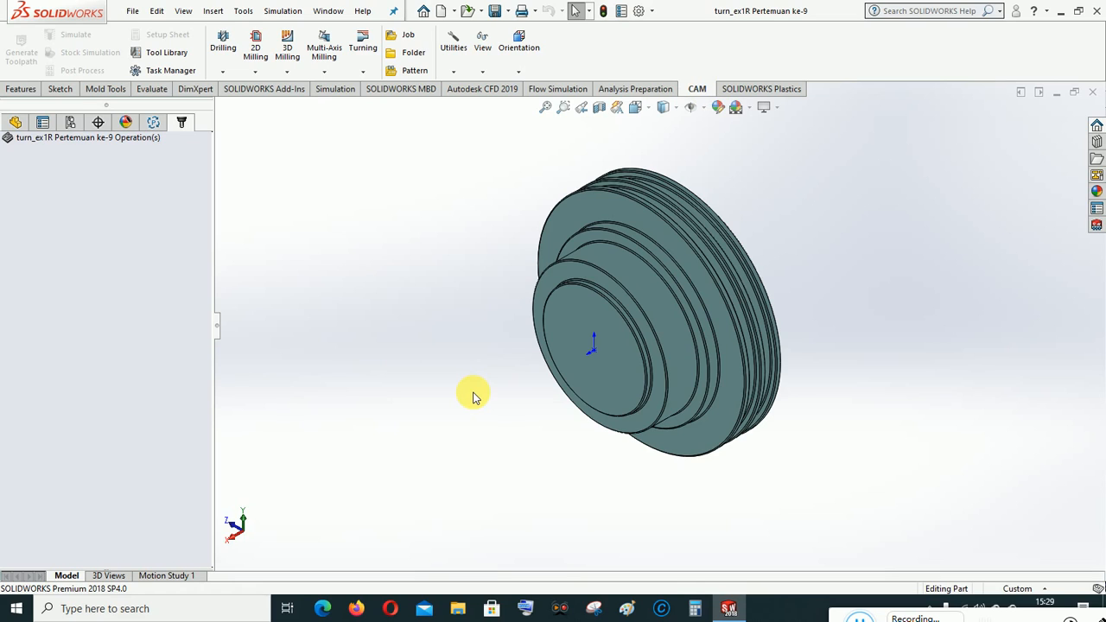
click(408, 38)
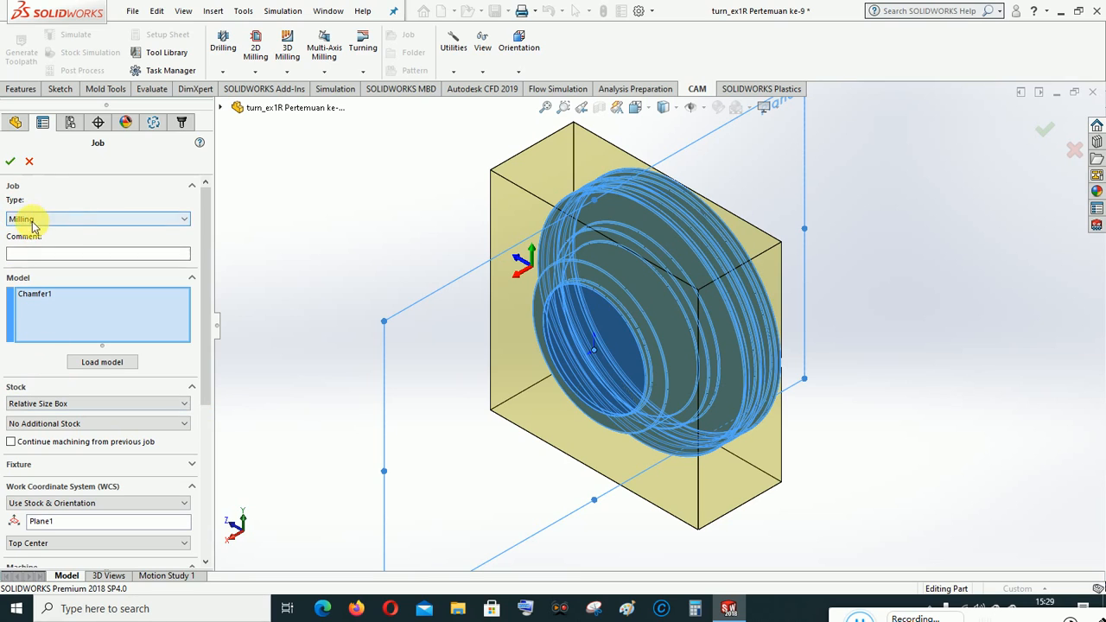
click(86, 220)
click(77, 241)
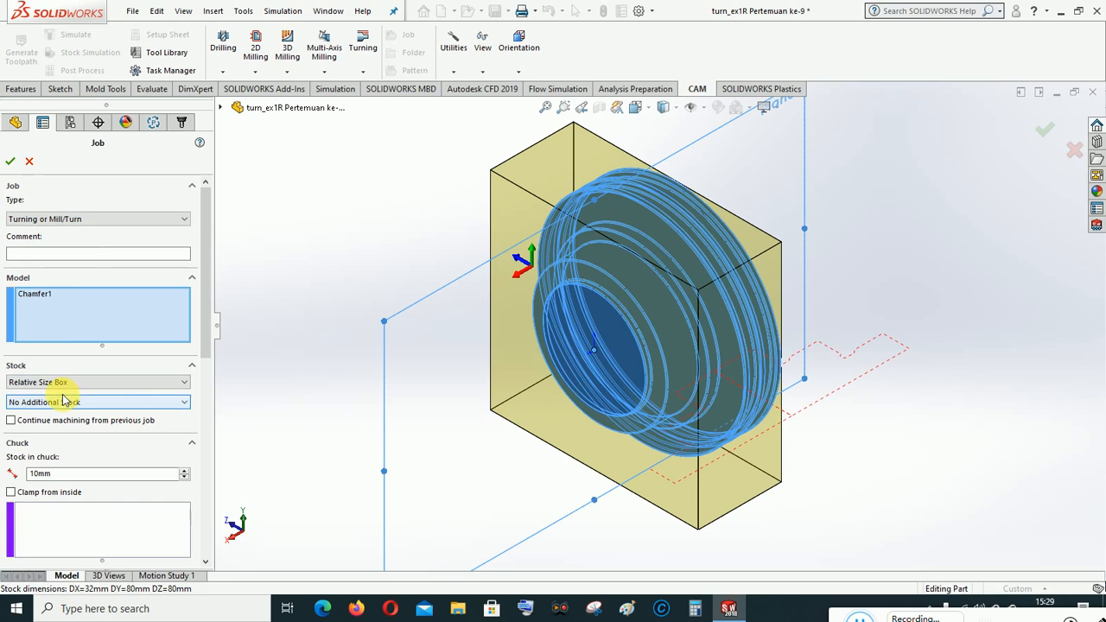
Step: Define the job's stock as Cylindrical, aligned to the cylindrical face of the part's hub
click(108, 384)
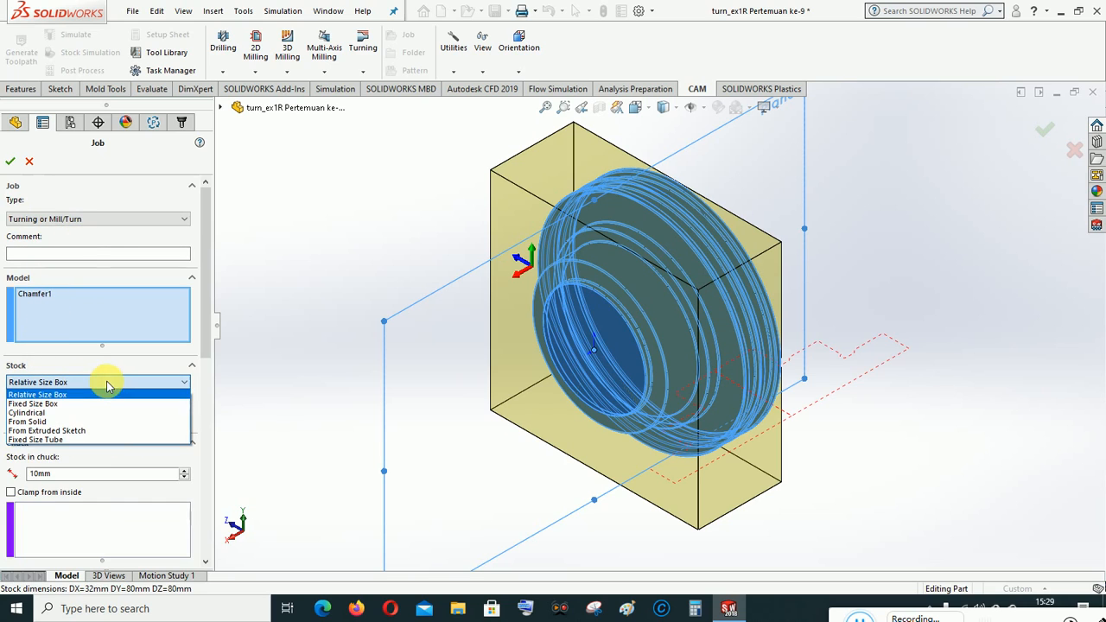
click(72, 410)
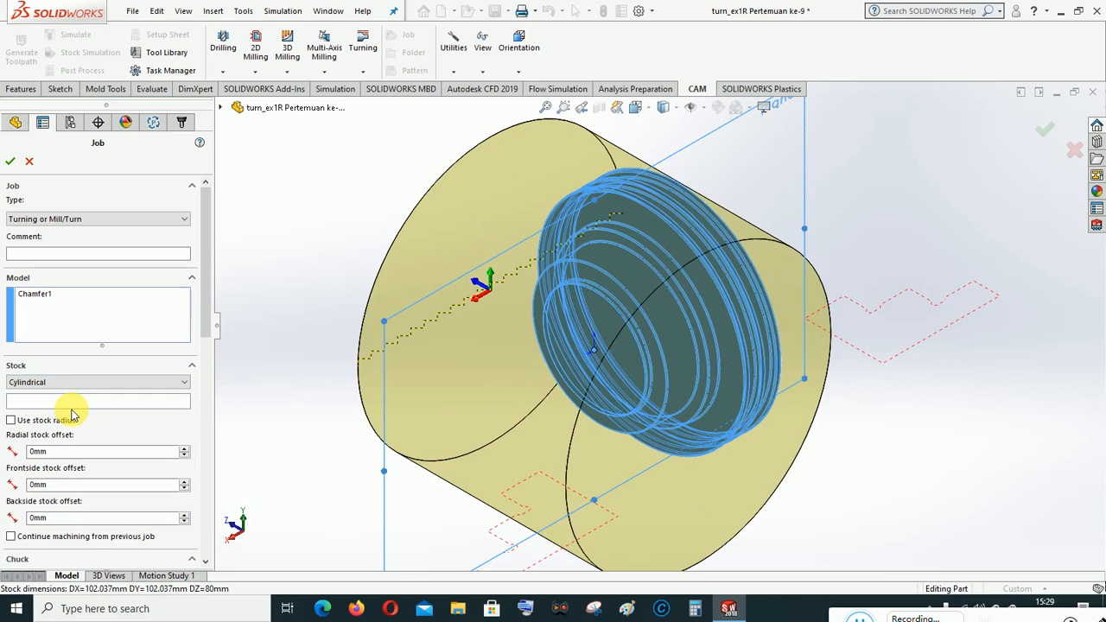
click(22, 404)
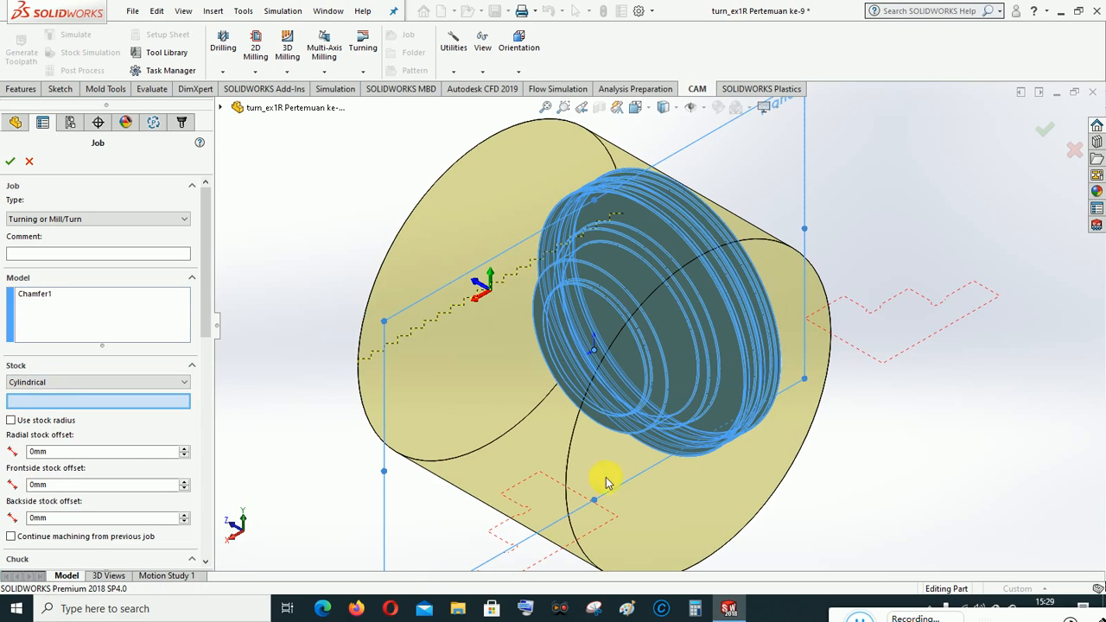
click(637, 278)
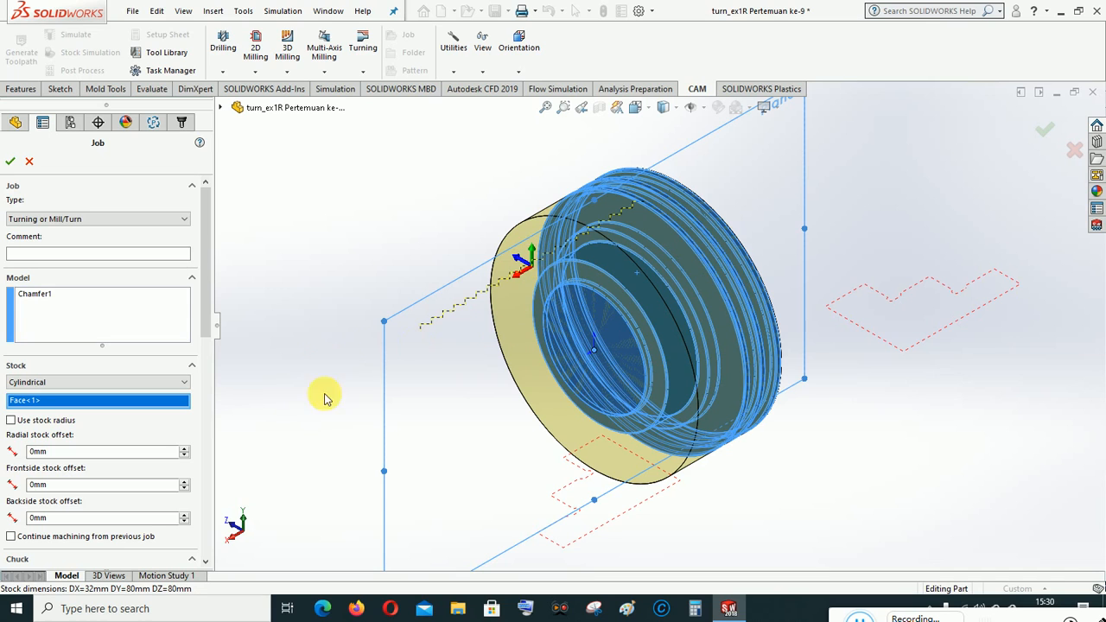
Step: Set the work coordinate system orientation to the flat end face at the small-diameter end of the part
drag(208, 264, 222, 423)
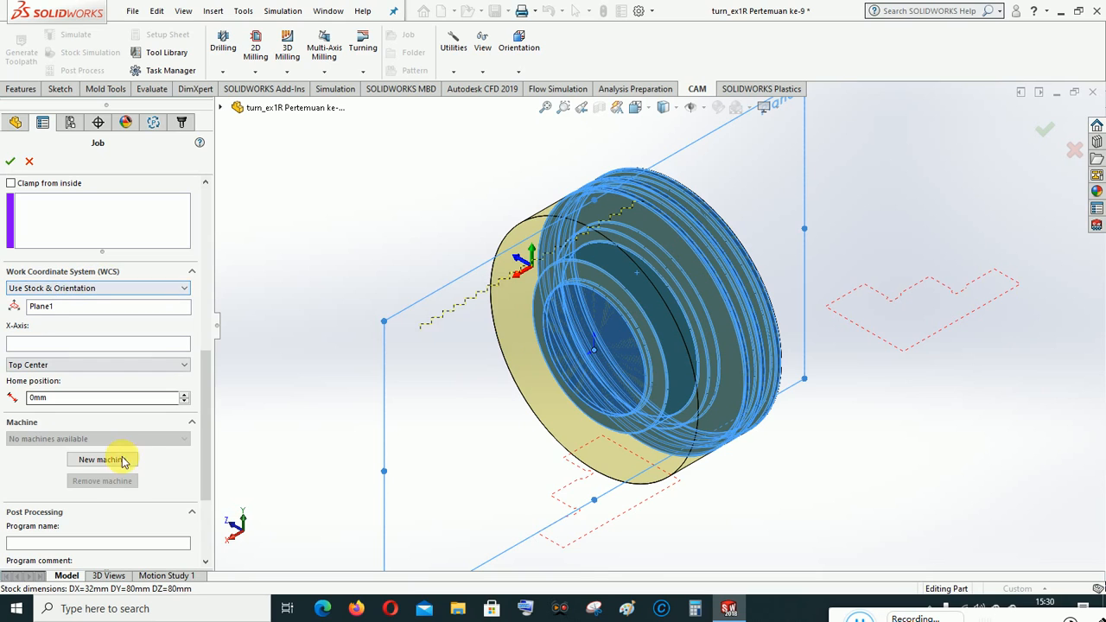
click(61, 309)
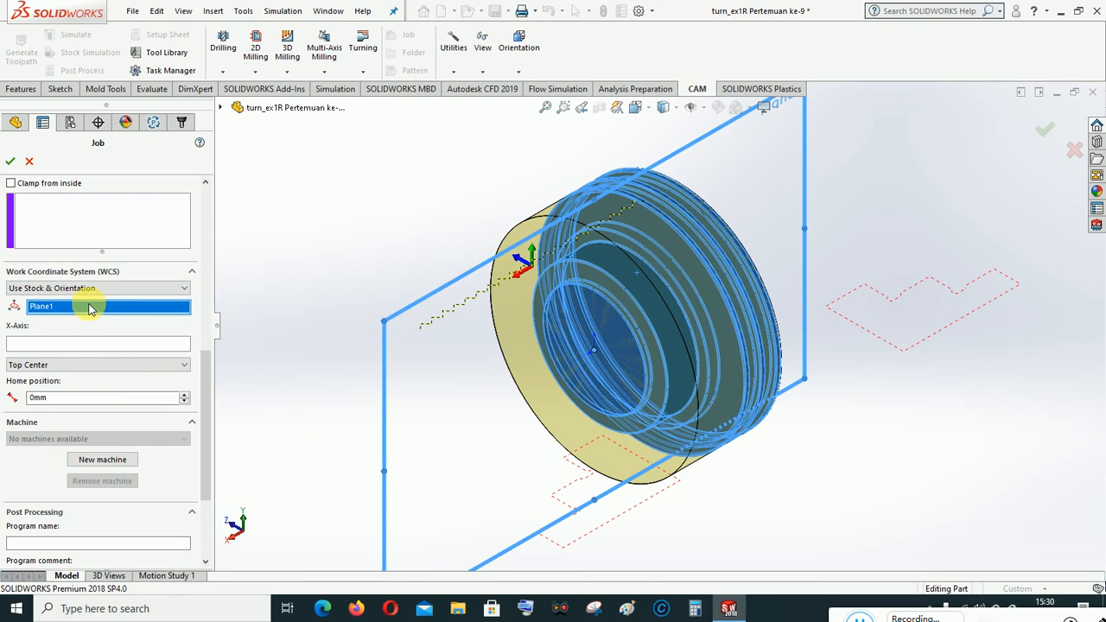
click(577, 336)
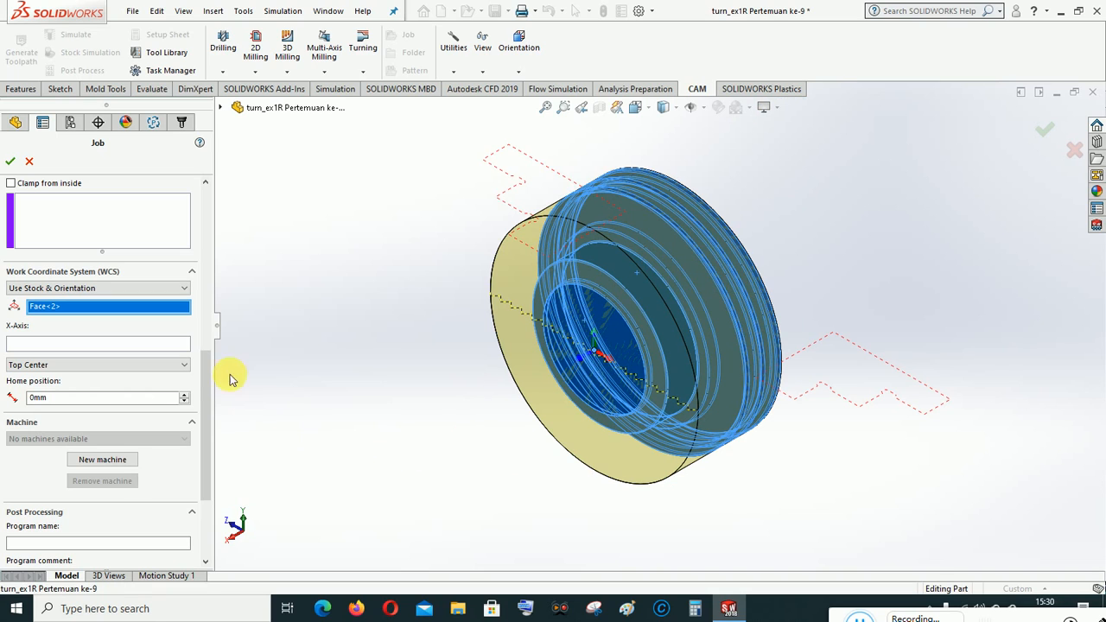
Step: Set the cylindrical stock's radial offset to 2 mm and its frontside offset to 5 mm
drag(207, 377, 220, 255)
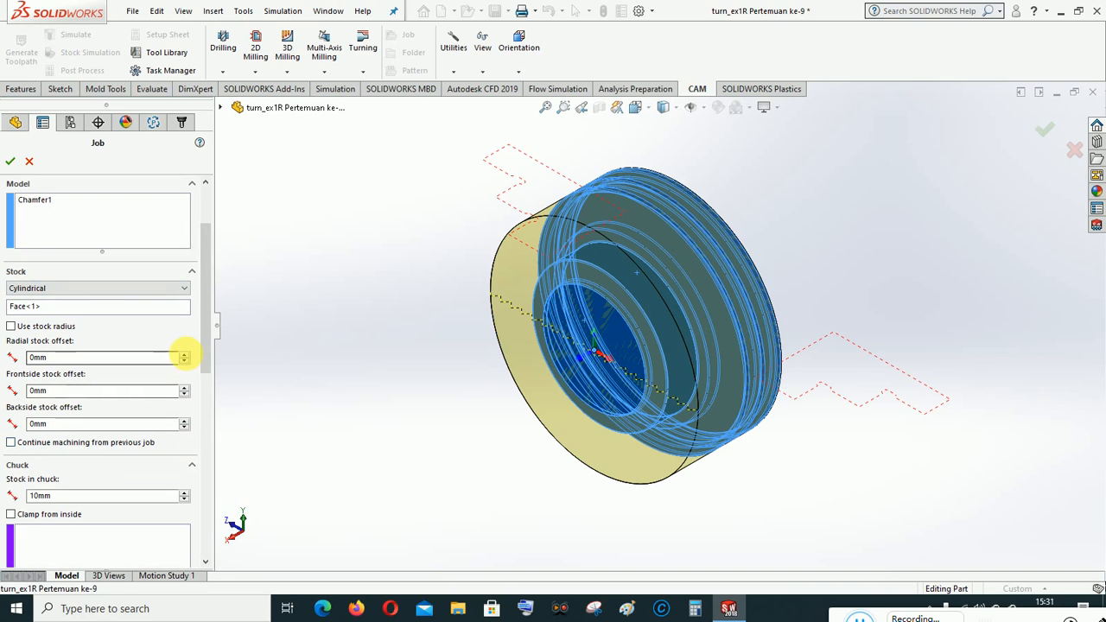
click(185, 354)
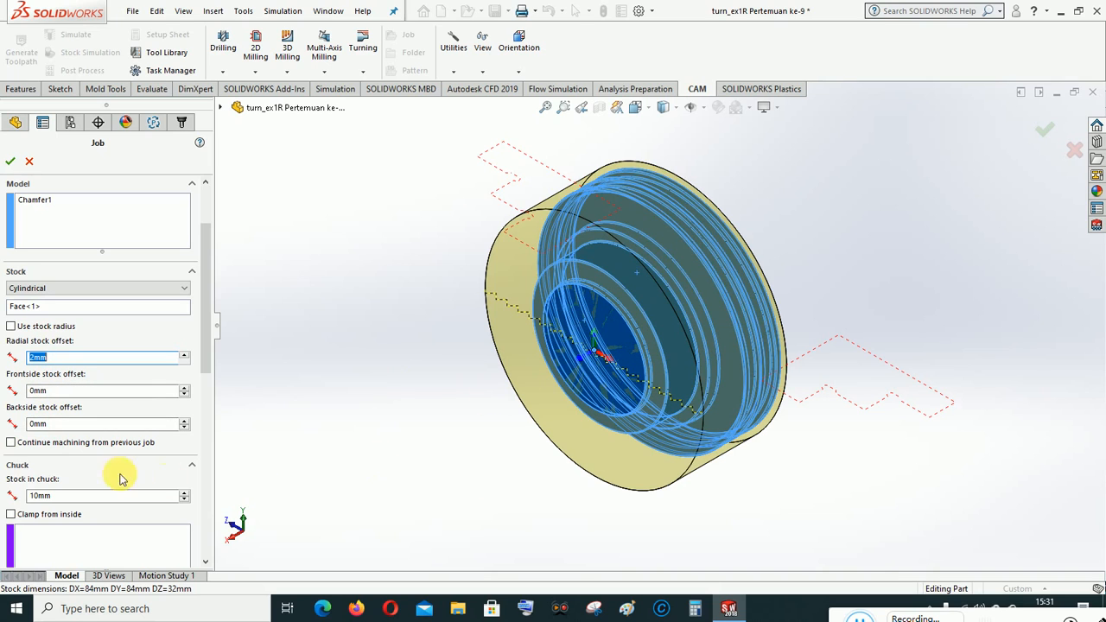
click(185, 388)
click(184, 386)
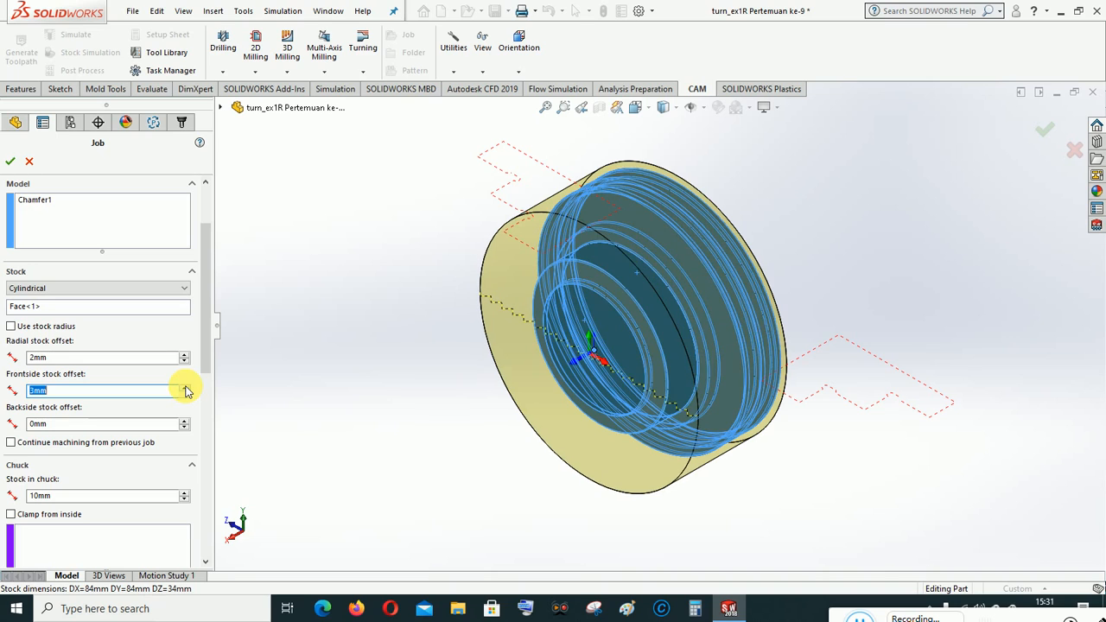
click(184, 389)
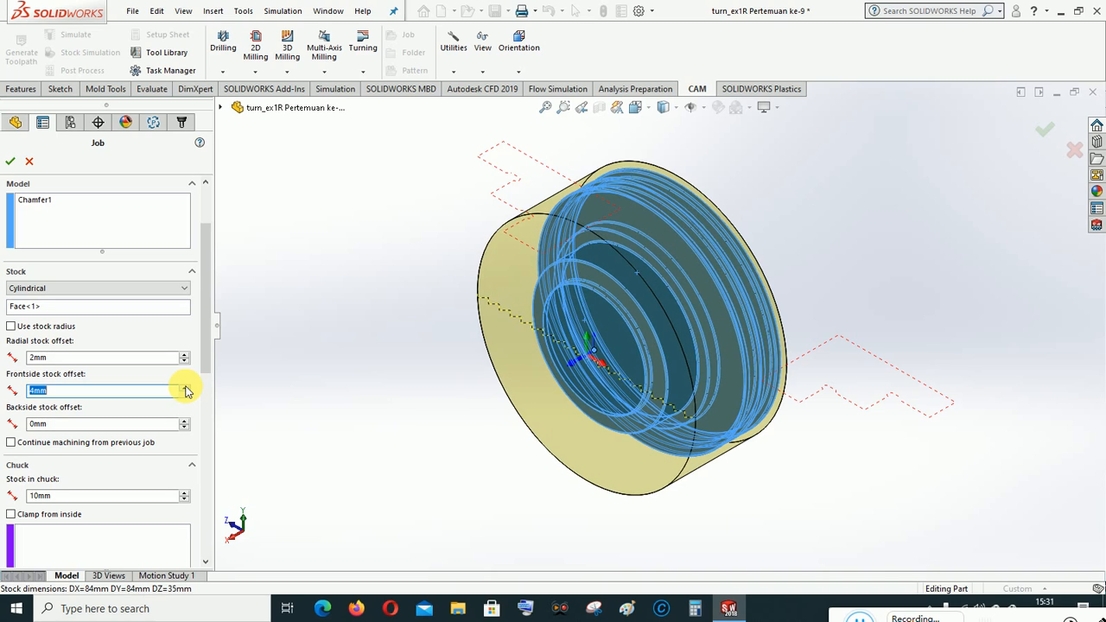
click(185, 386)
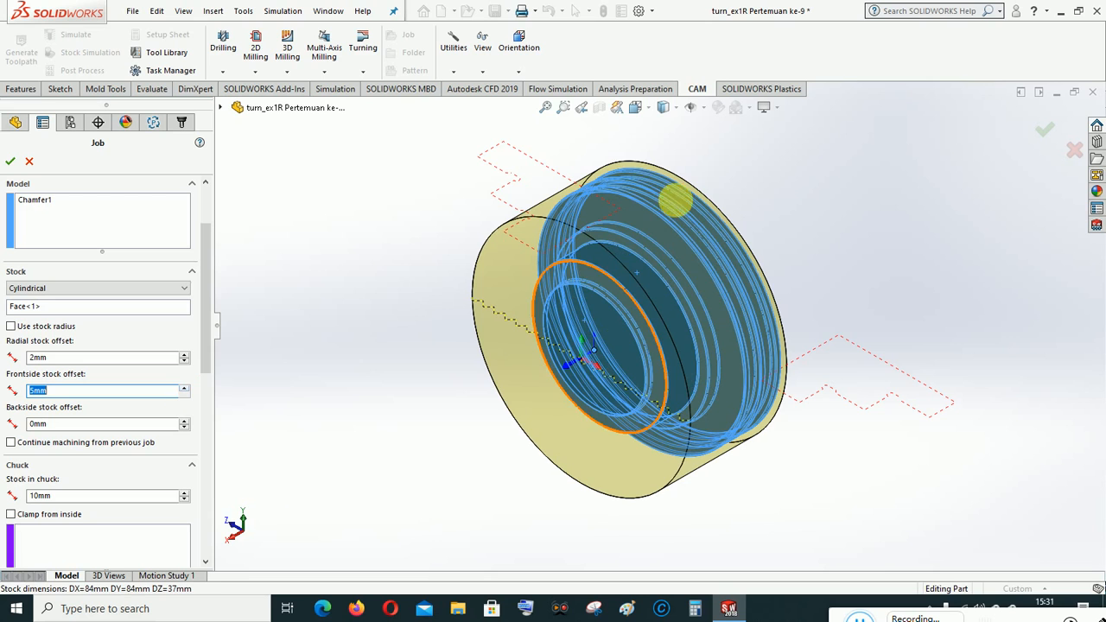
Step: View the stock from the back and set its backside stock offset to 15 mm
click(635, 107)
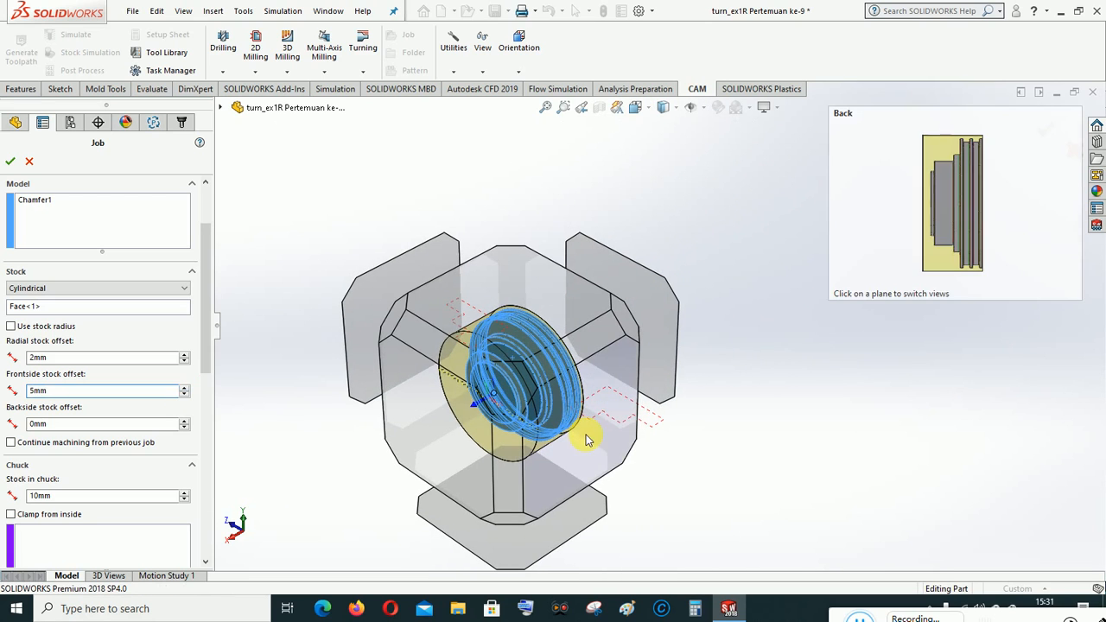
click(586, 439)
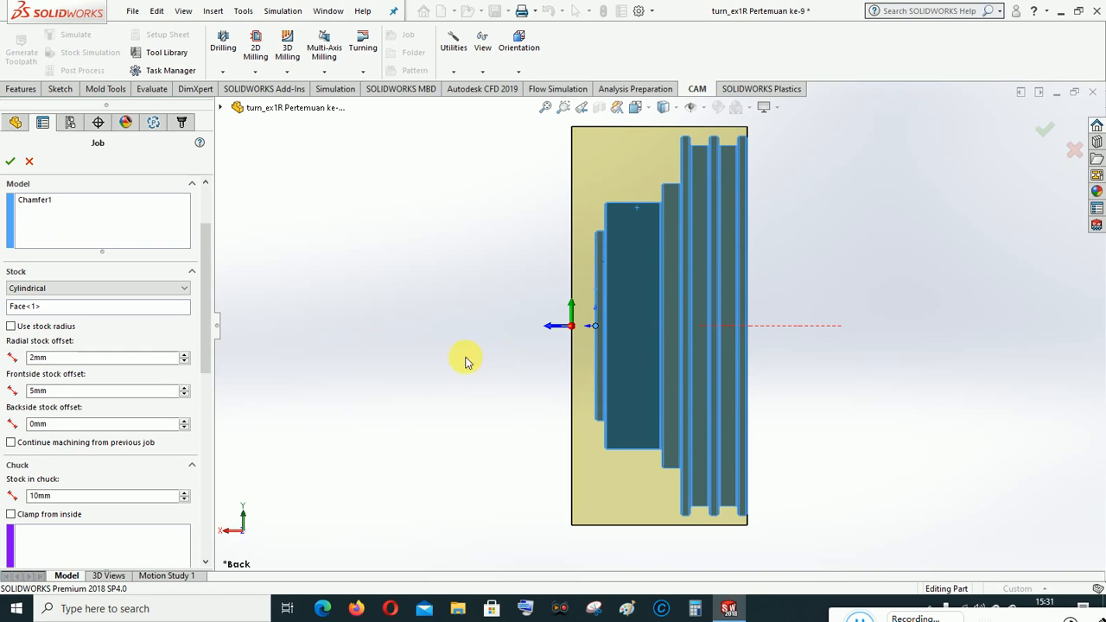
scroll(206, 285, down, 1)
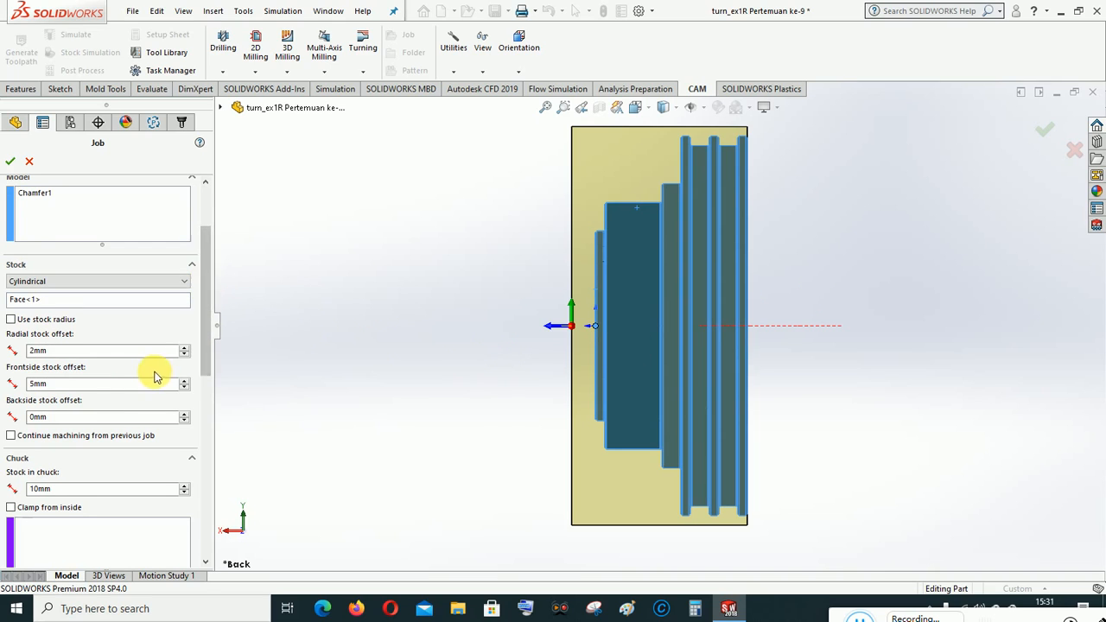
double_click(35, 416)
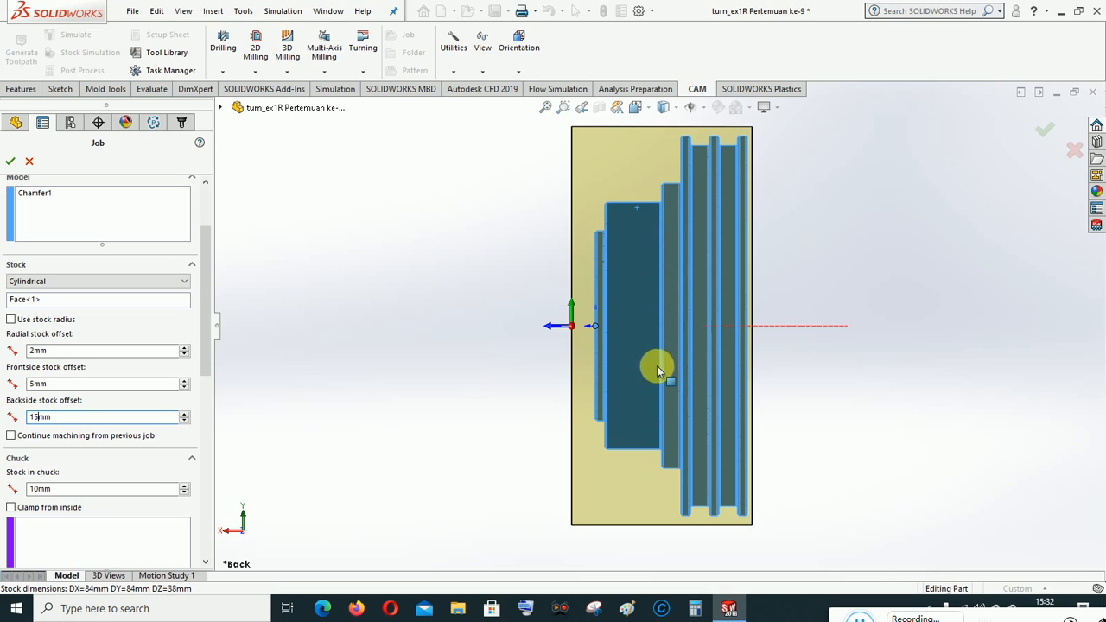
text(5)
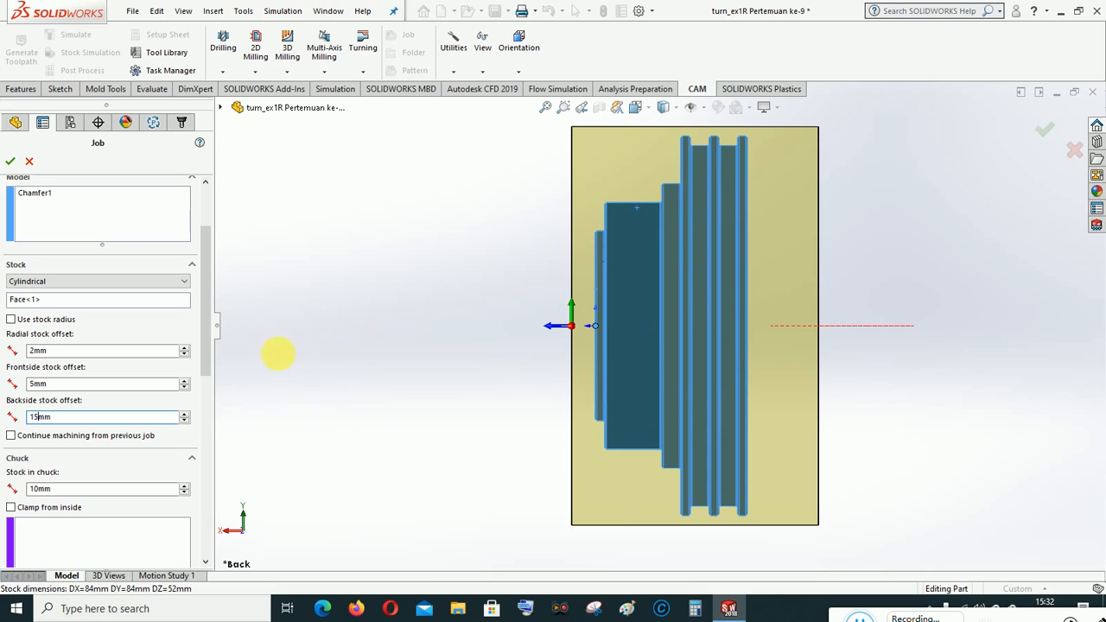
Step: Name the job's post-processing program 1009 and accept the job definition
drag(207, 294, 143, 458)
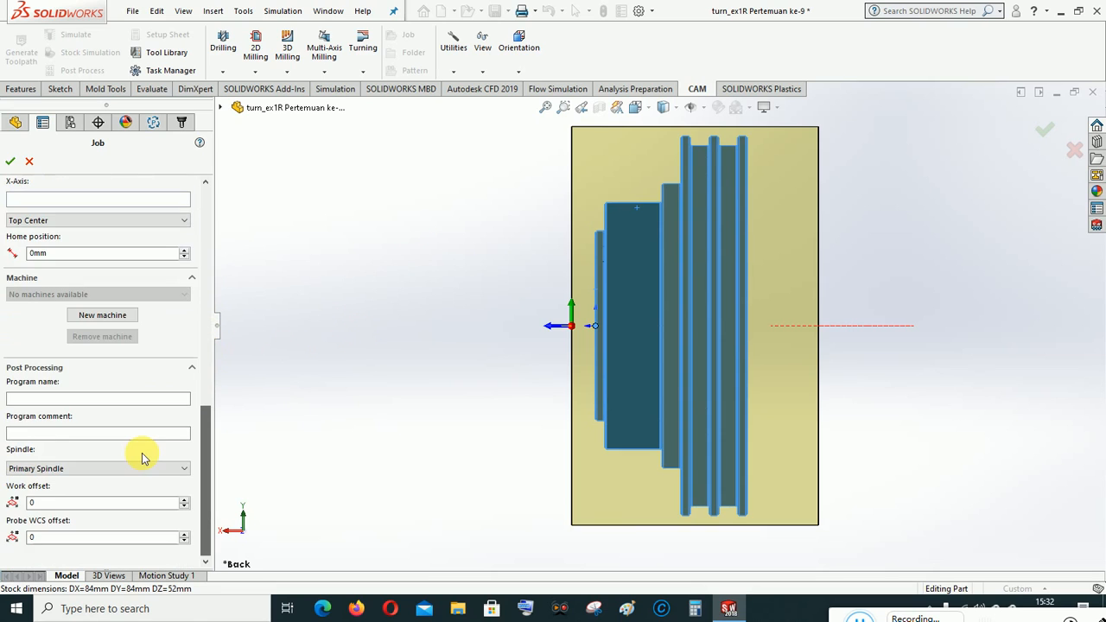
click(43, 398)
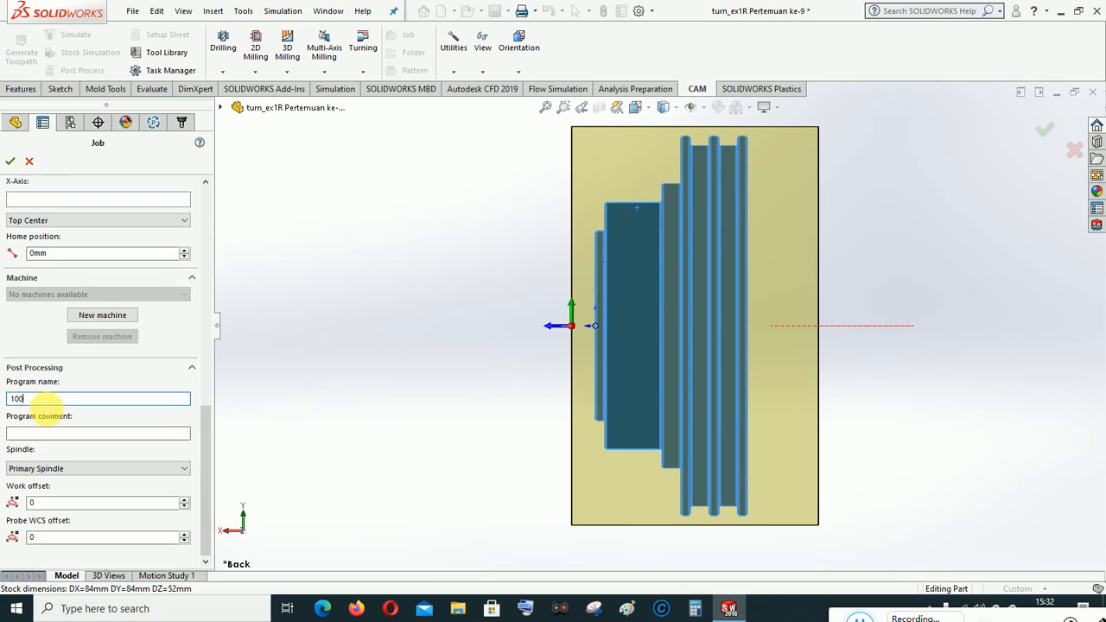
text(1009)
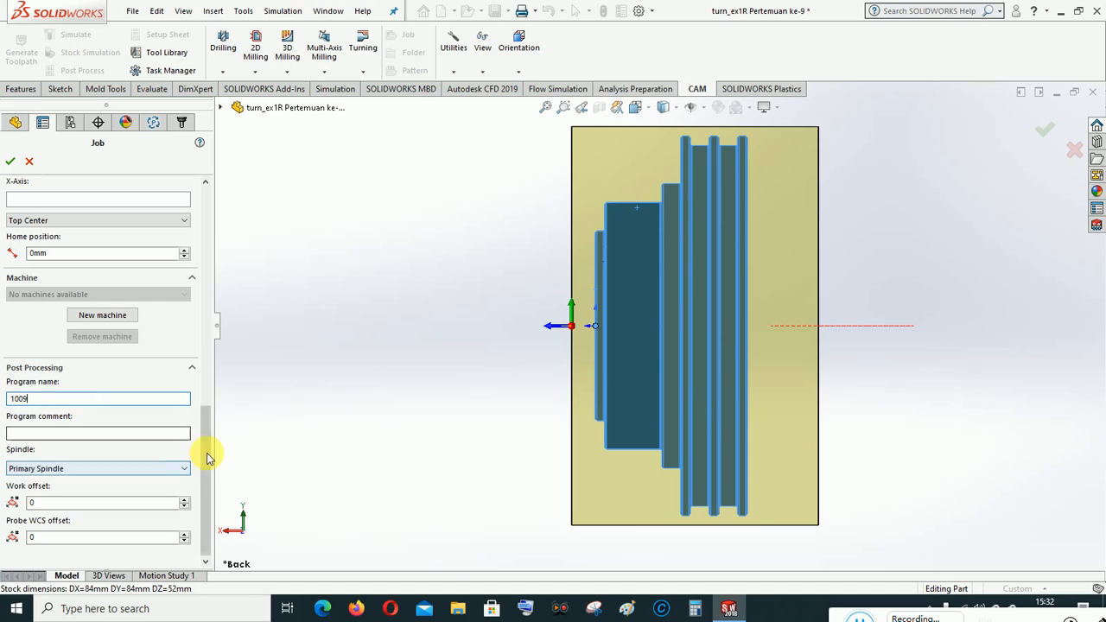
click(143, 435)
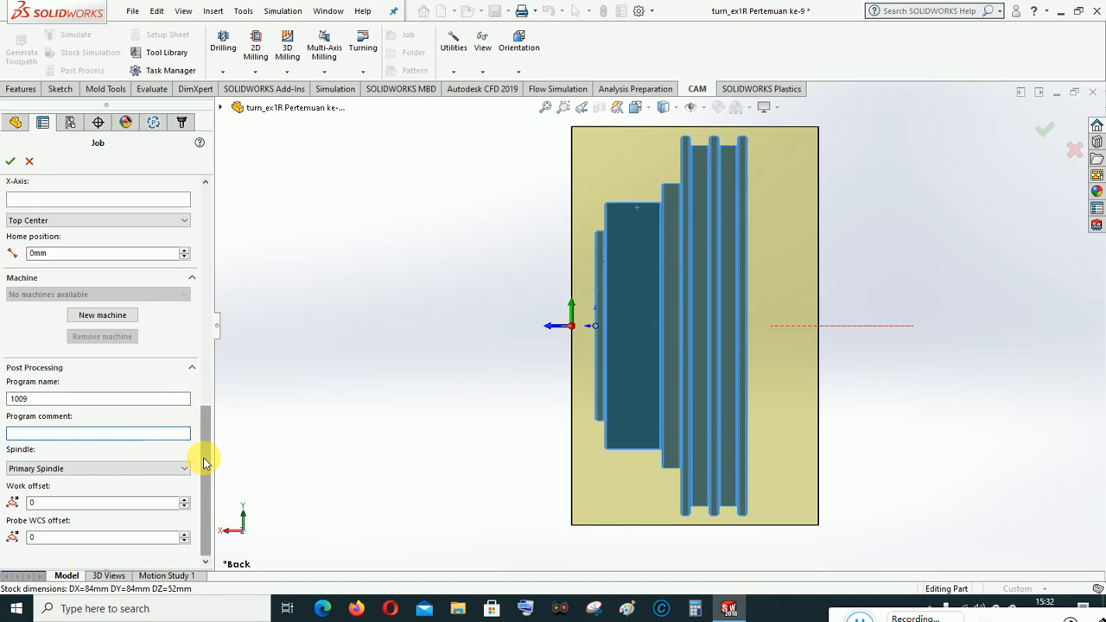
drag(208, 456, 207, 222)
click(9, 160)
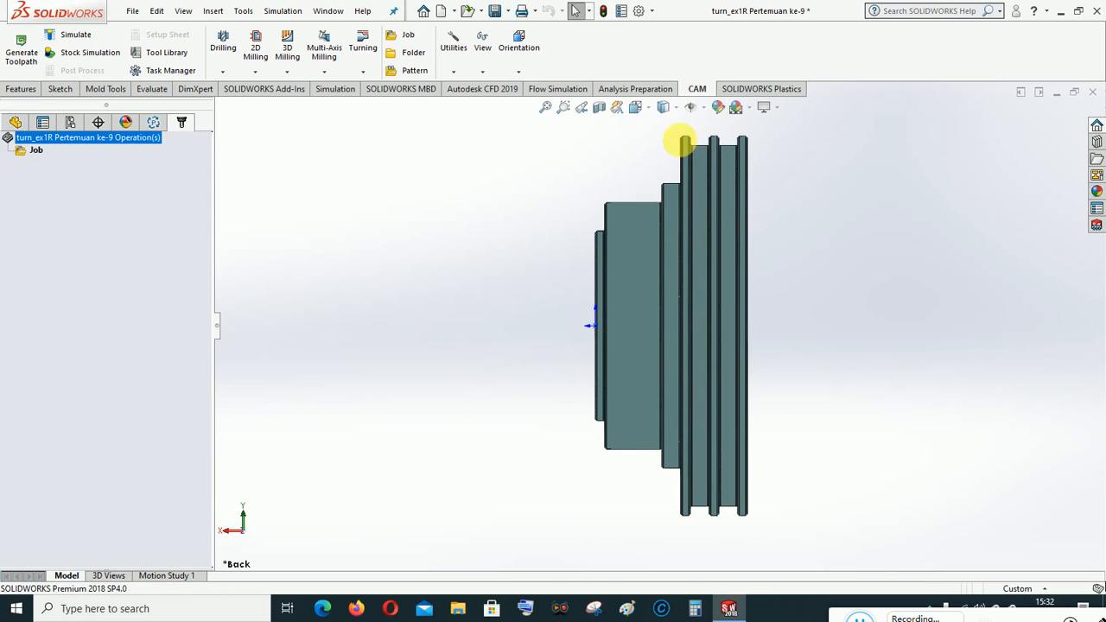
Step: Show the part in an angled 3D view facing its small-diameter end and insert a Turning Face operation
click(635, 106)
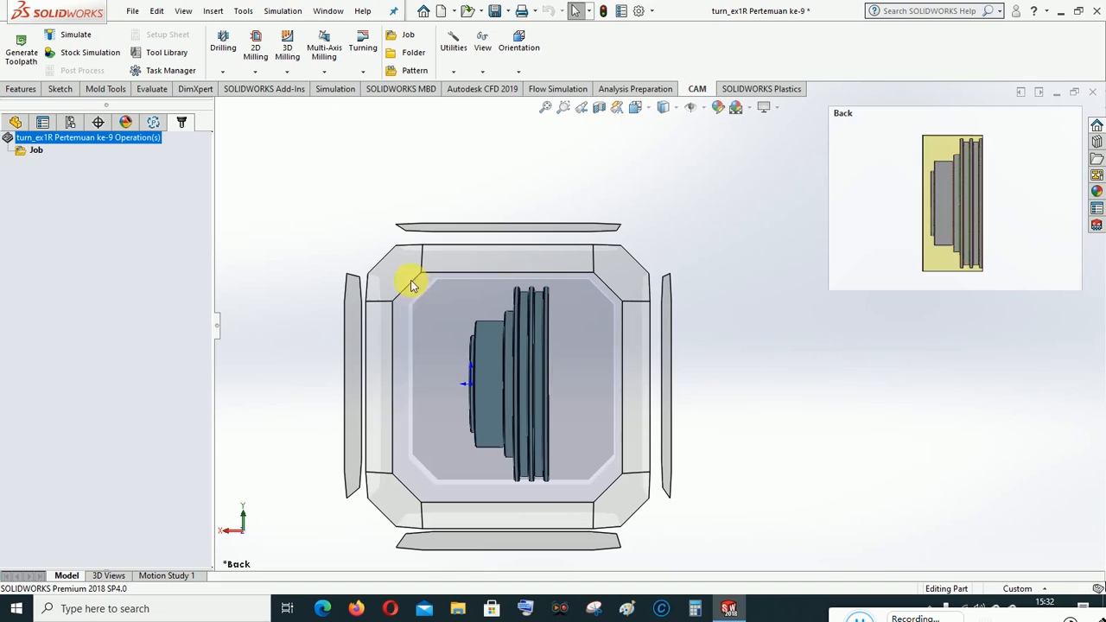
click(403, 273)
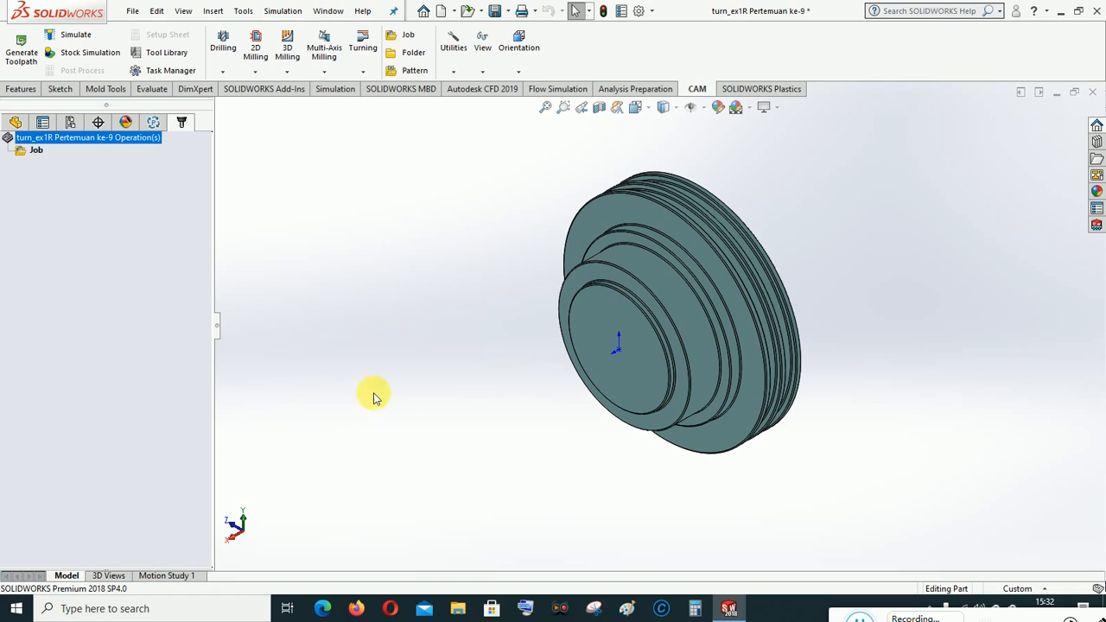
click(364, 78)
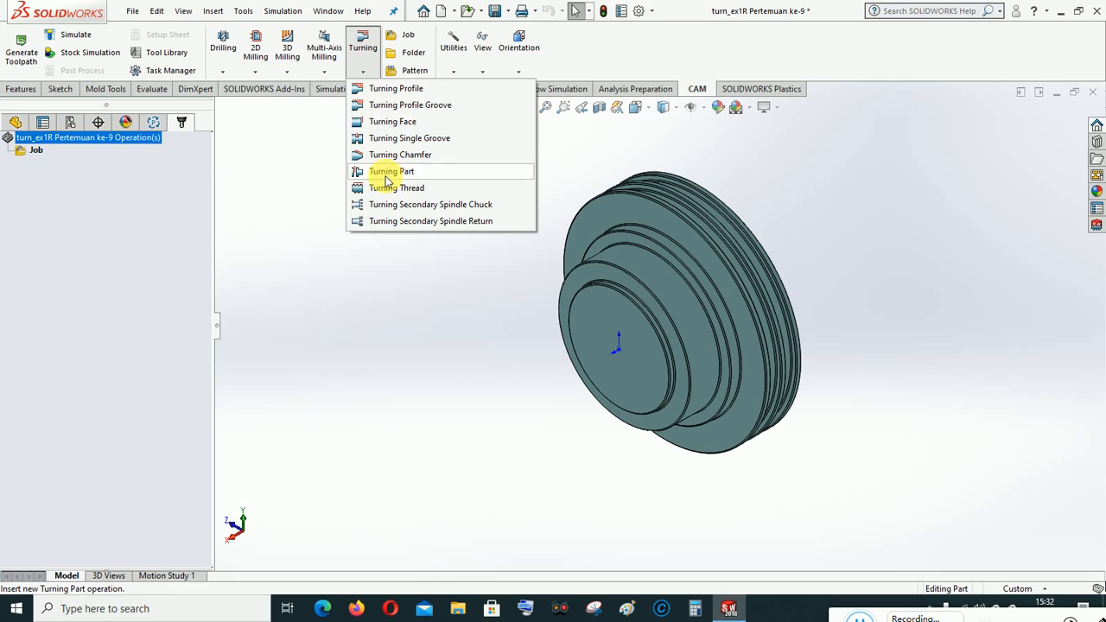
click(385, 121)
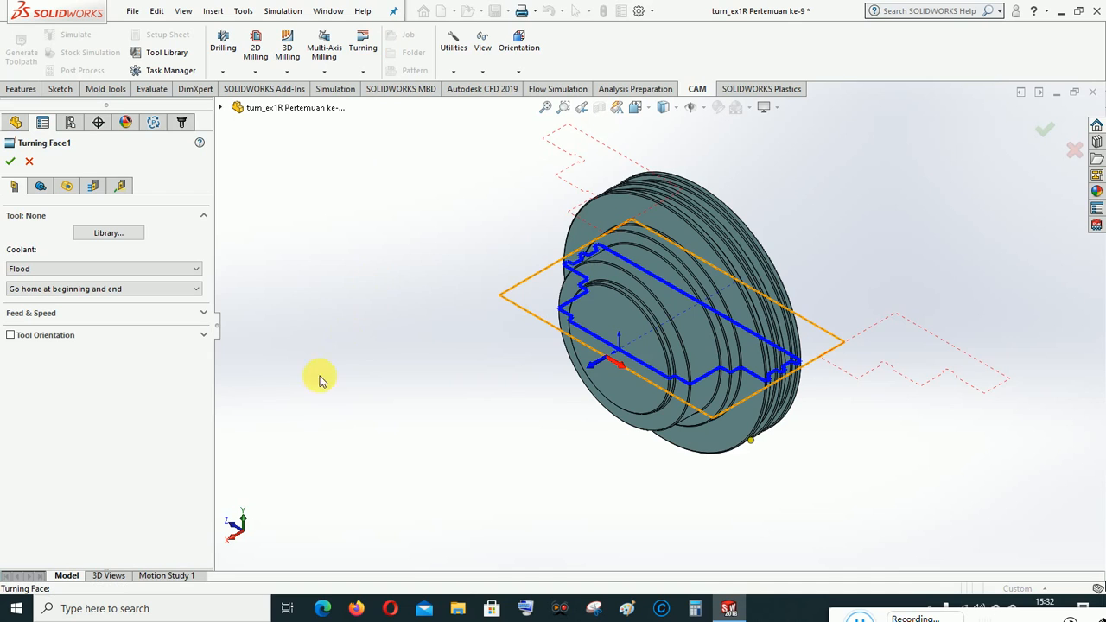
Step: Create a new turn tool for the face operation with the insert shape D = 55deg Diamond
click(109, 234)
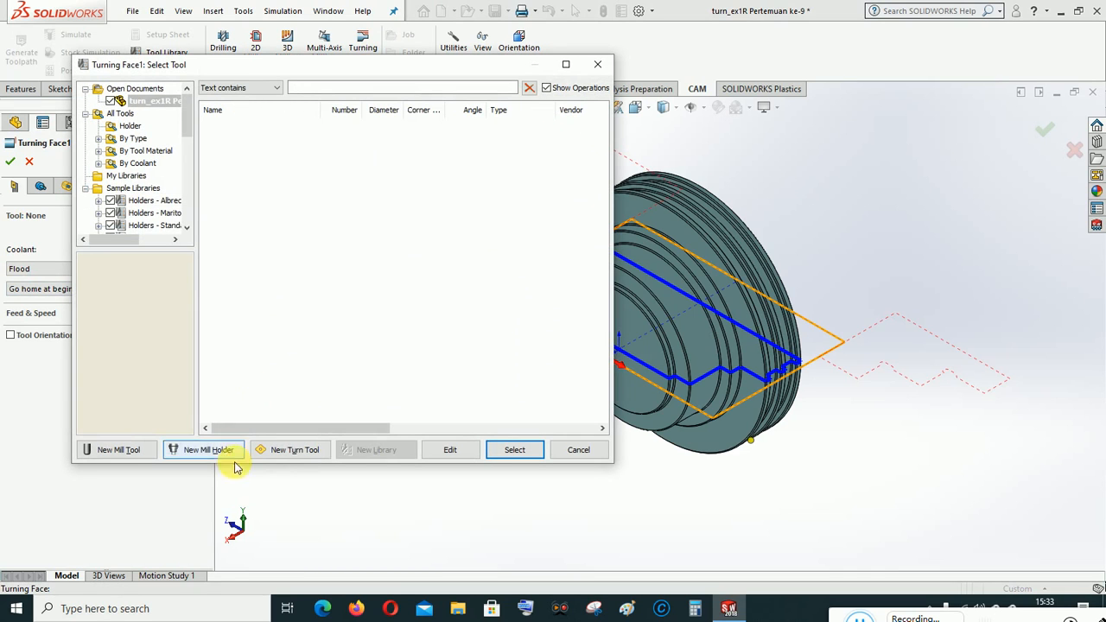
click(296, 451)
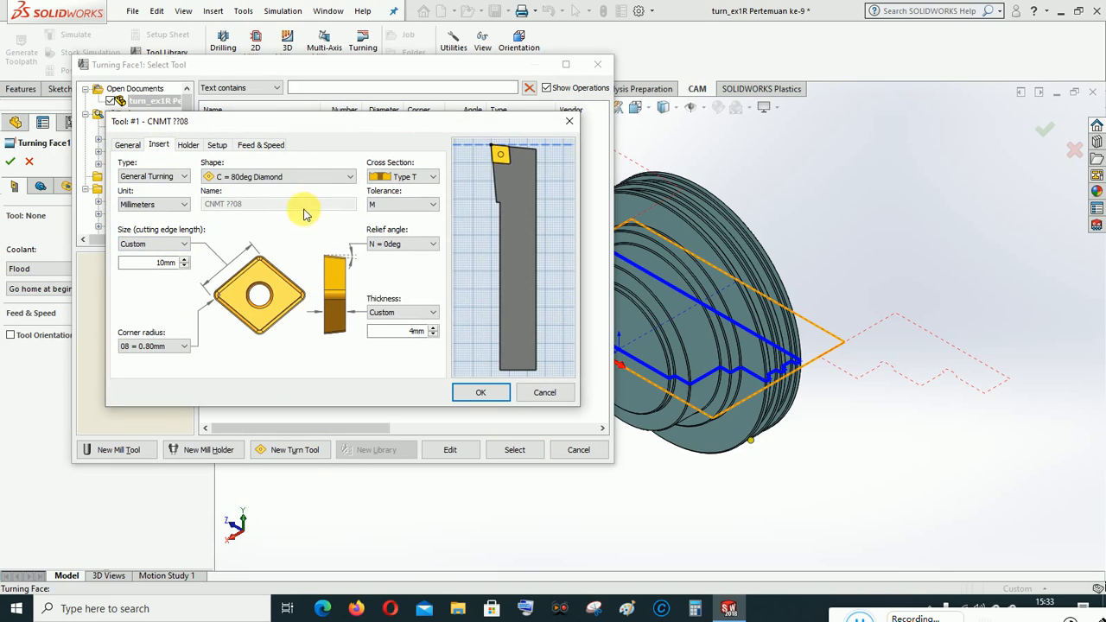
click(127, 146)
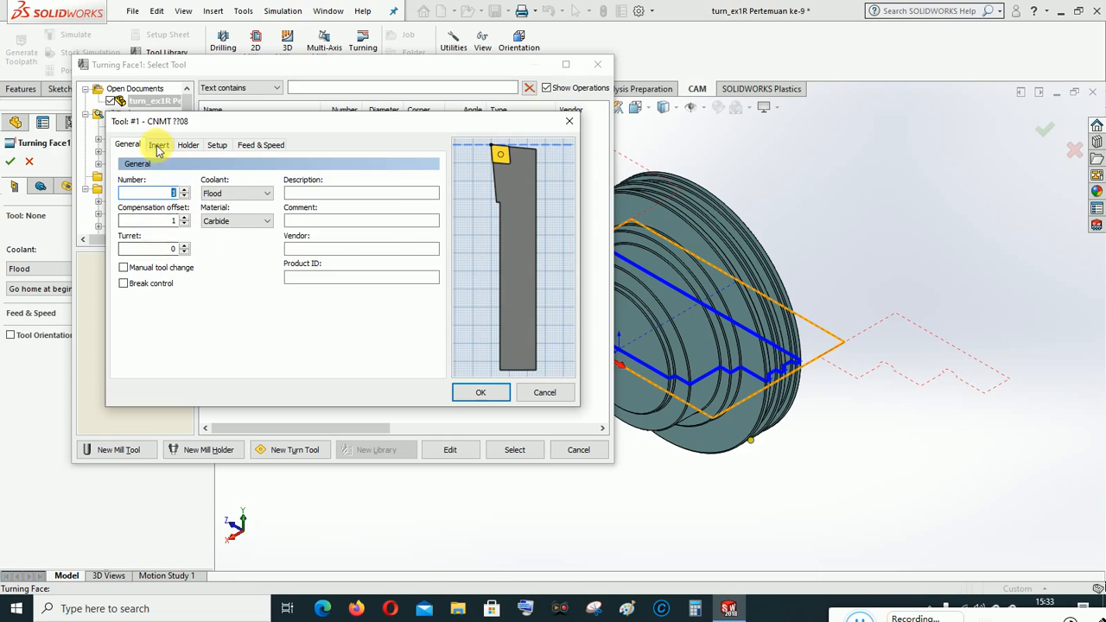
click(158, 146)
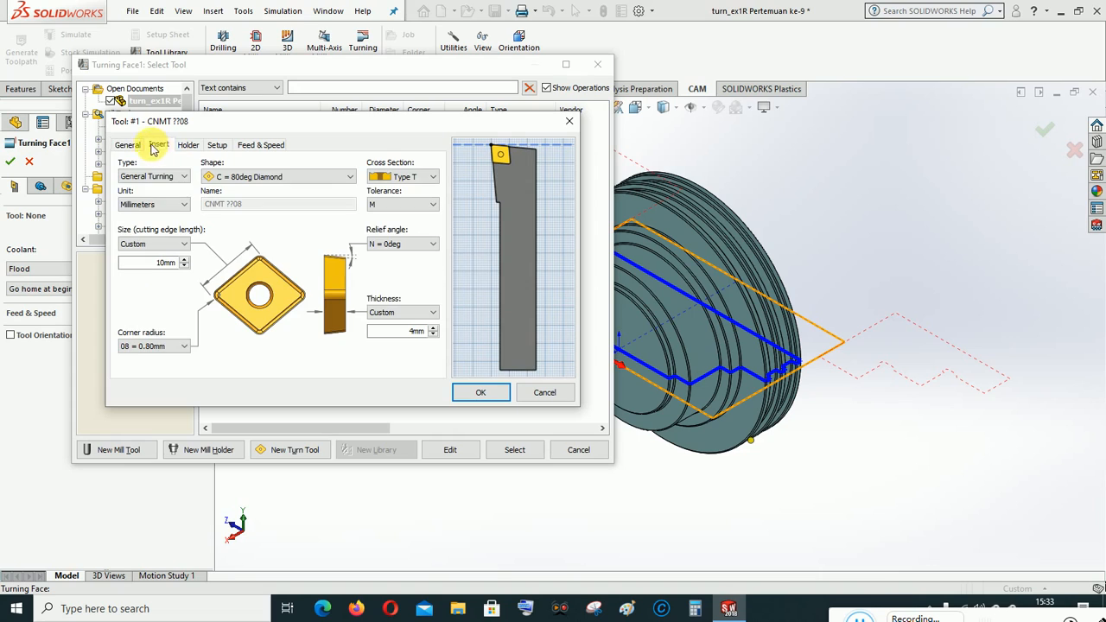
click(285, 178)
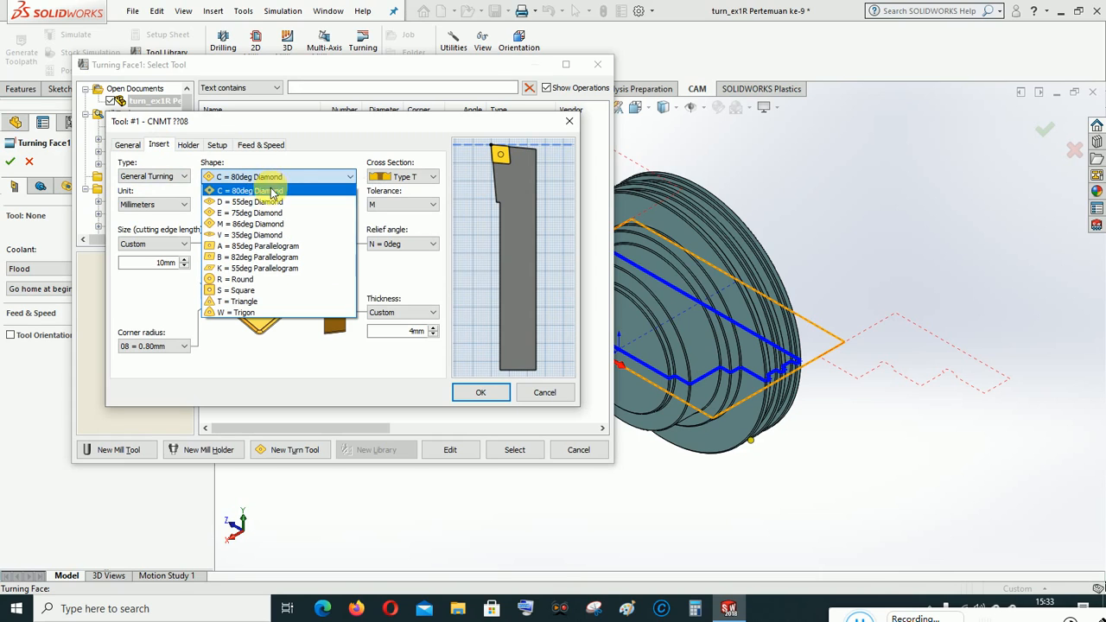
click(262, 203)
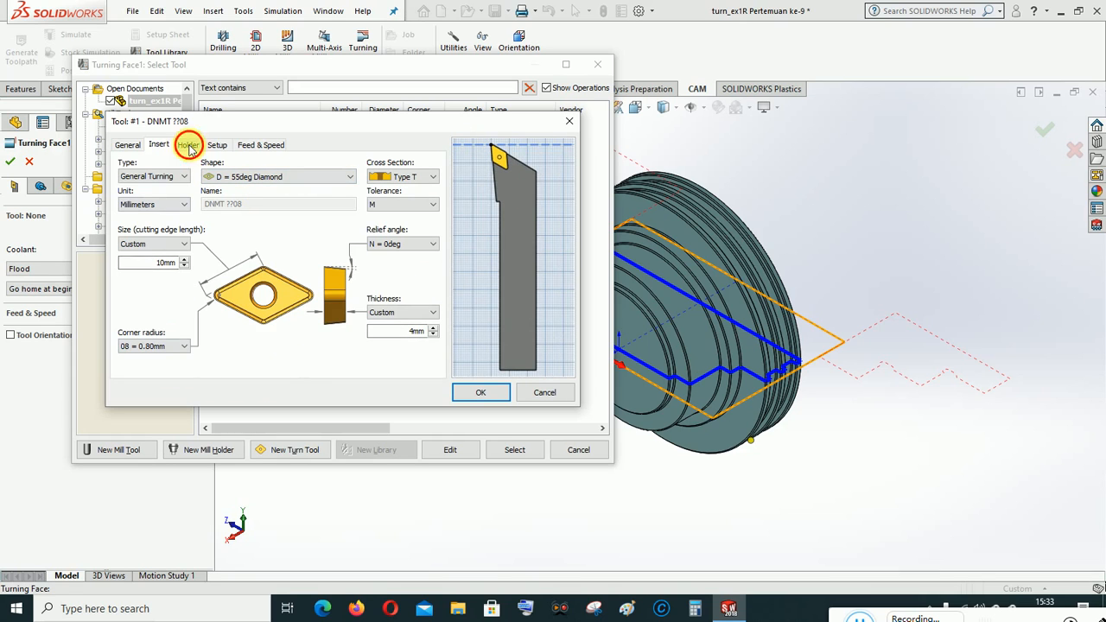
Step: Try the Q, A, J and U holder styles on the new tool and return to L = -5deg side (both)
click(187, 145)
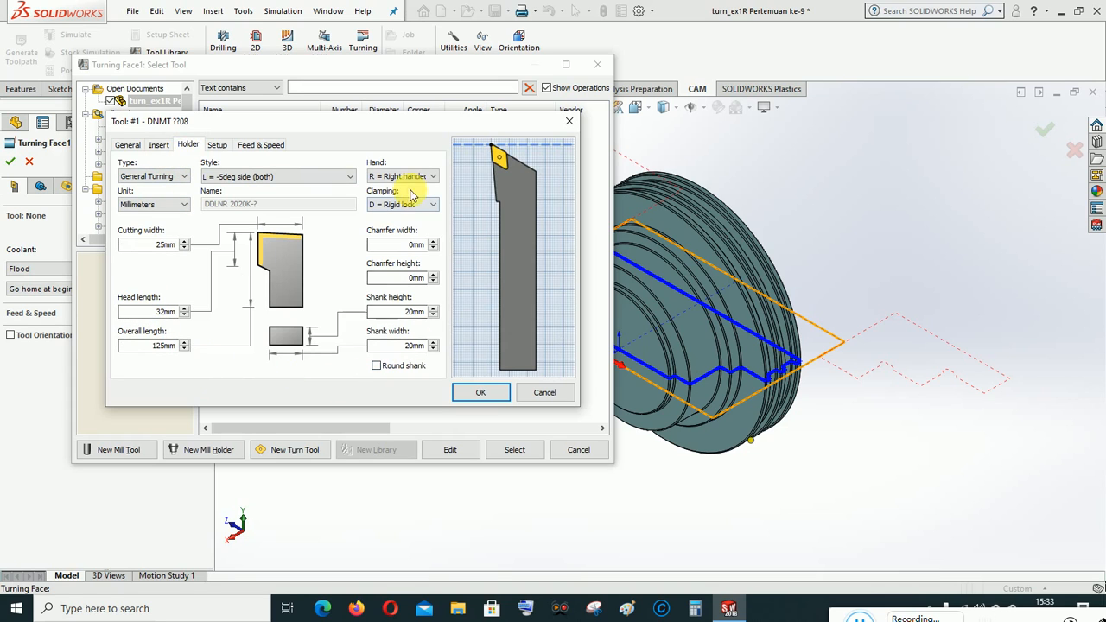
click(253, 177)
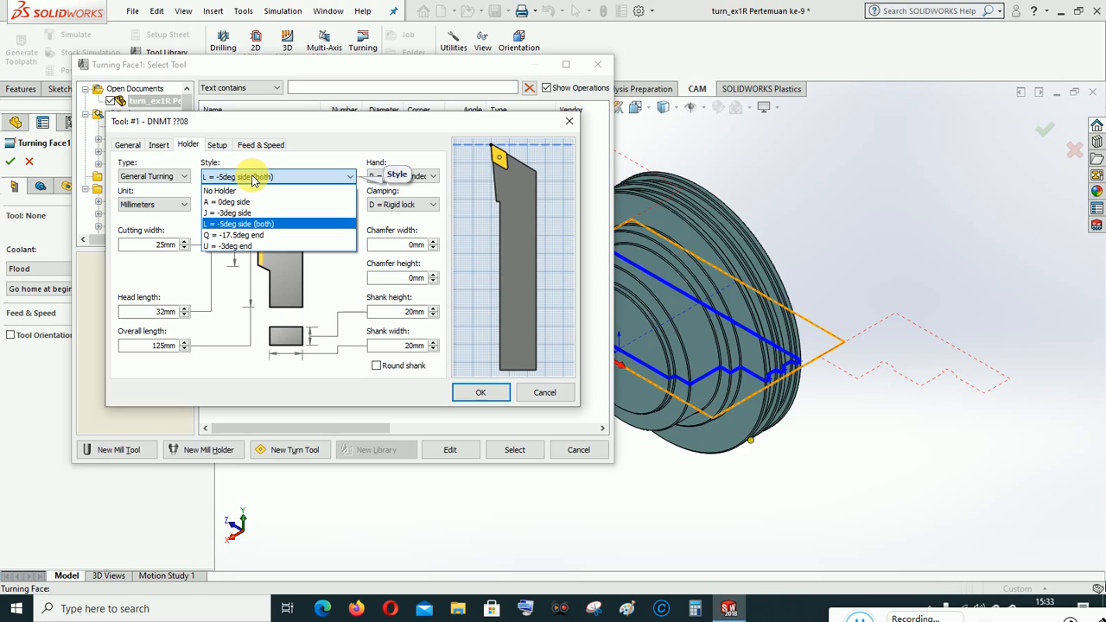
click(242, 235)
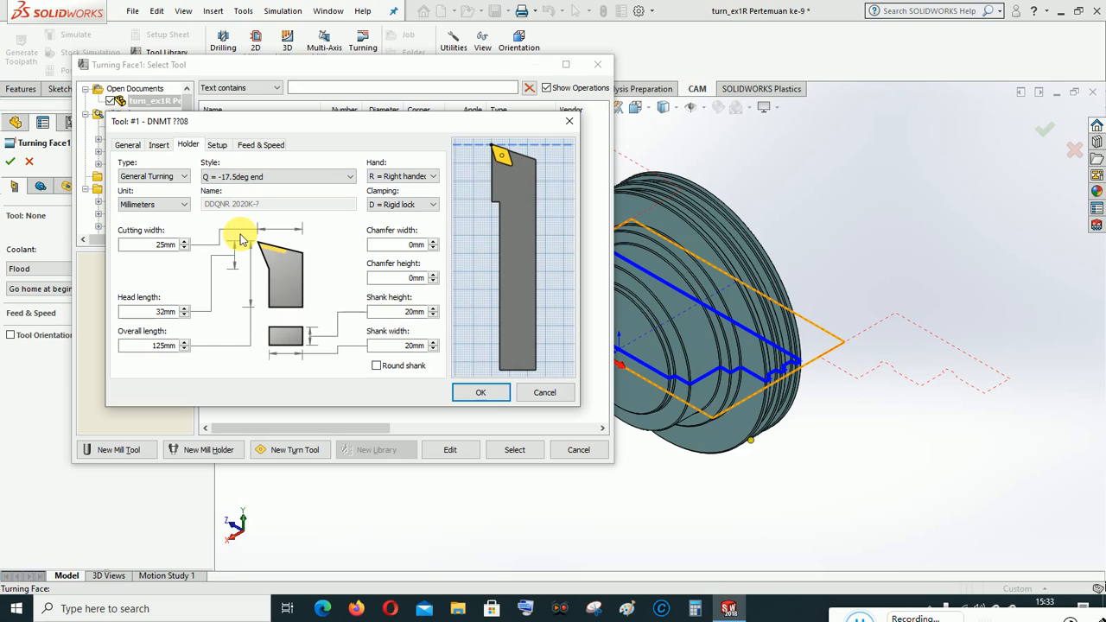
click(233, 177)
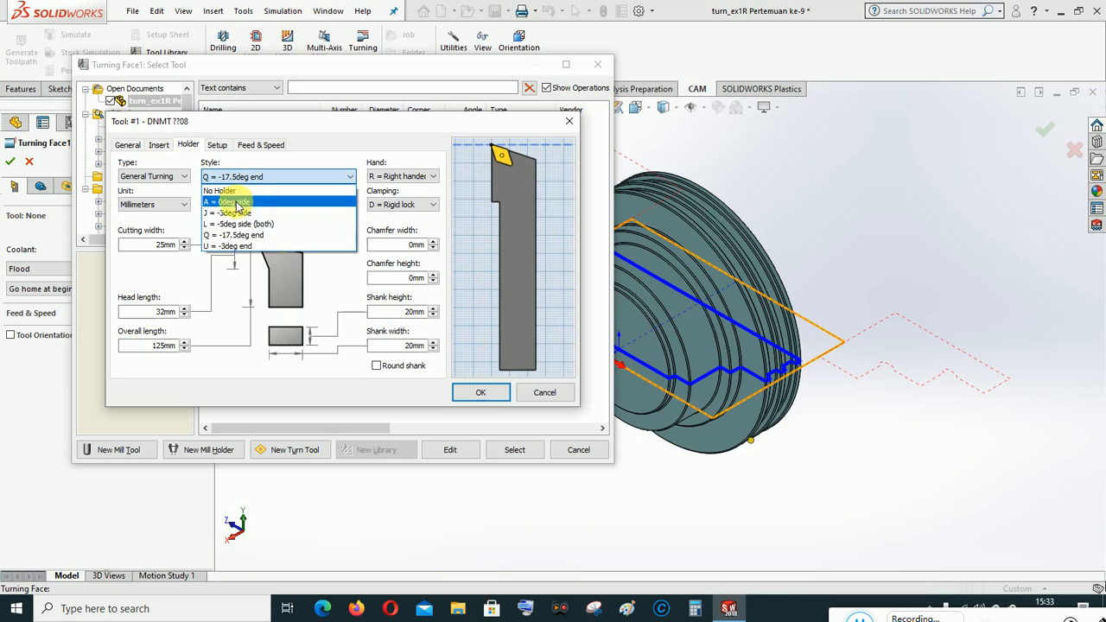
click(239, 225)
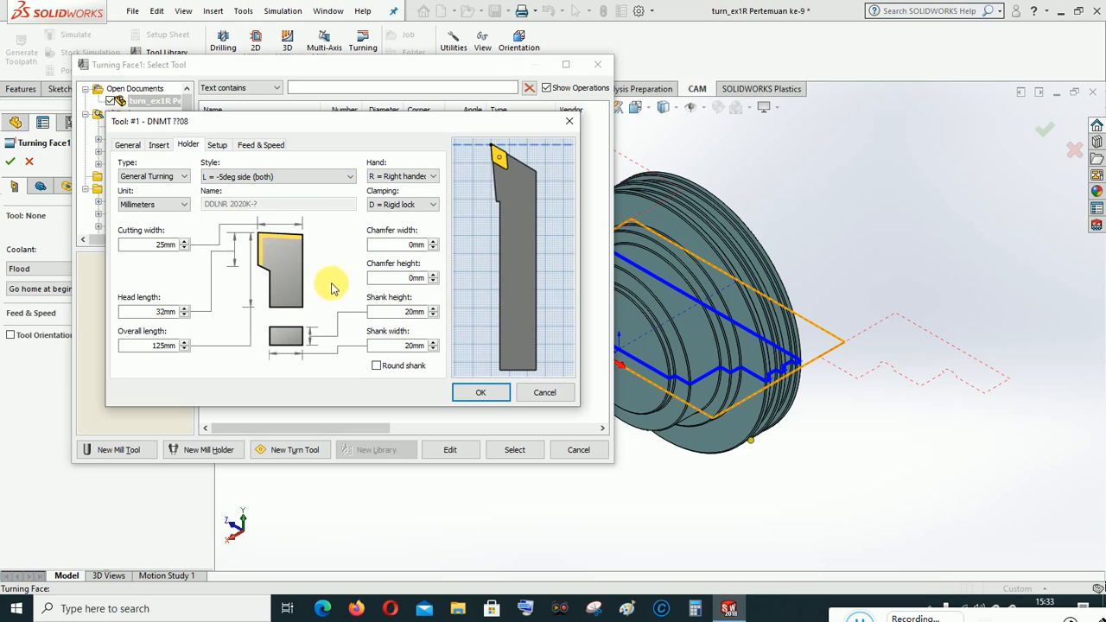
click(244, 178)
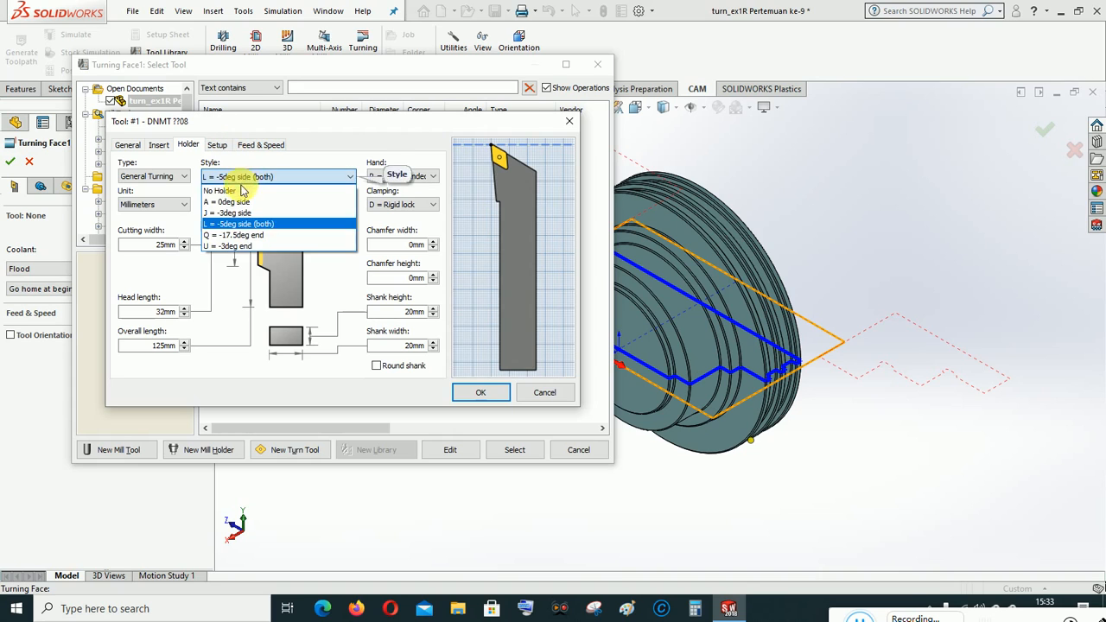
click(240, 189)
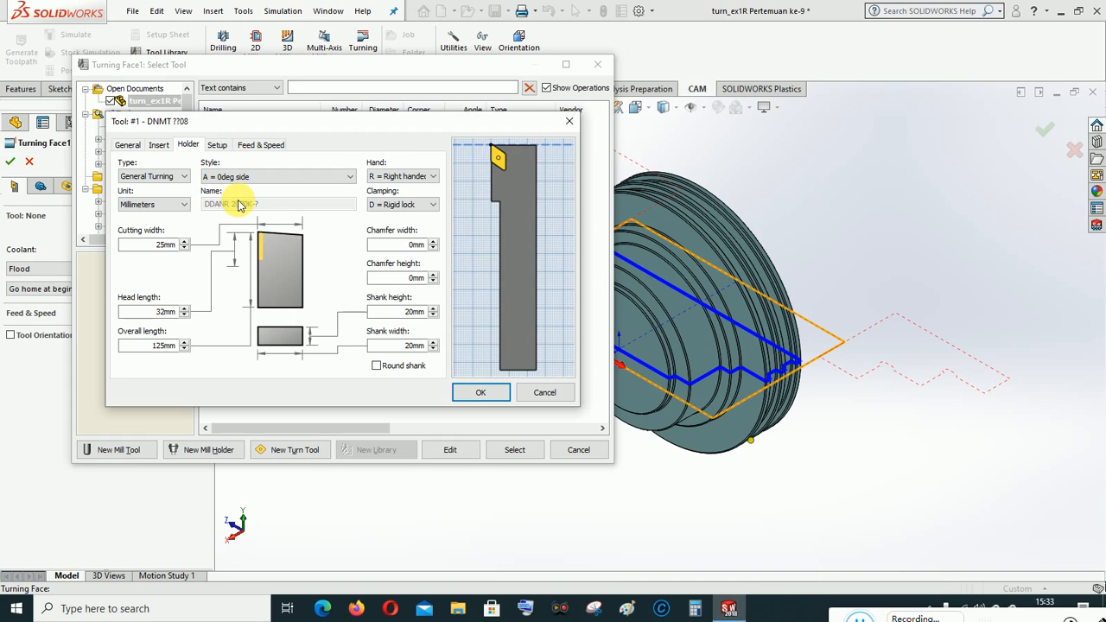
click(254, 176)
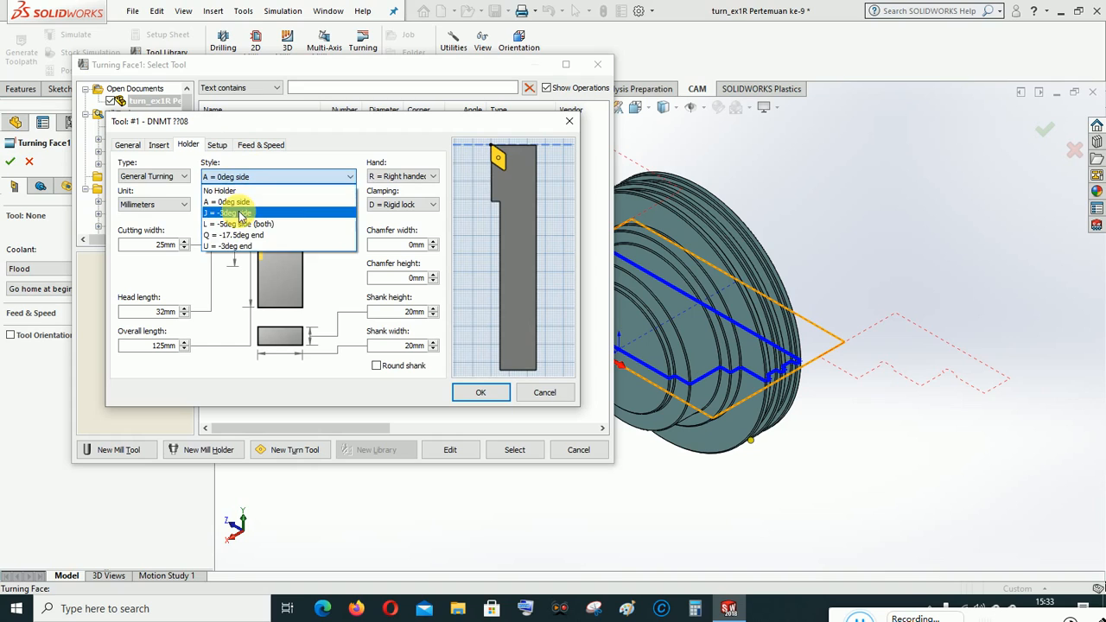
click(240, 215)
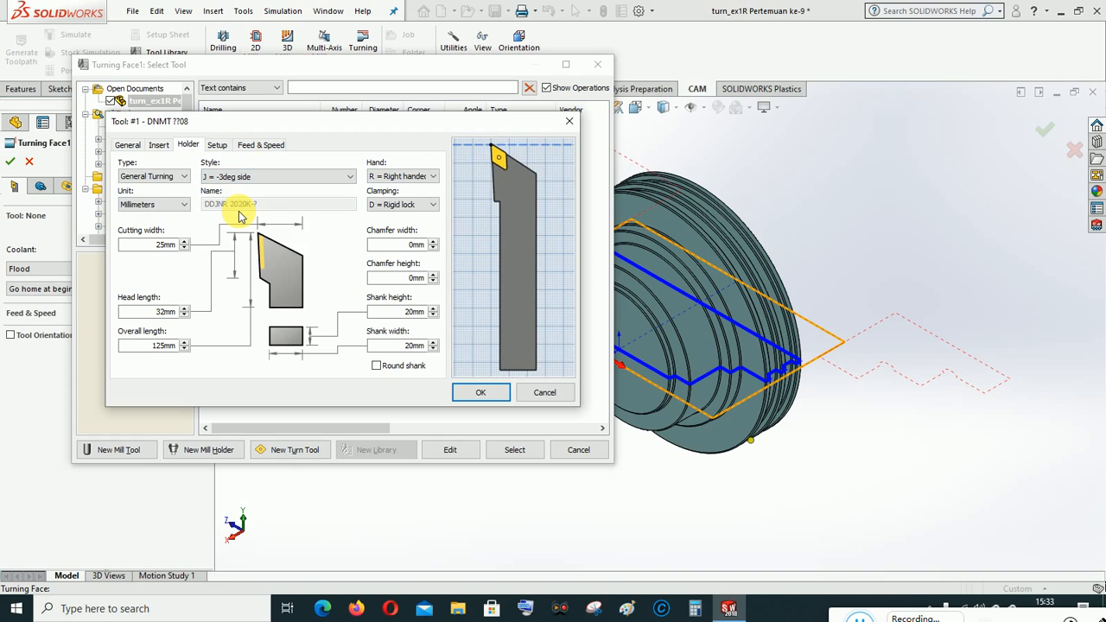
click(242, 177)
click(242, 228)
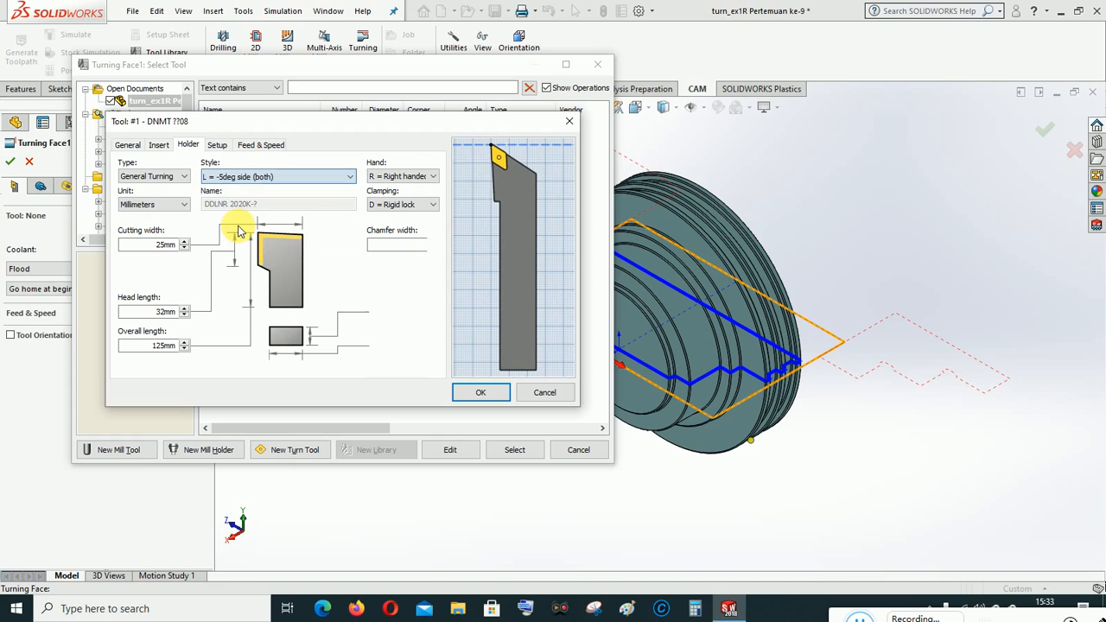
click(247, 177)
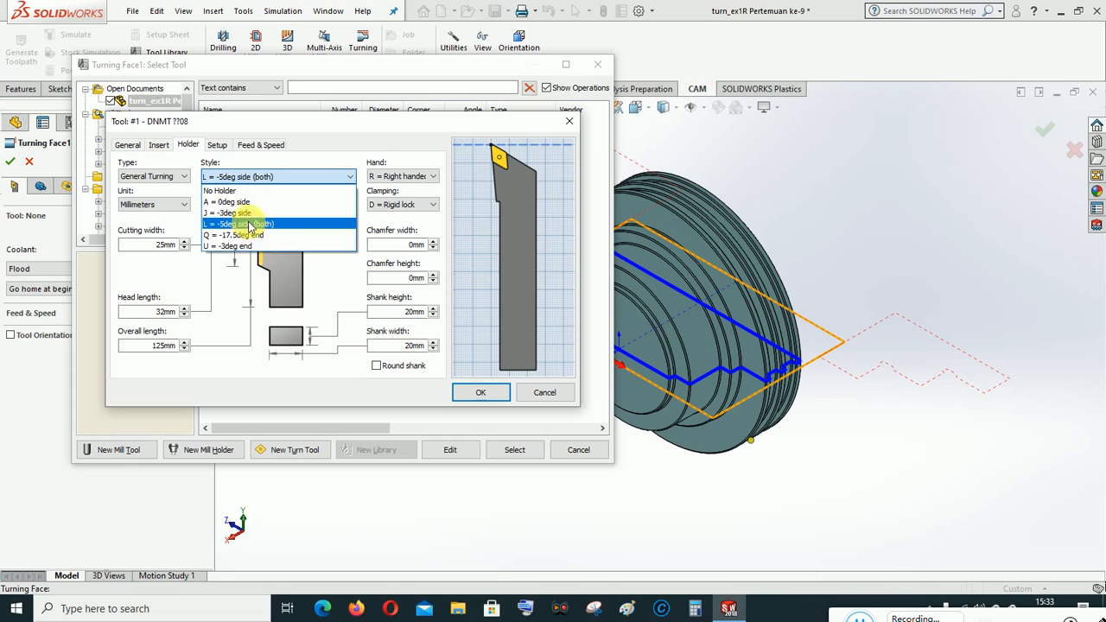
click(245, 235)
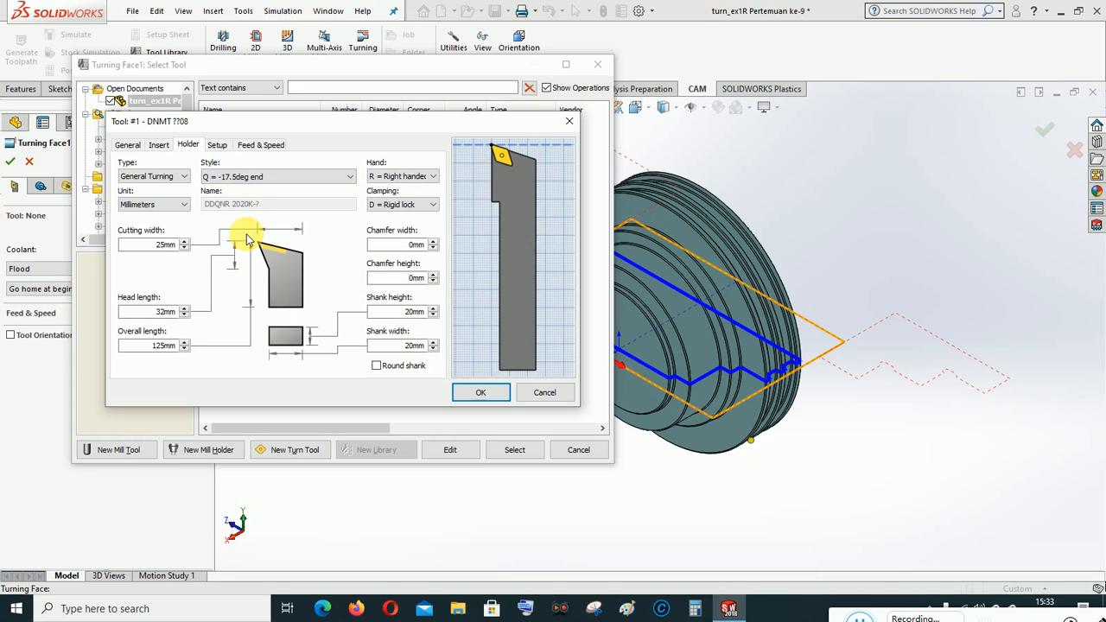
click(253, 176)
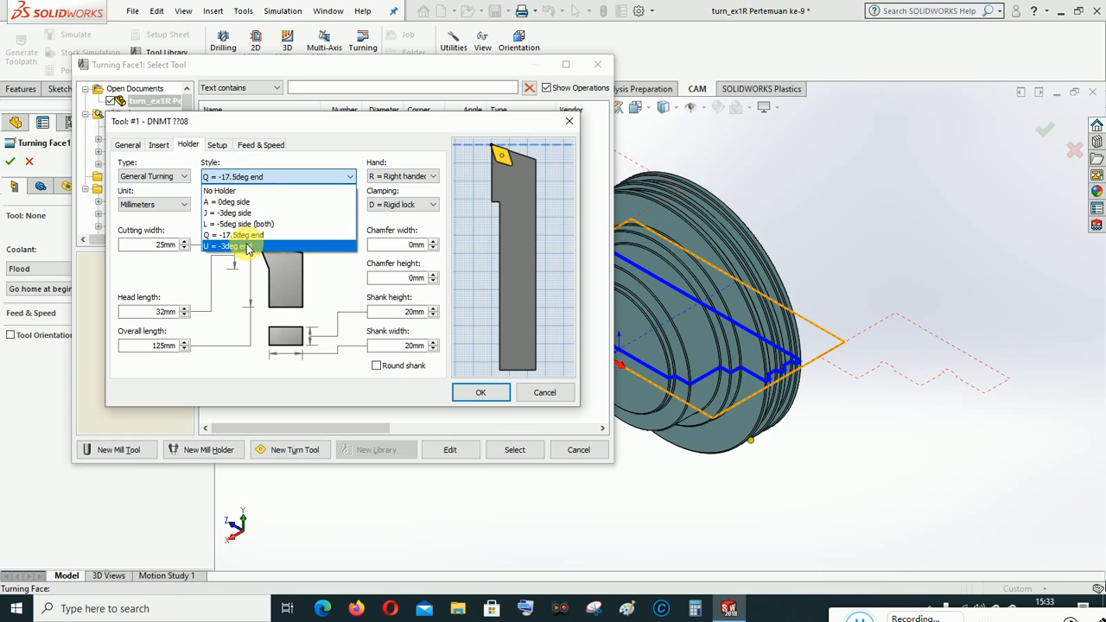
click(247, 246)
click(239, 177)
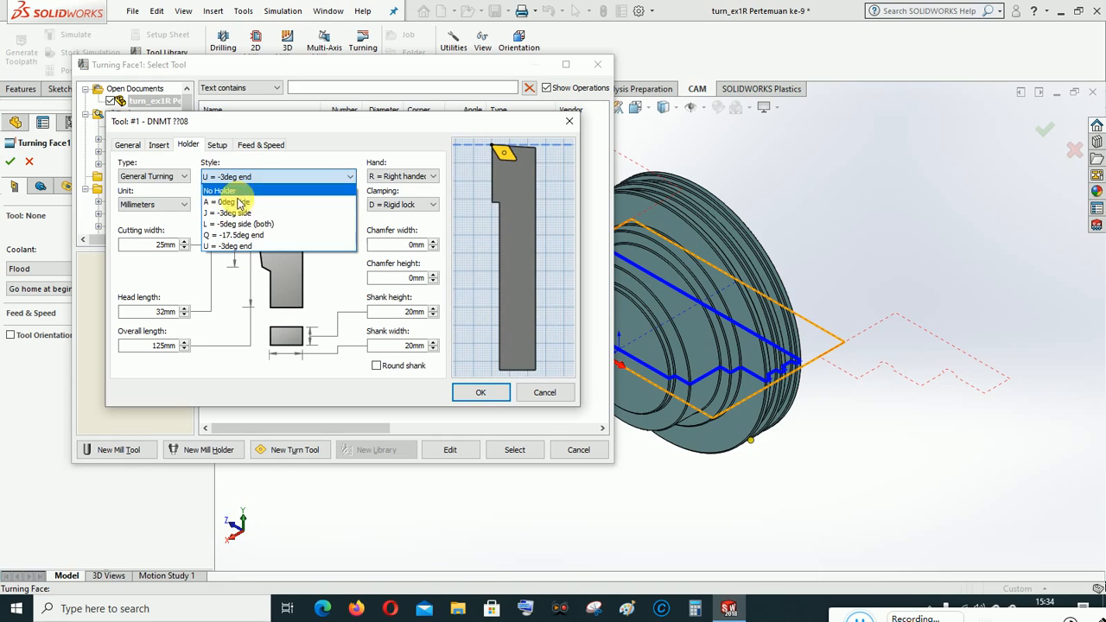
click(236, 225)
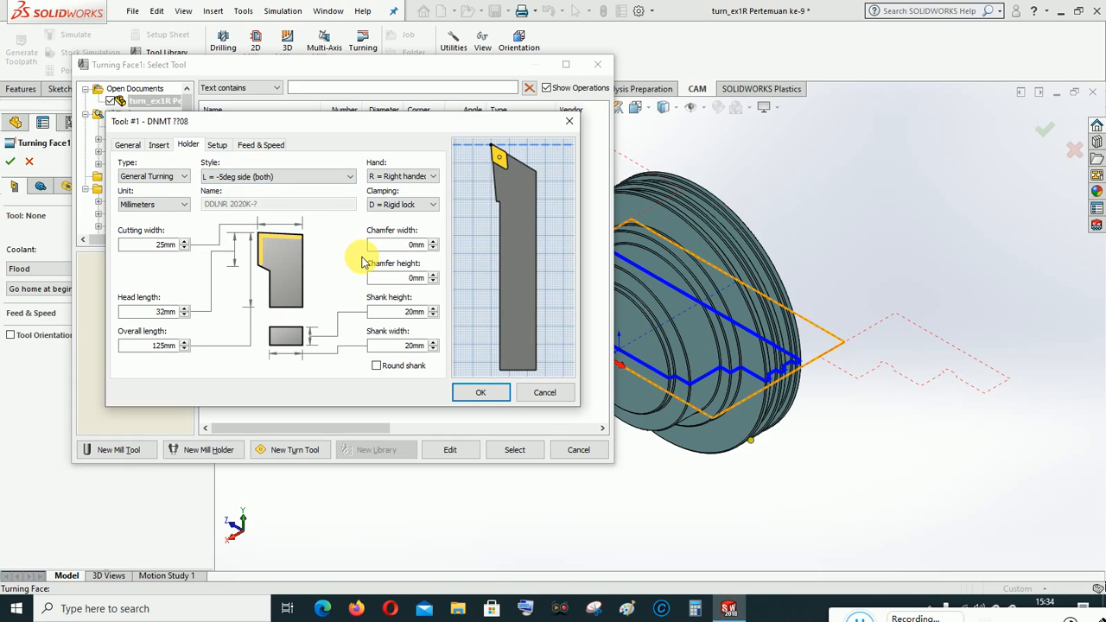
Step: Set the tool's cutting feedrate to 60 mm/min and accept the new turn tool
click(261, 144)
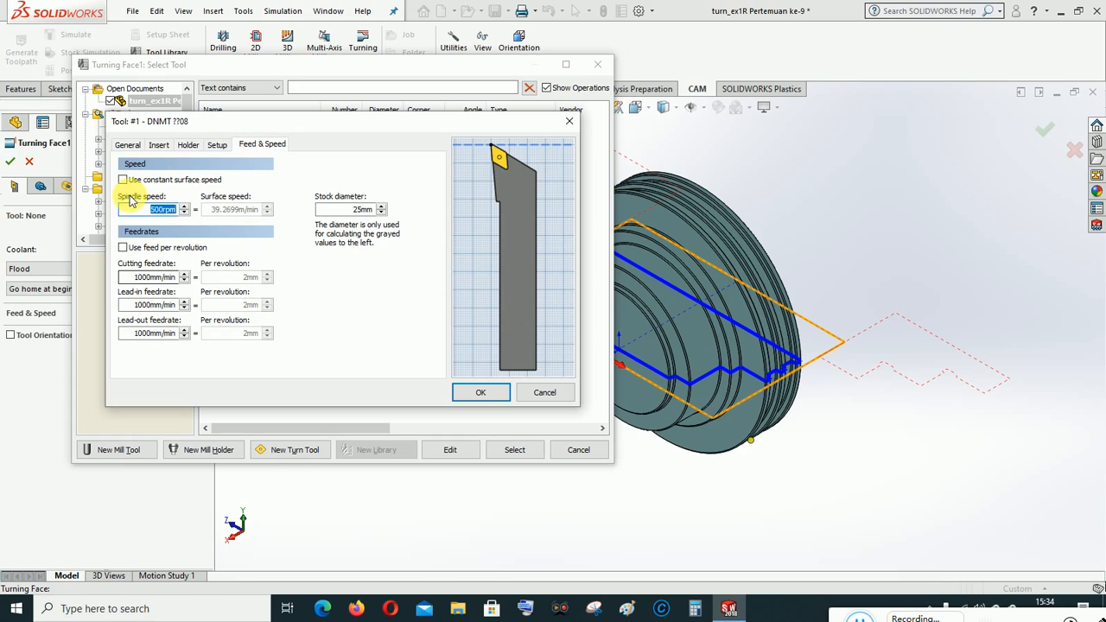
double_click(143, 276)
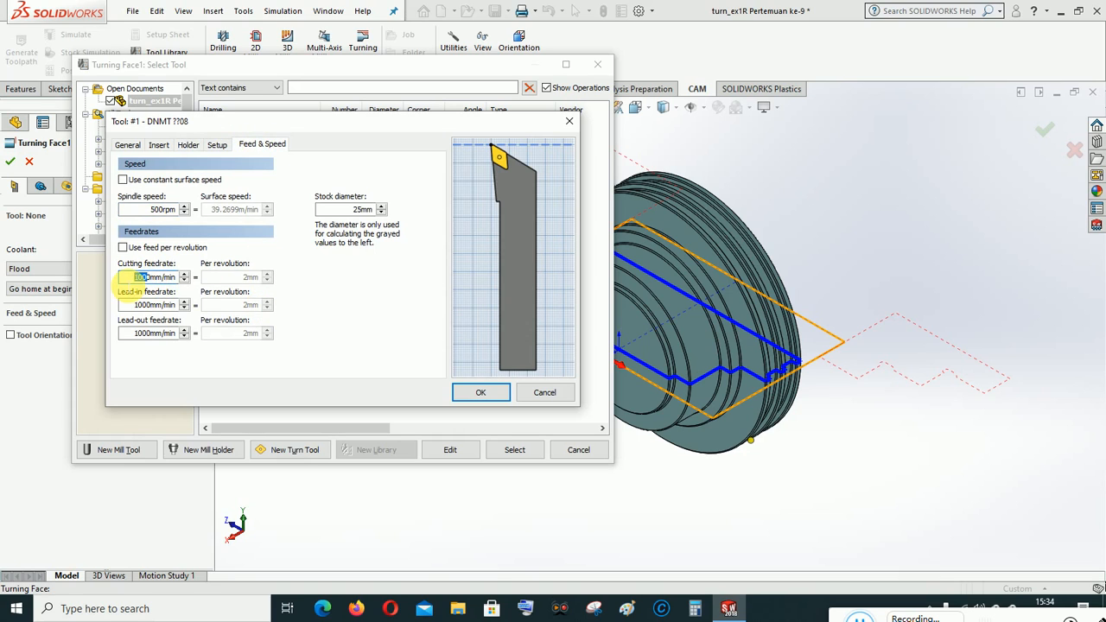
text(60)
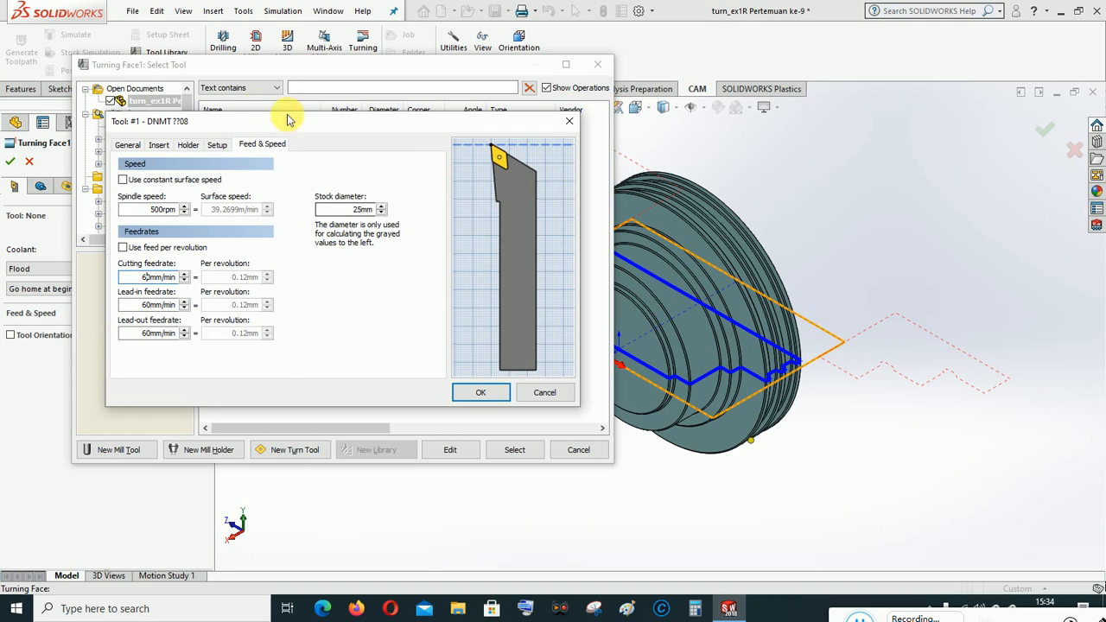
click(161, 146)
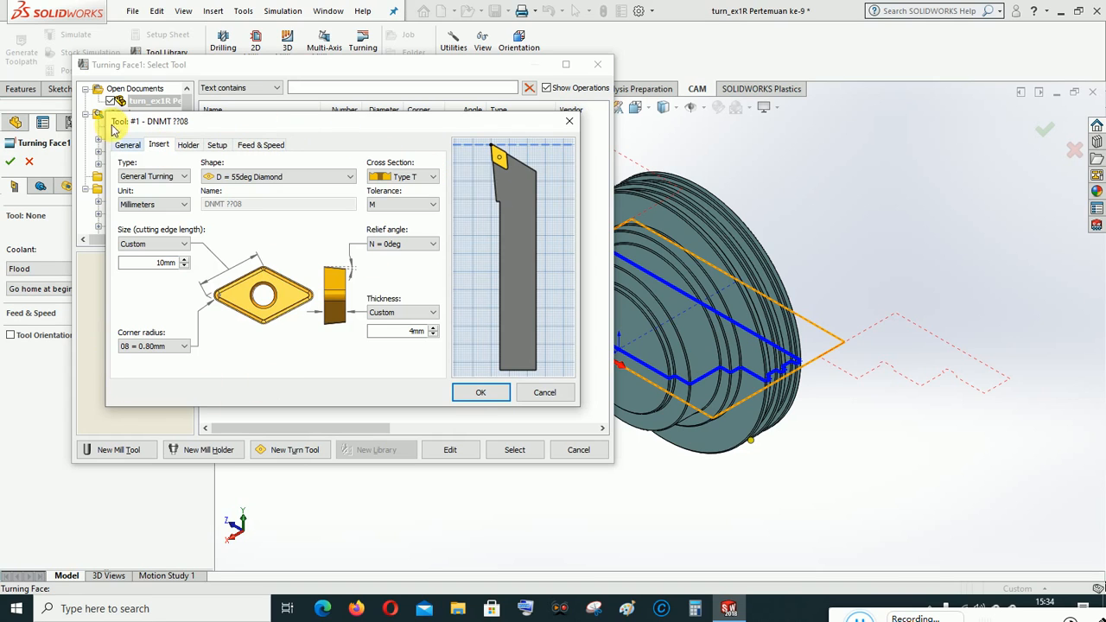
click(479, 390)
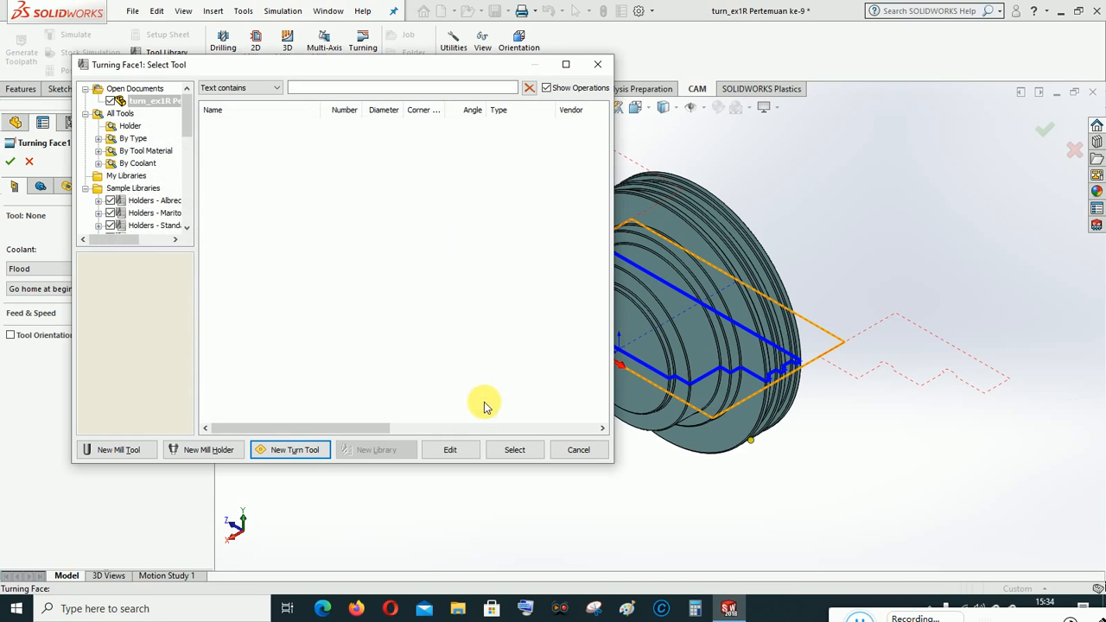
Step: Assign the new turn tool to the face operation and show the setup in a flat view with Z up and X pointing left
click(514, 449)
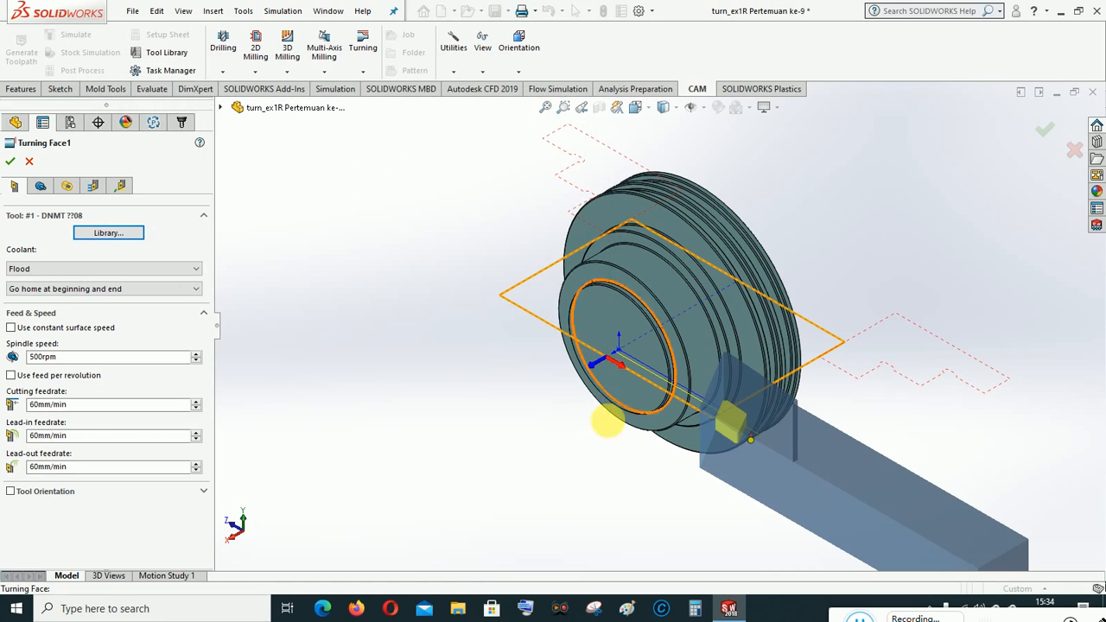
click(635, 107)
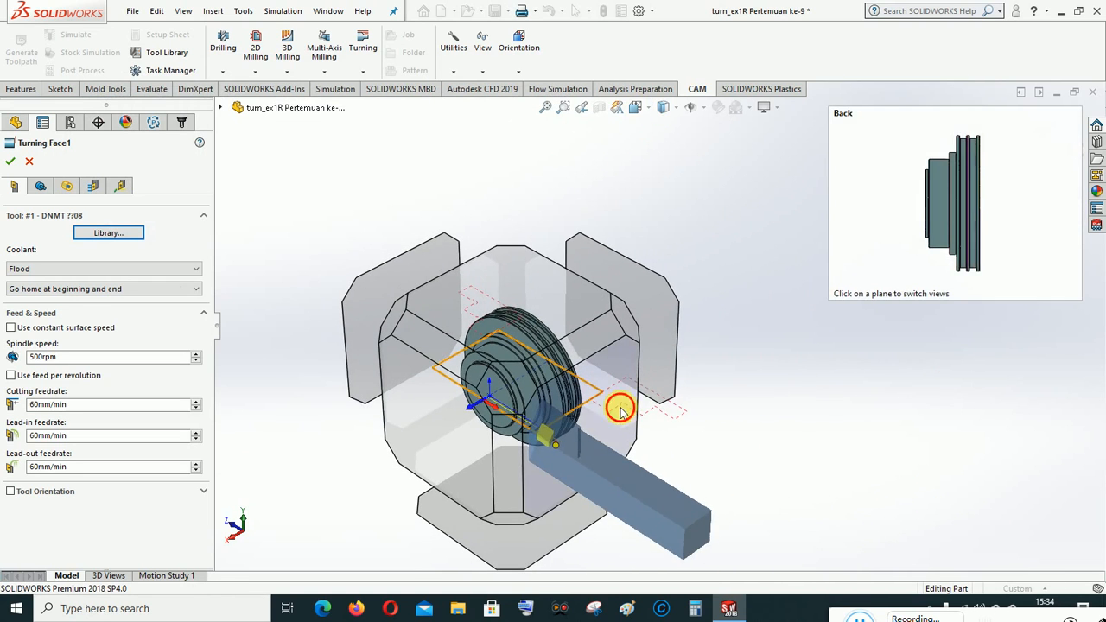
click(622, 406)
click(635, 107)
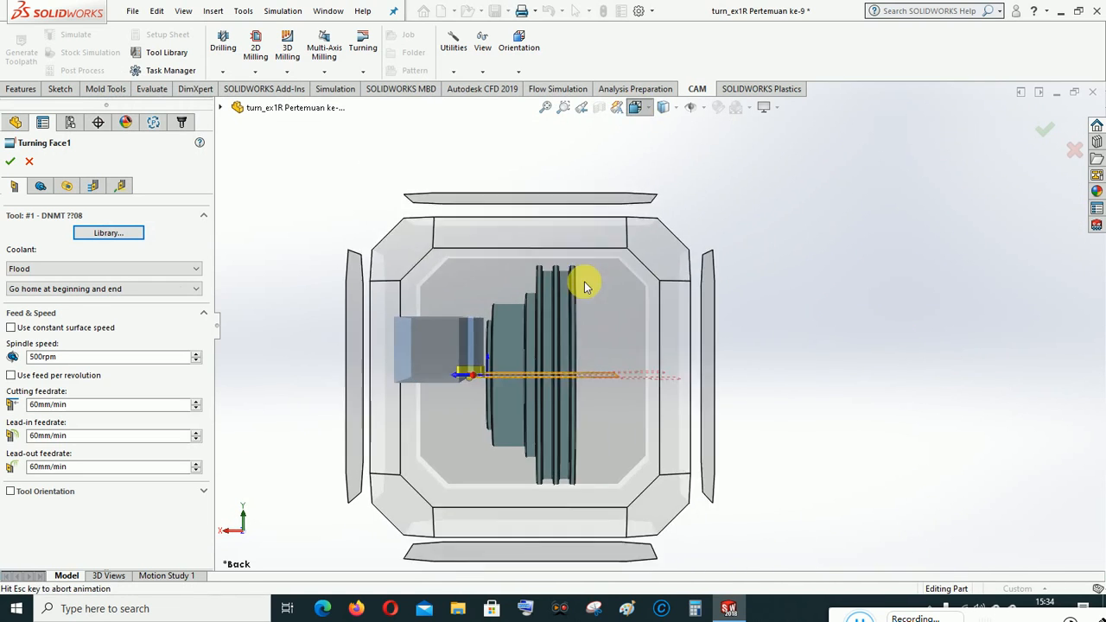
click(575, 217)
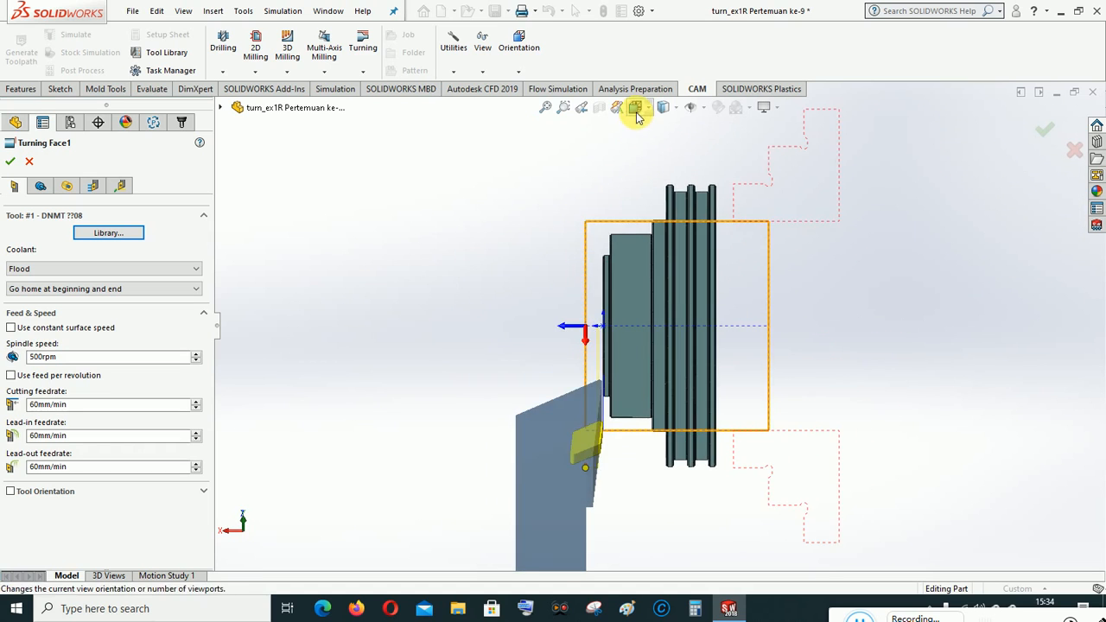
click(635, 107)
click(488, 345)
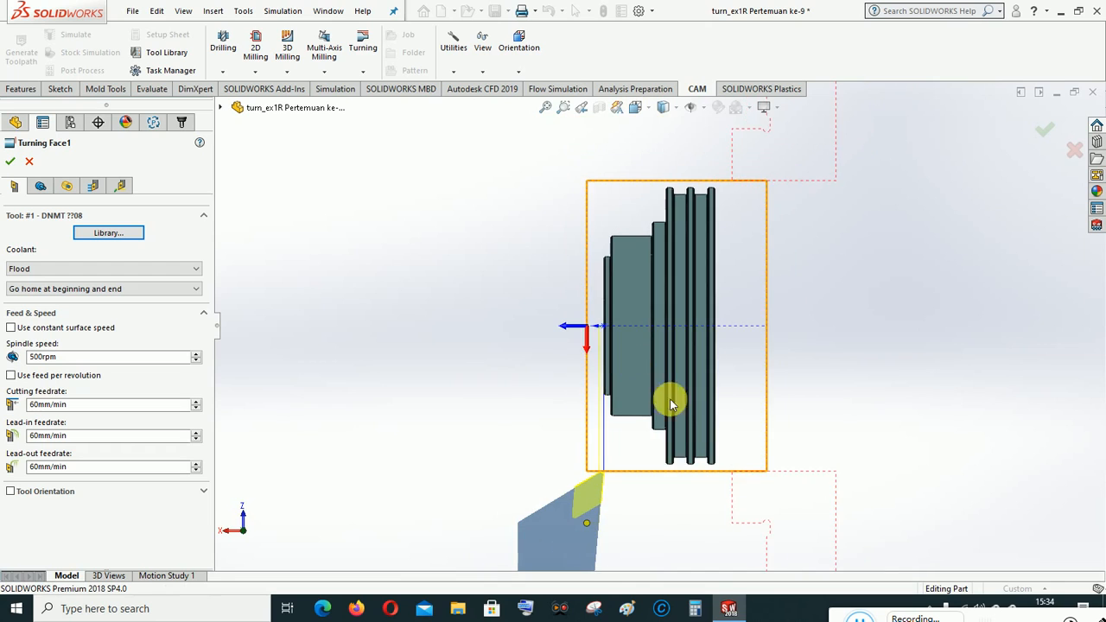
scroll(639, 361, up, 1)
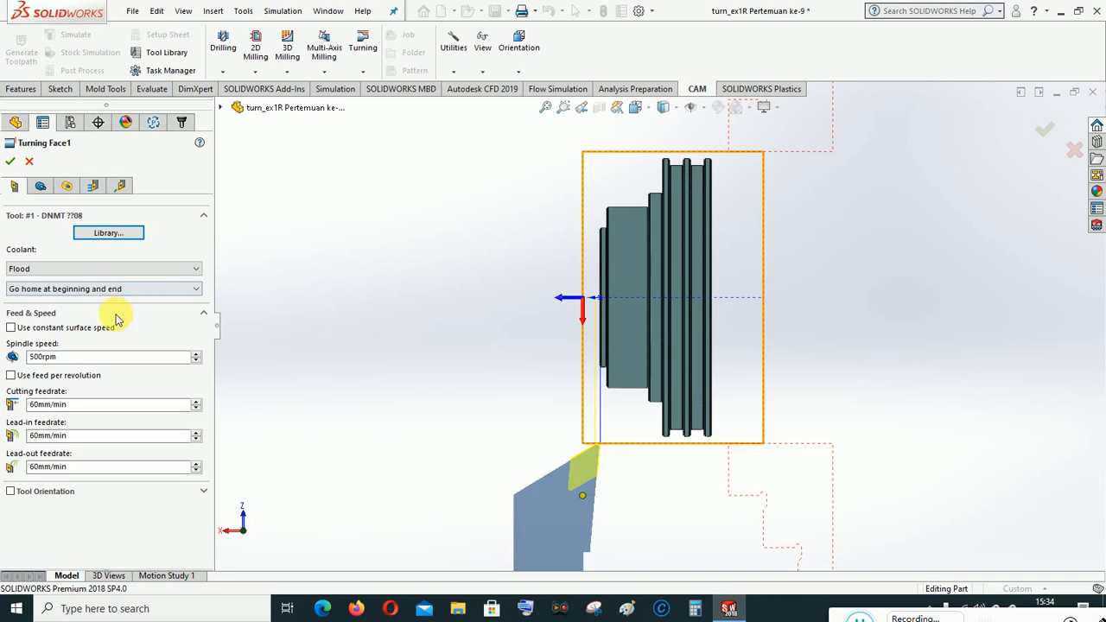
Step: Enable multiple passes in the Turning Face operation with 3 passes and a 1.5 mm stepover, and accept the operation
click(40, 186)
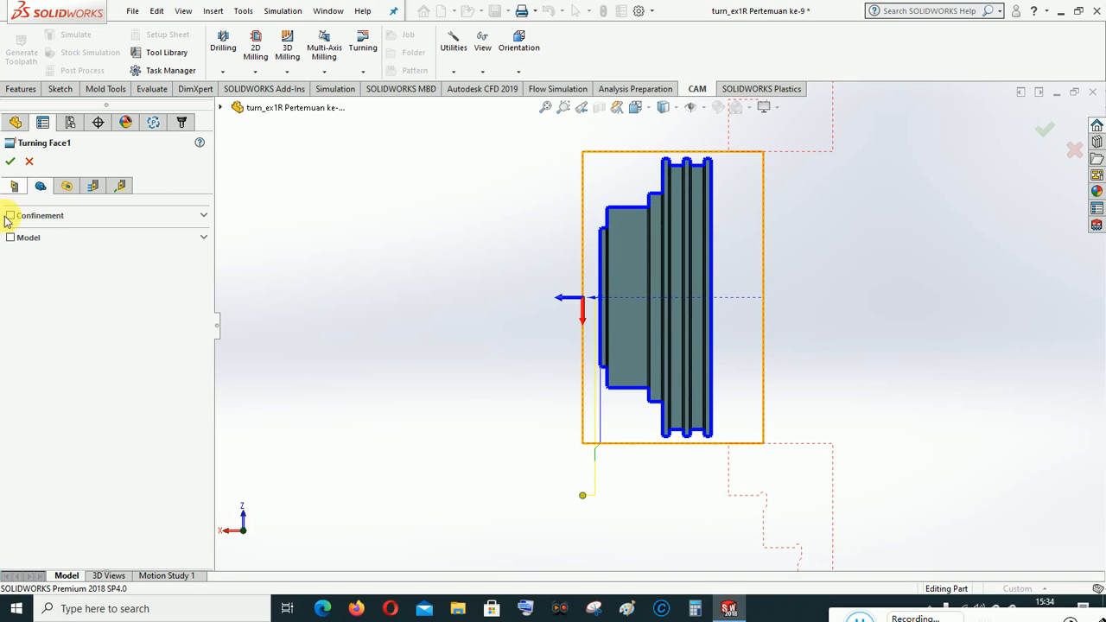
click(71, 186)
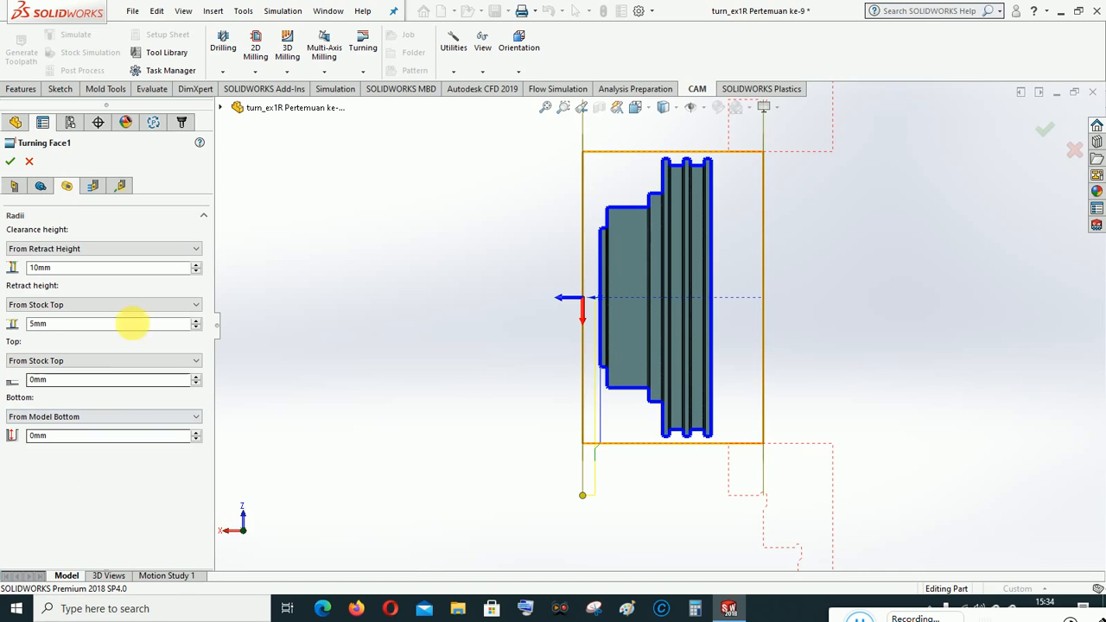
click(92, 187)
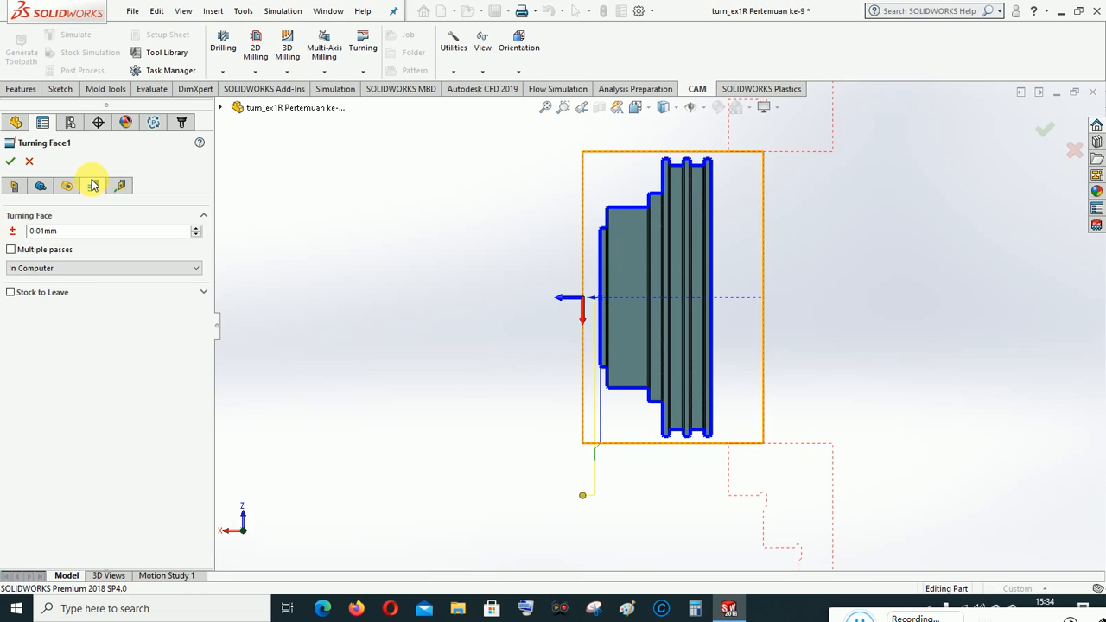
click(11, 250)
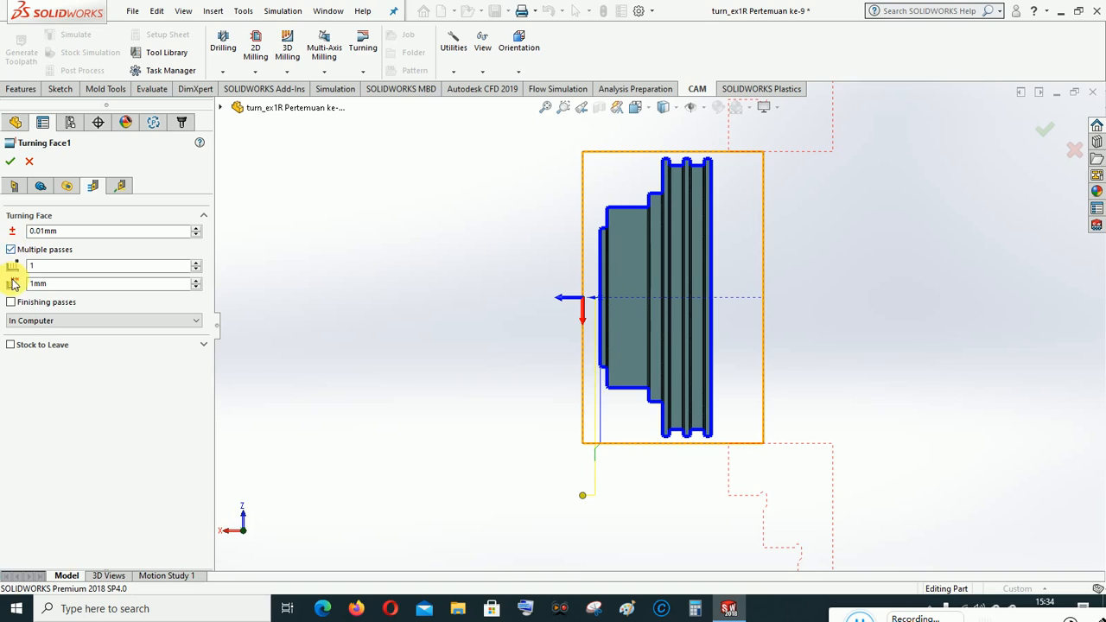
mouse_move(66, 288)
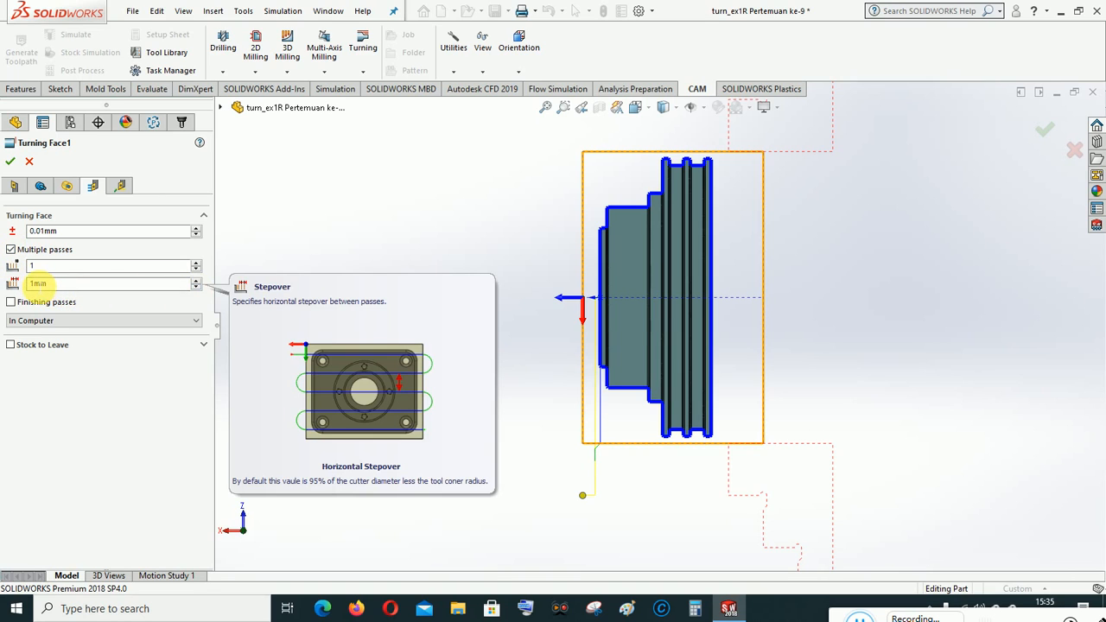
click(37, 283)
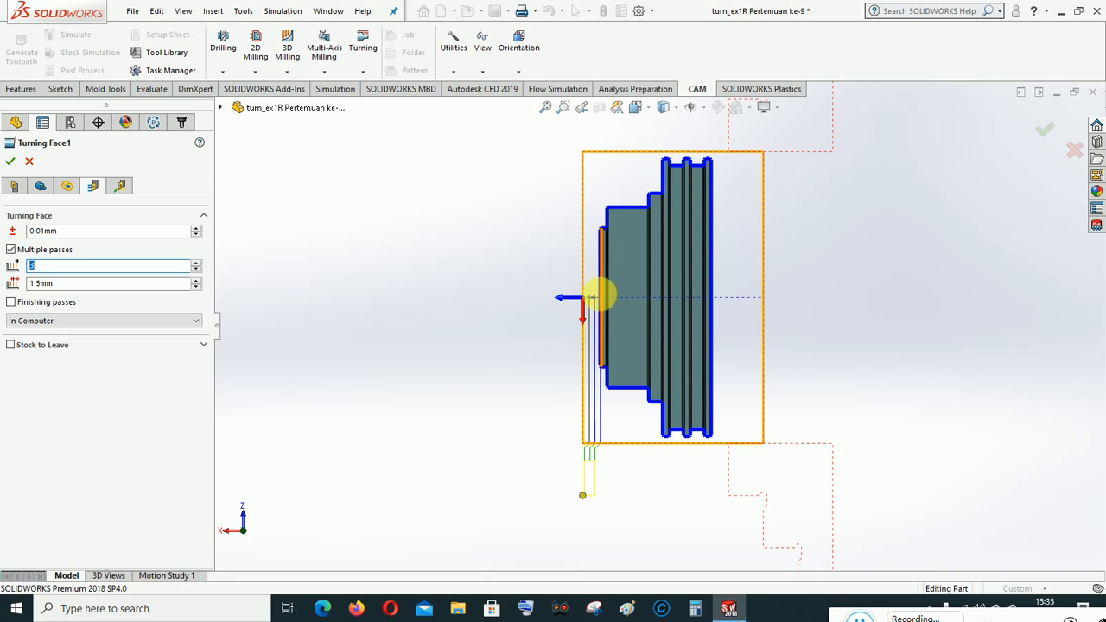
click(121, 185)
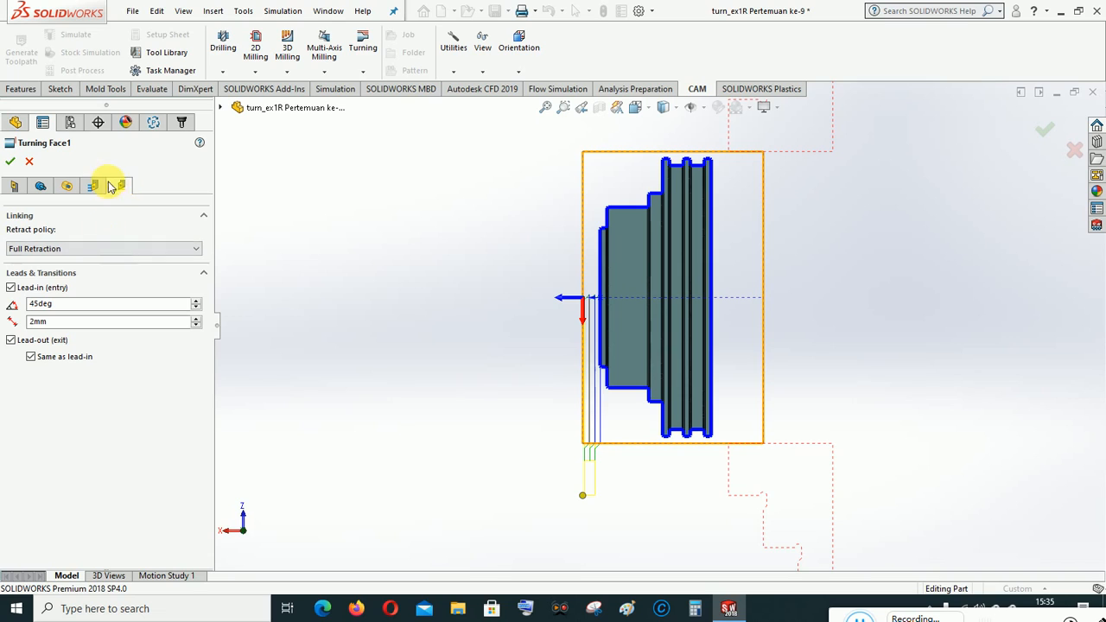
click(11, 161)
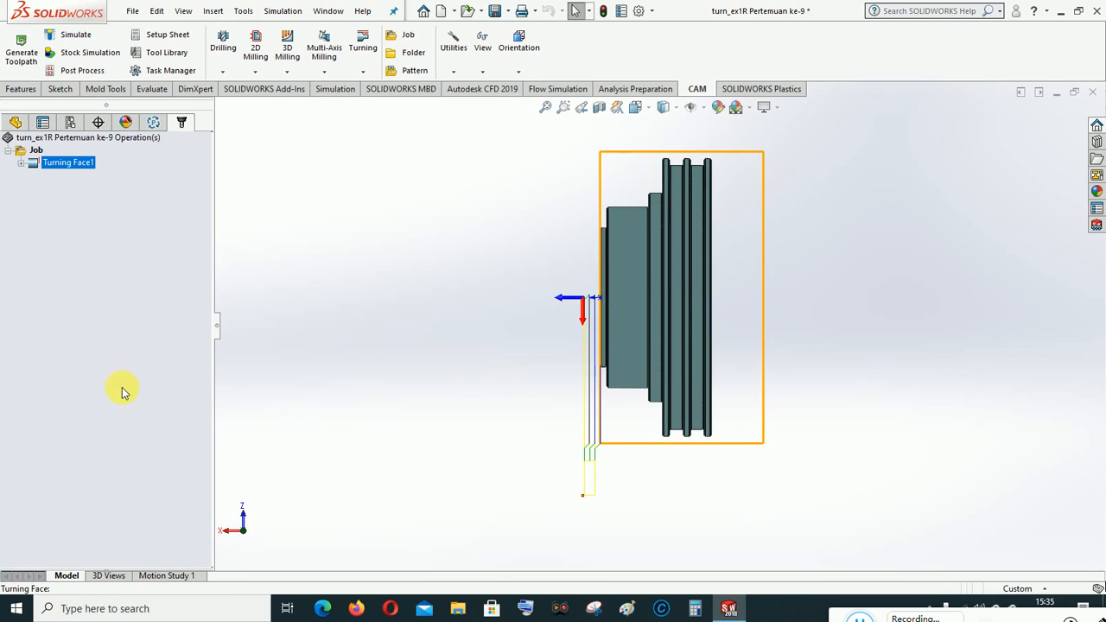
Step: Simulate the whole job with the tool holder and stock shown, play it at a higher speed, and close the simulation
right_click(38, 154)
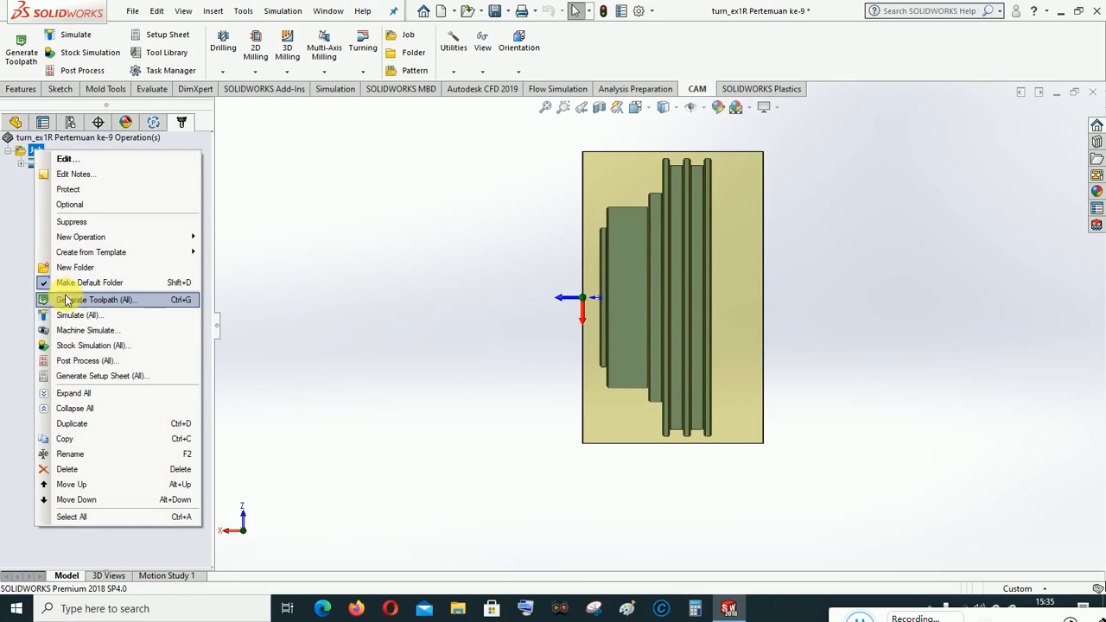
click(69, 315)
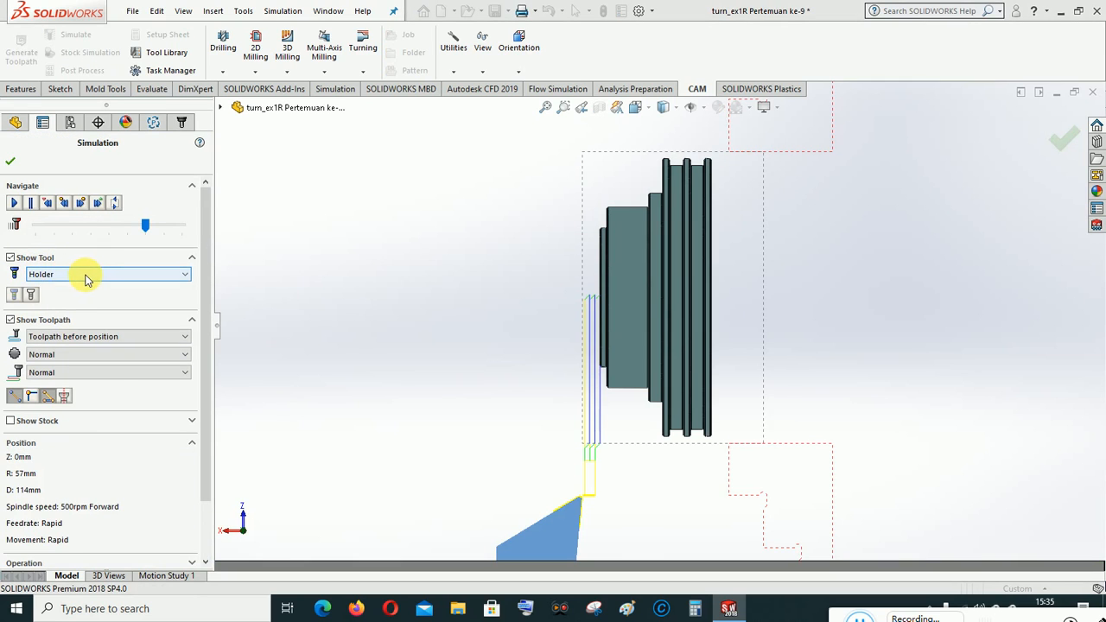
click(86, 276)
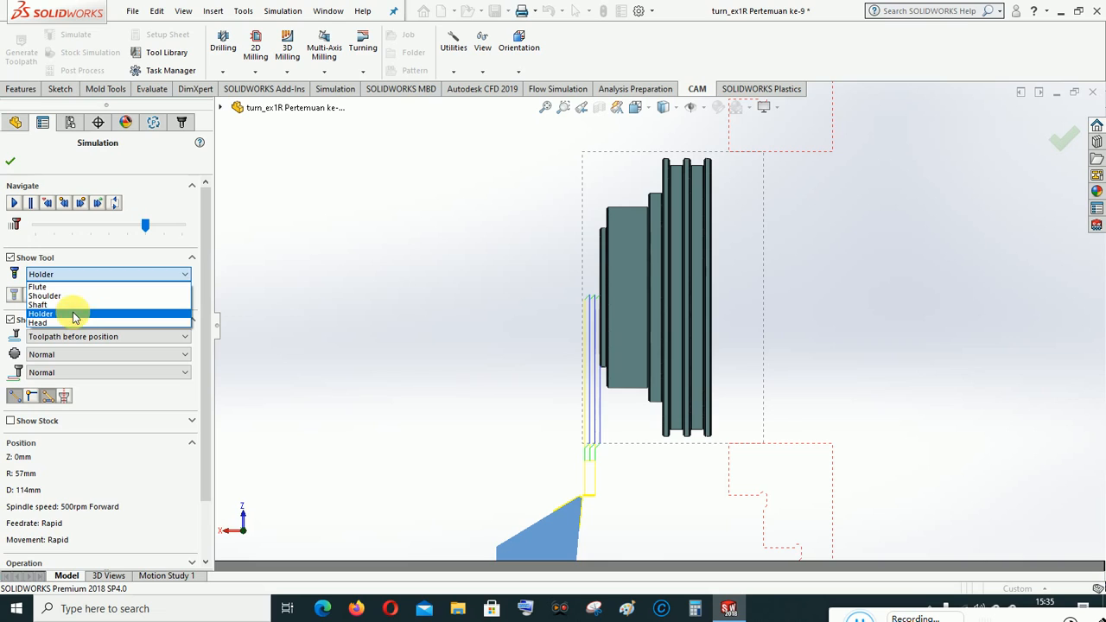
click(73, 312)
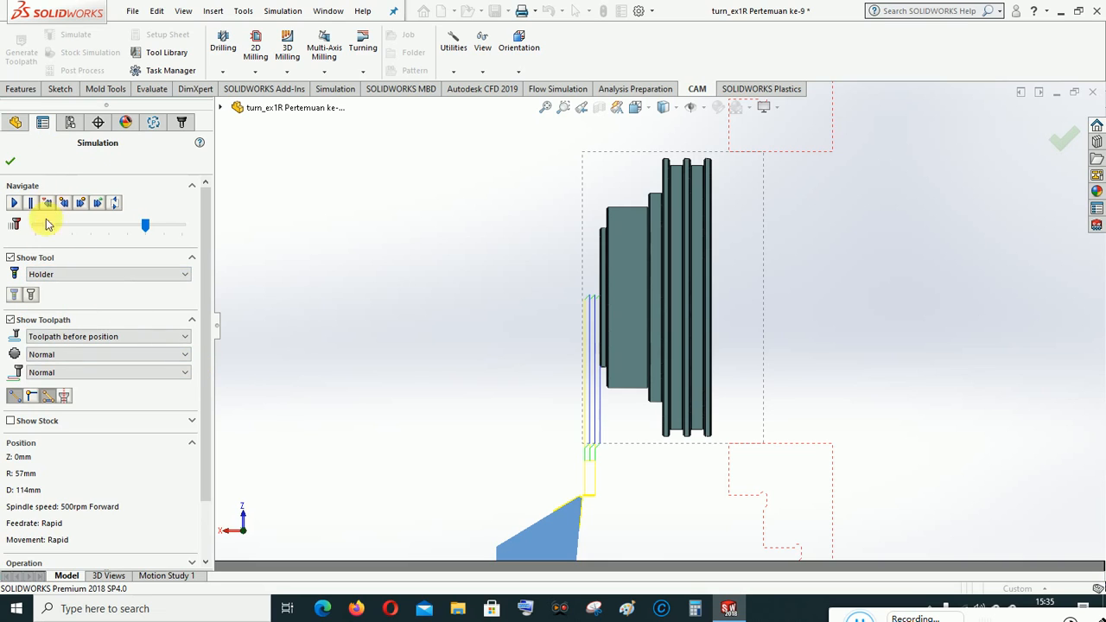
click(12, 421)
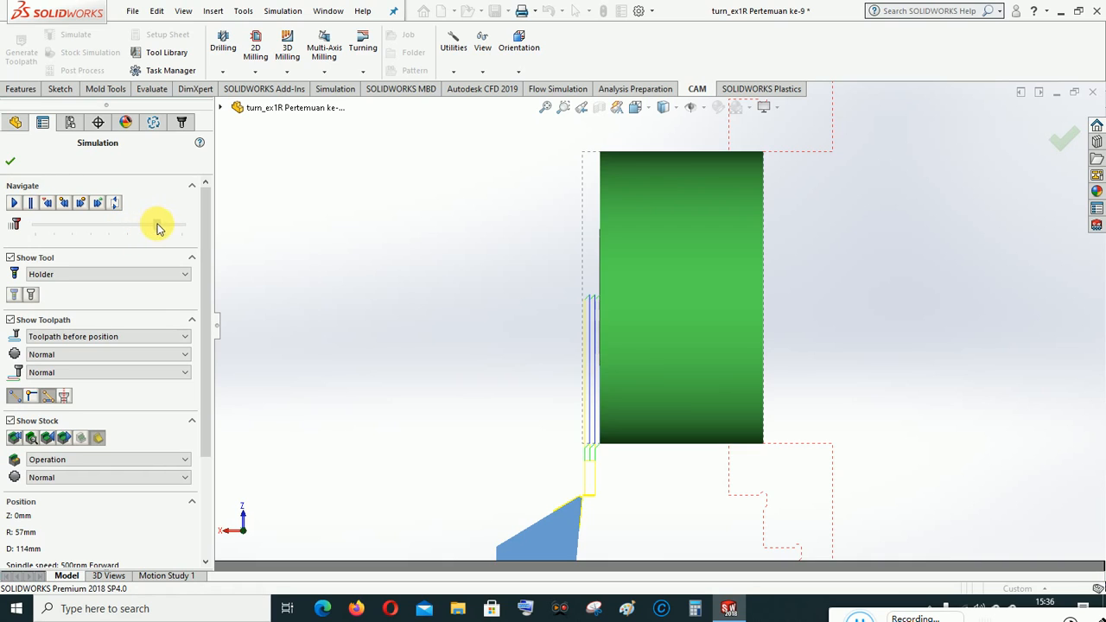
click(15, 202)
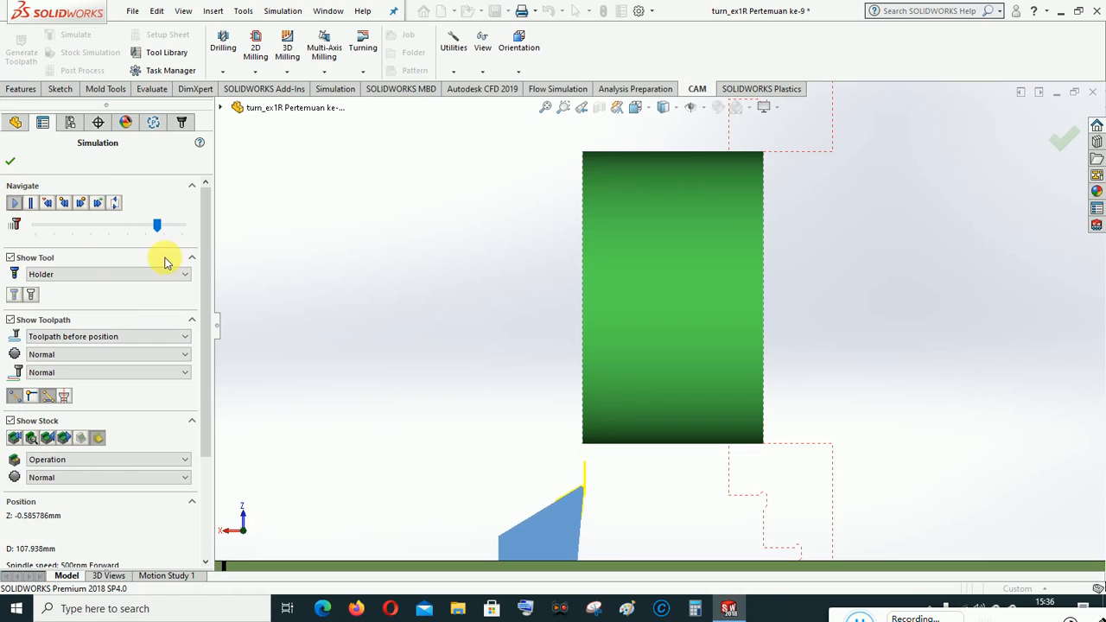
drag(157, 225, 176, 227)
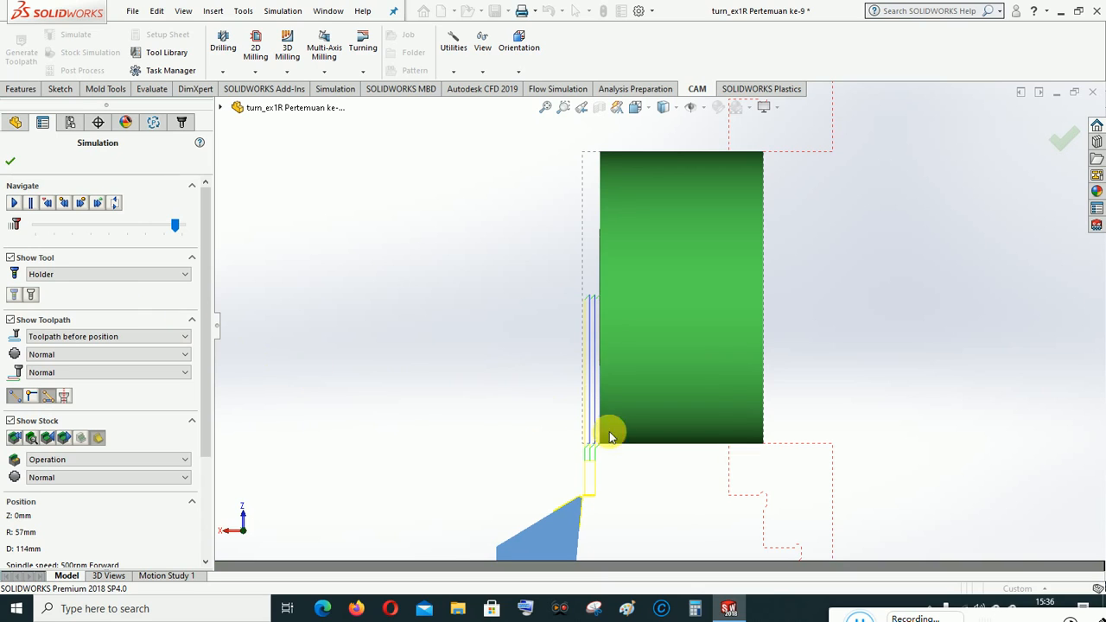
click(15, 204)
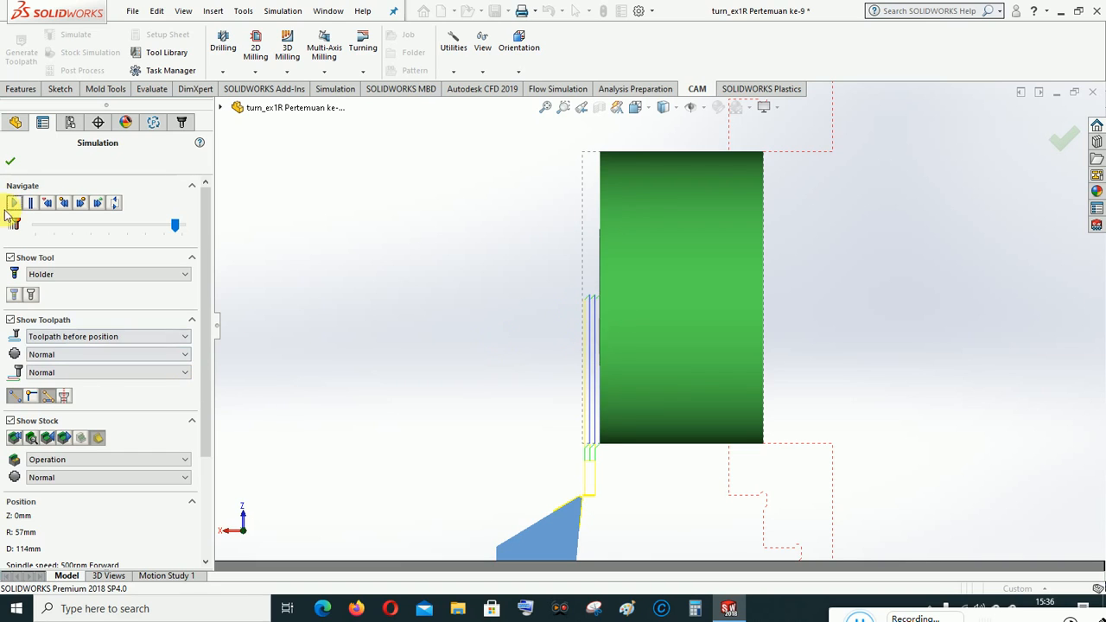
click(9, 161)
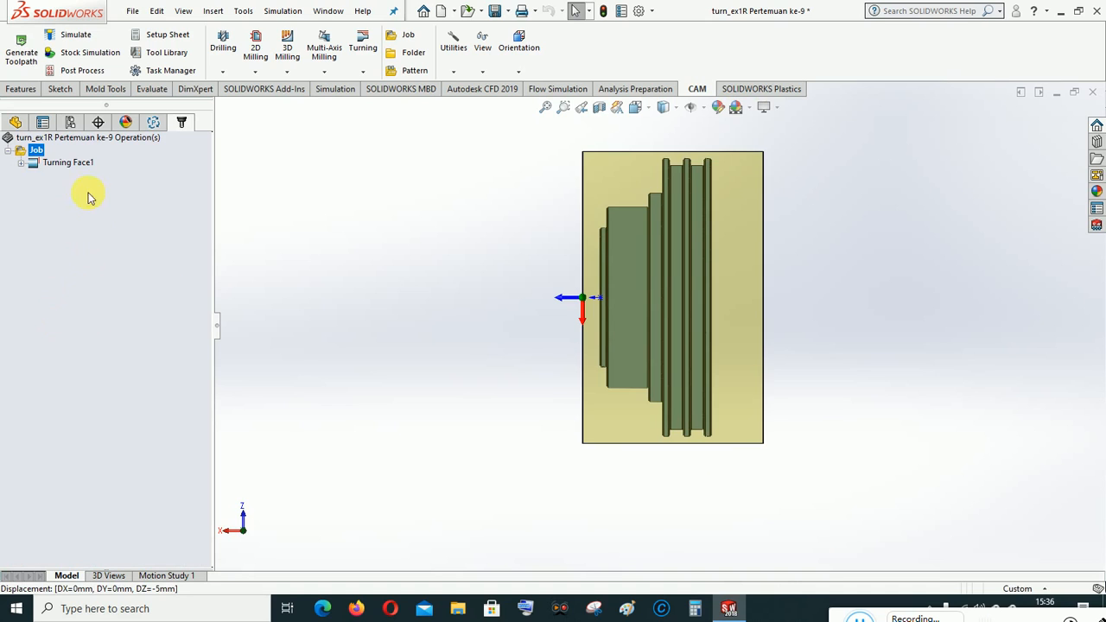
Step: Run the stock simulation for the whole job at a slightly increased speed, and close its event report and the simulation
right_click(38, 153)
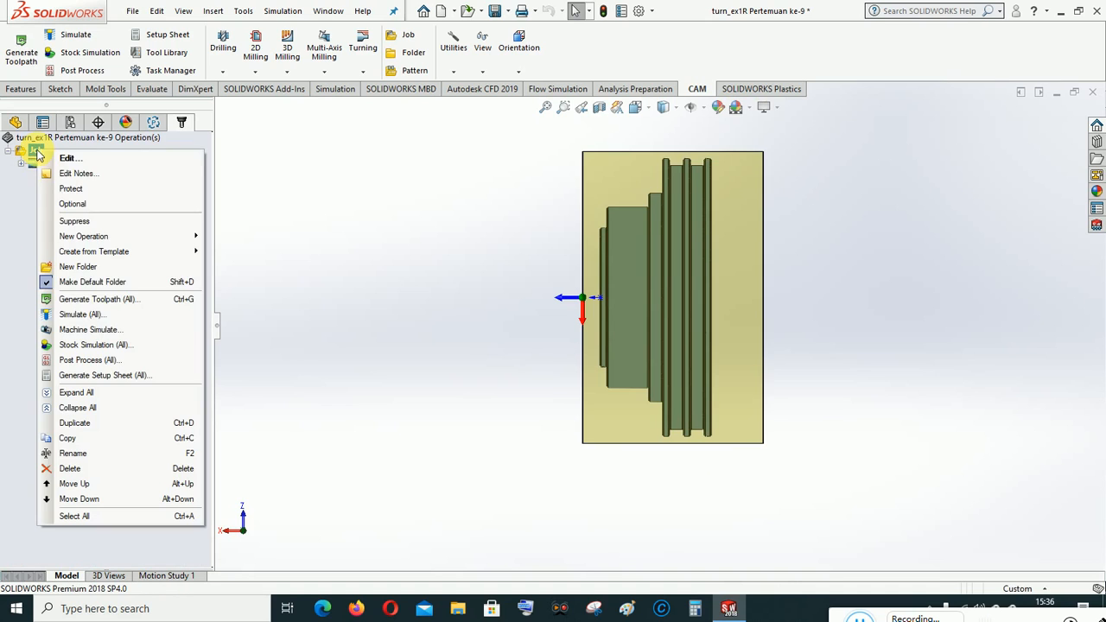
click(99, 345)
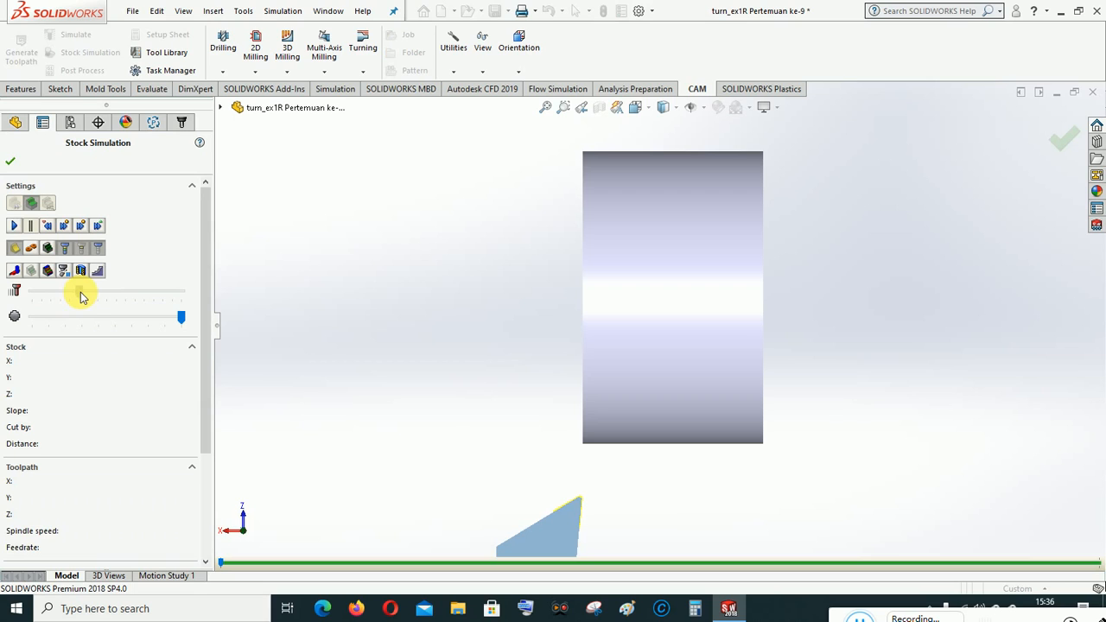
drag(80, 292, 91, 293)
click(16, 226)
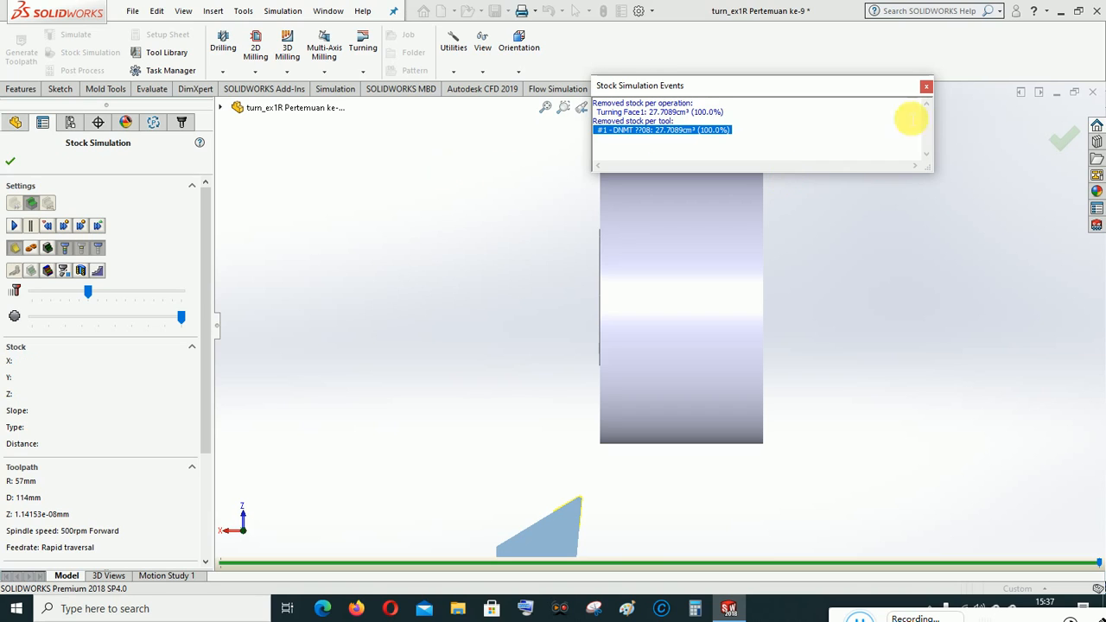
click(926, 88)
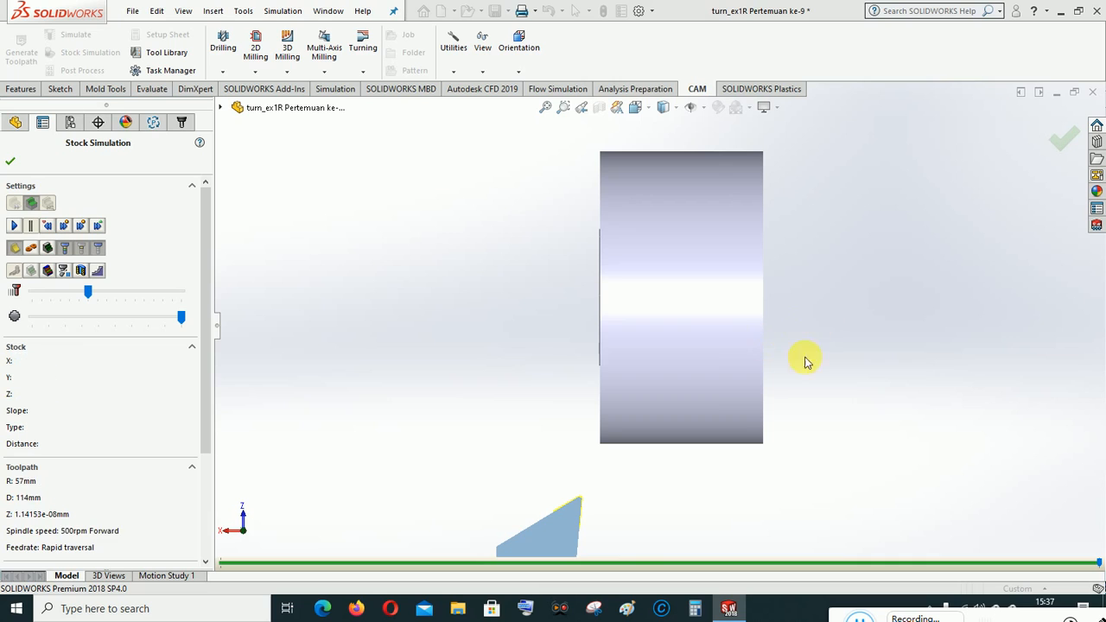
click(11, 162)
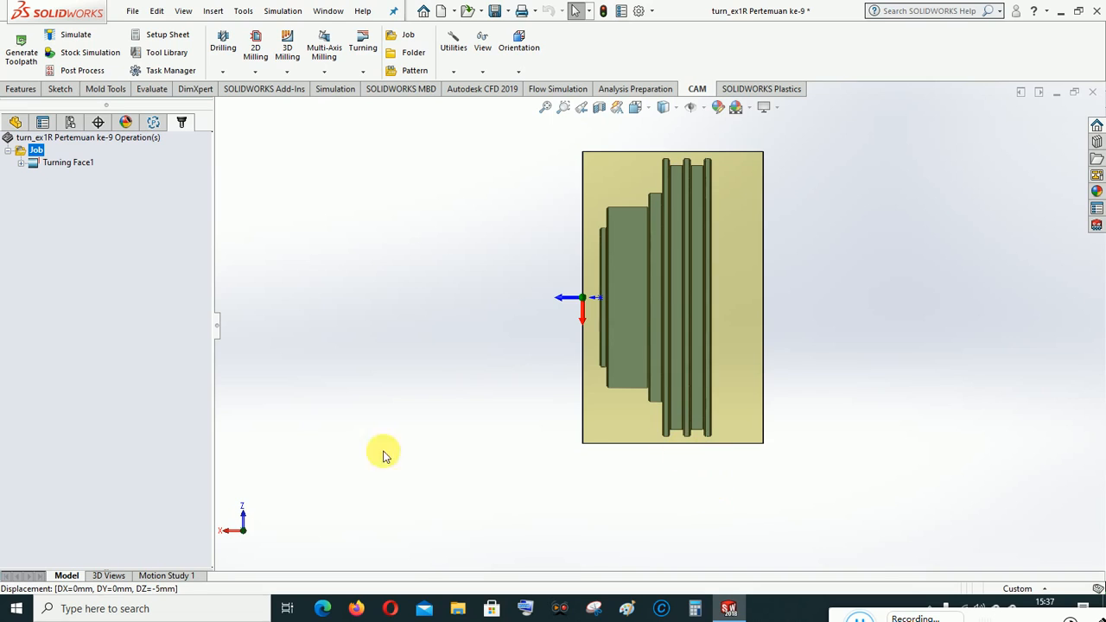
Step: Insert a Turning Profile operation and enable its confinement with a backside stock offset of 4 mm
click(362, 74)
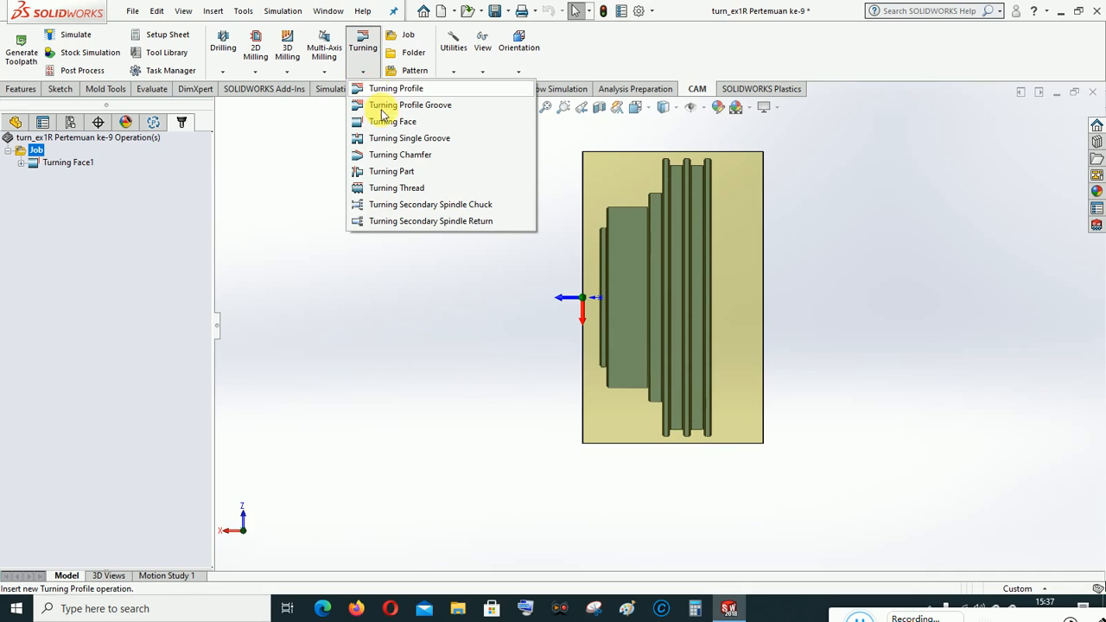
click(391, 90)
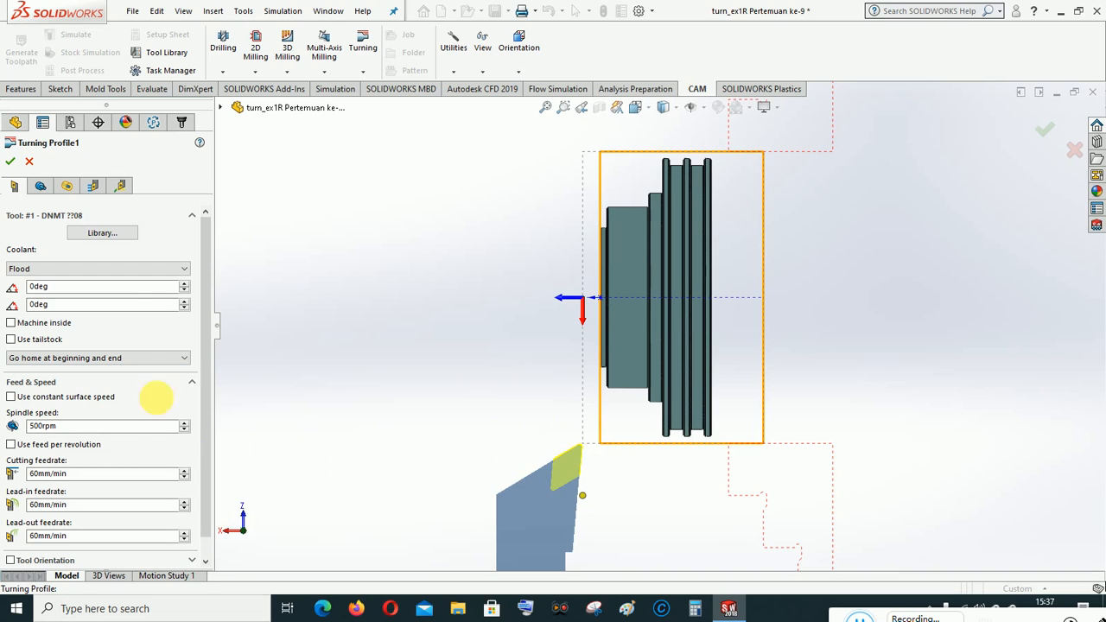
click(44, 187)
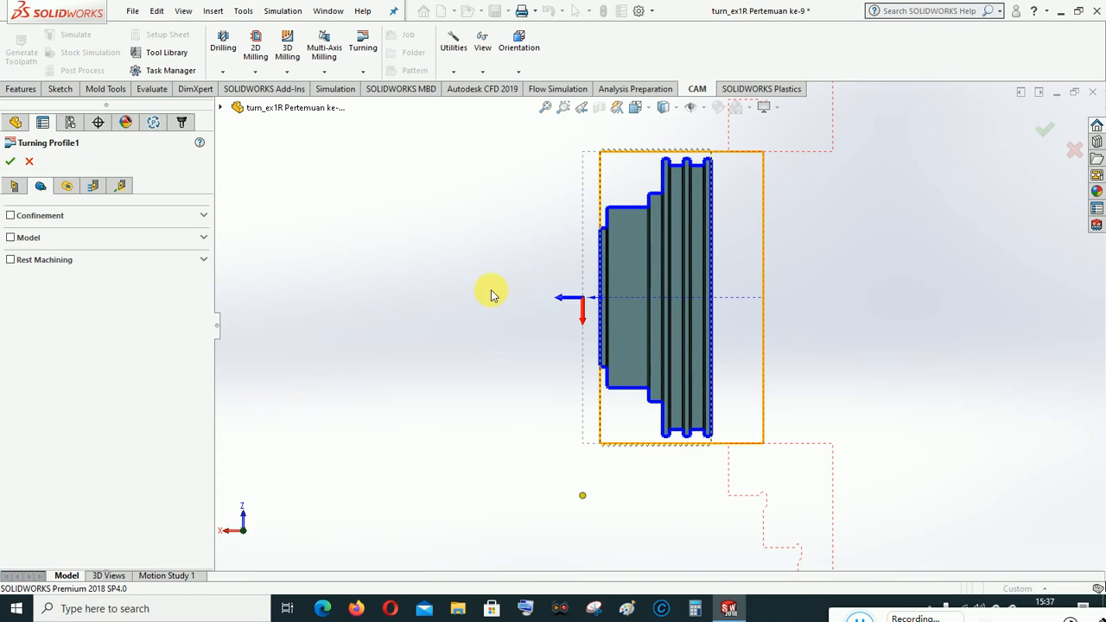
click(11, 216)
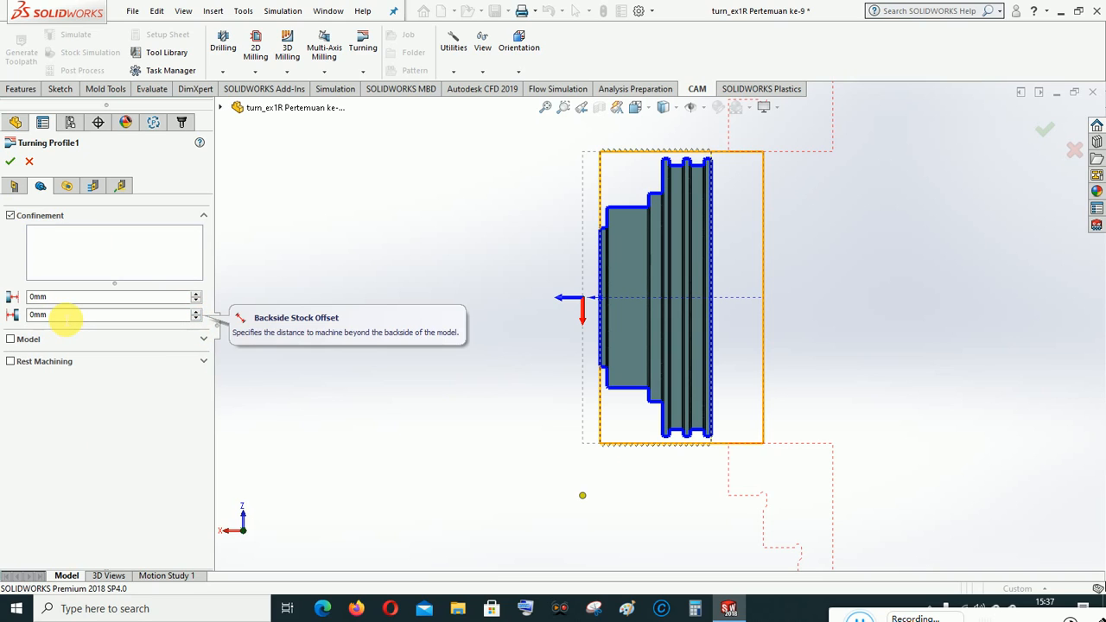
click(198, 313)
click(198, 313)
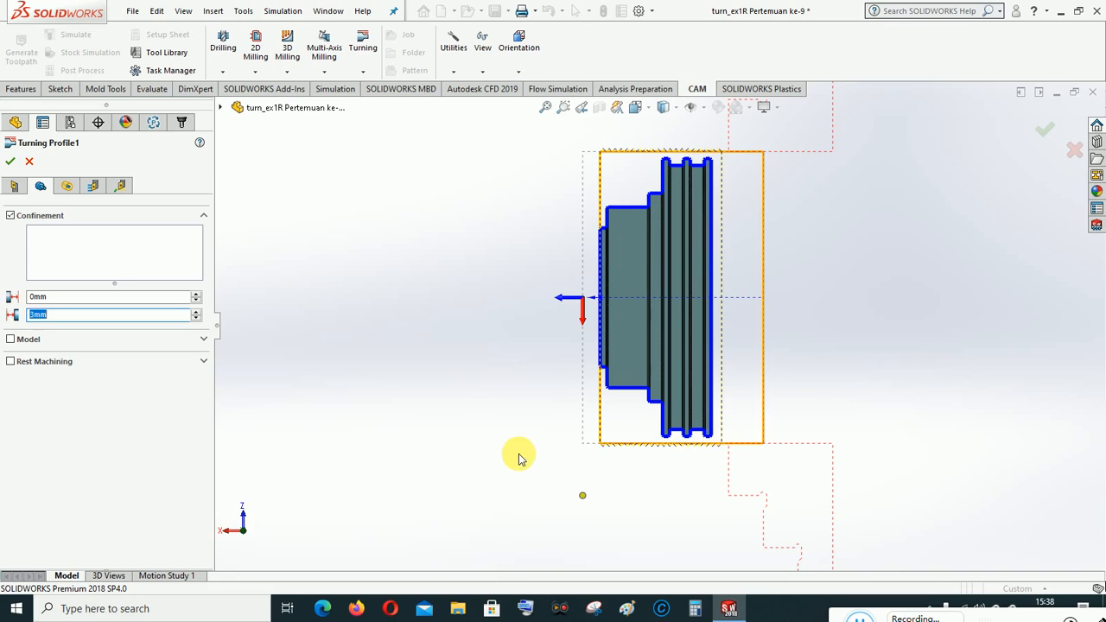
click(196, 312)
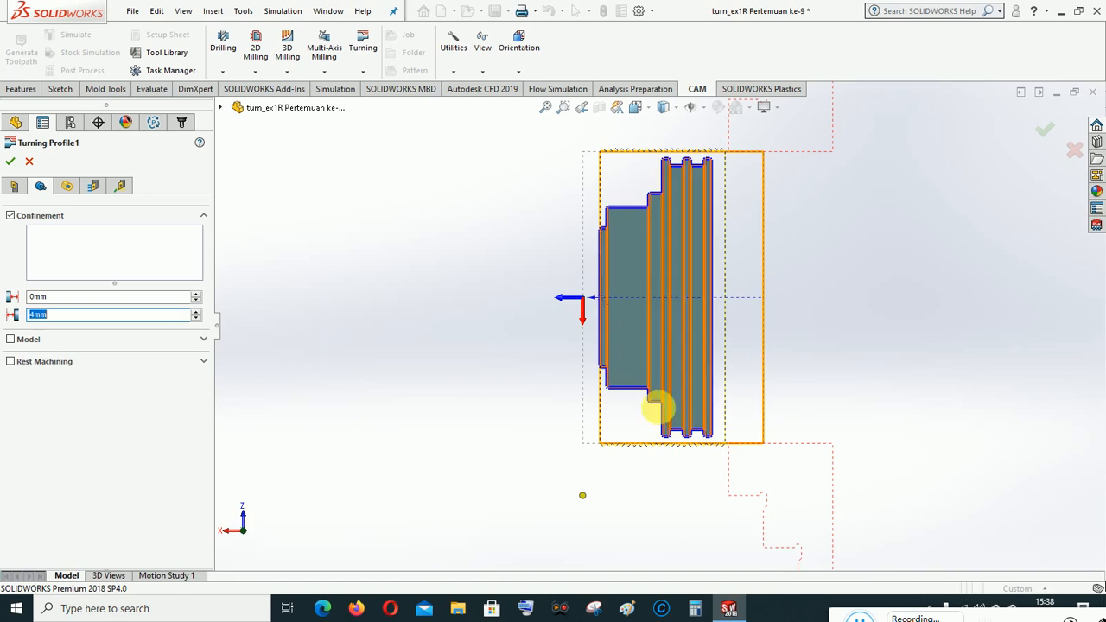
click(67, 186)
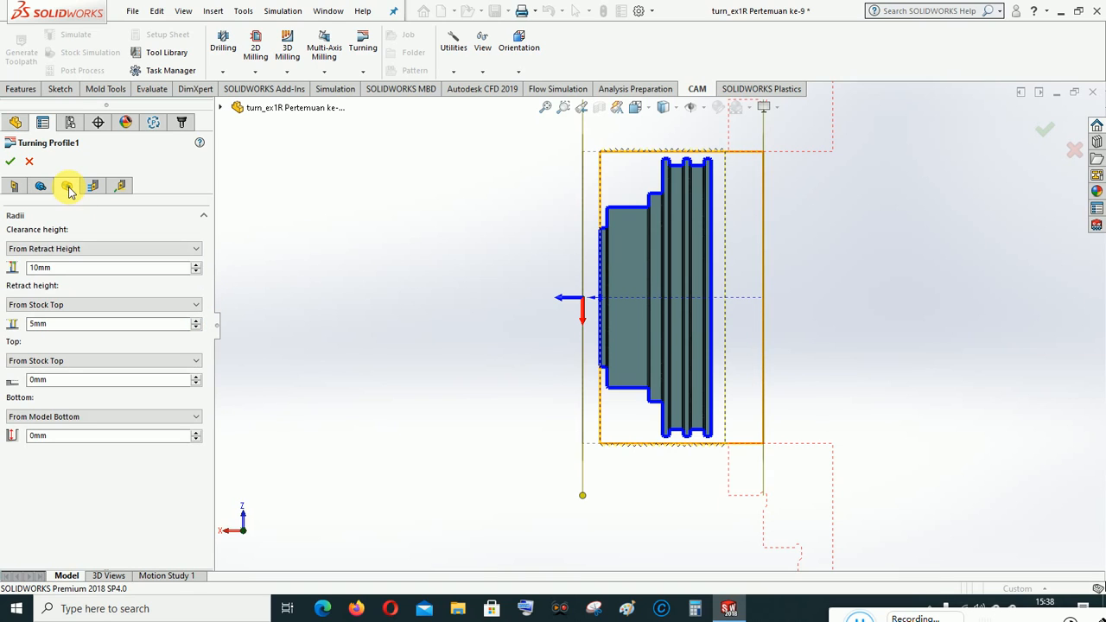
Step: Disallow grooving in the Turning Profile operation and set its roughing passes to 2 mm maximum stepdown and 0.2 mm for the second roughing distance
click(93, 186)
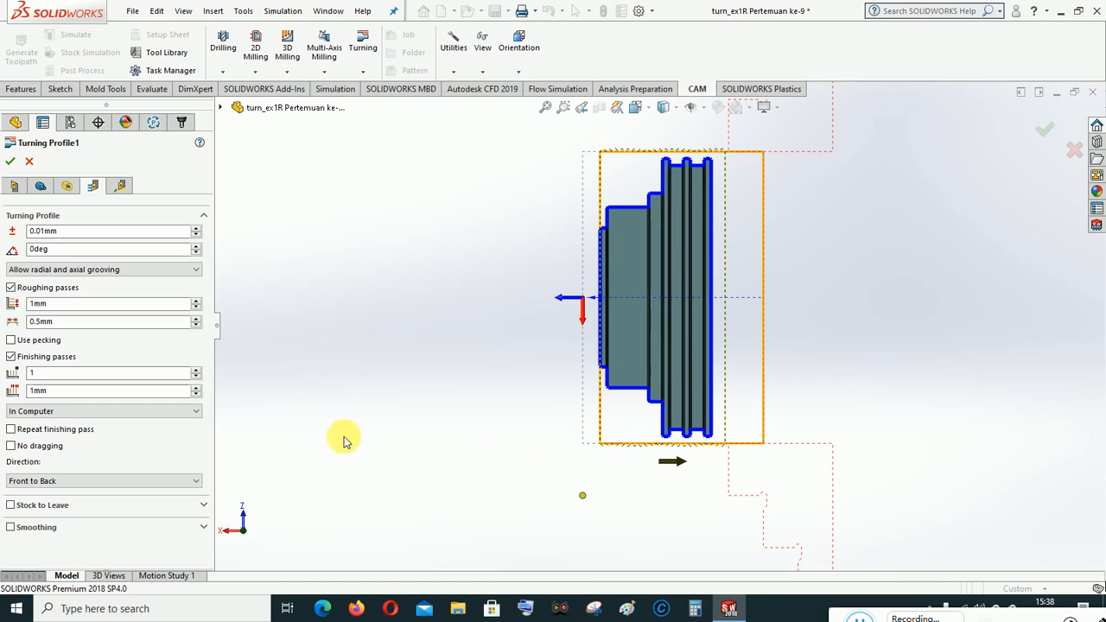
click(124, 274)
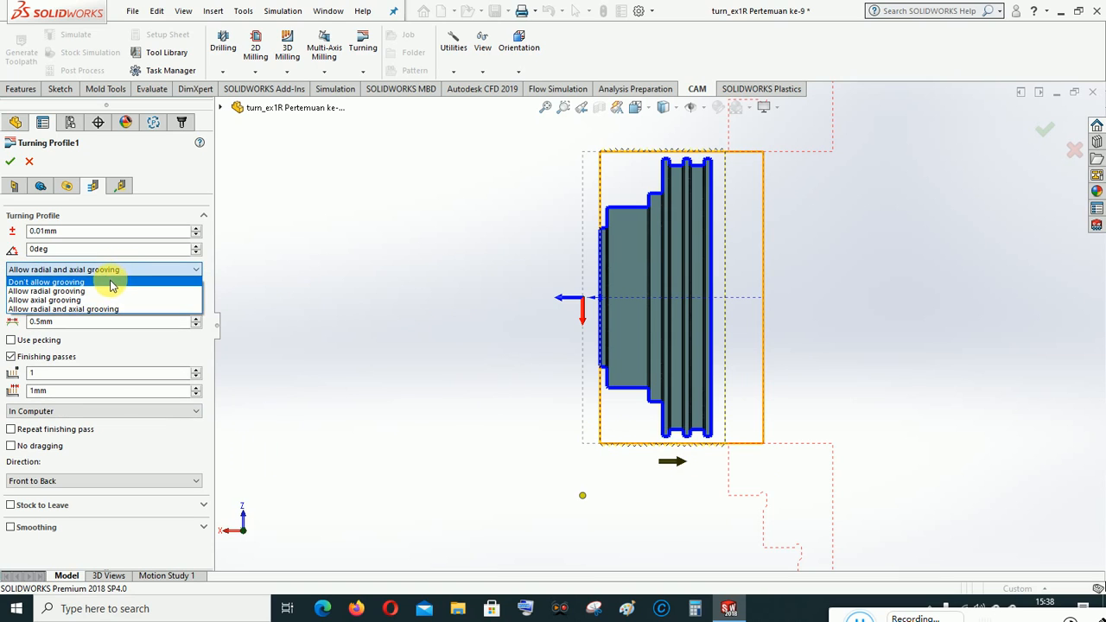
click(109, 284)
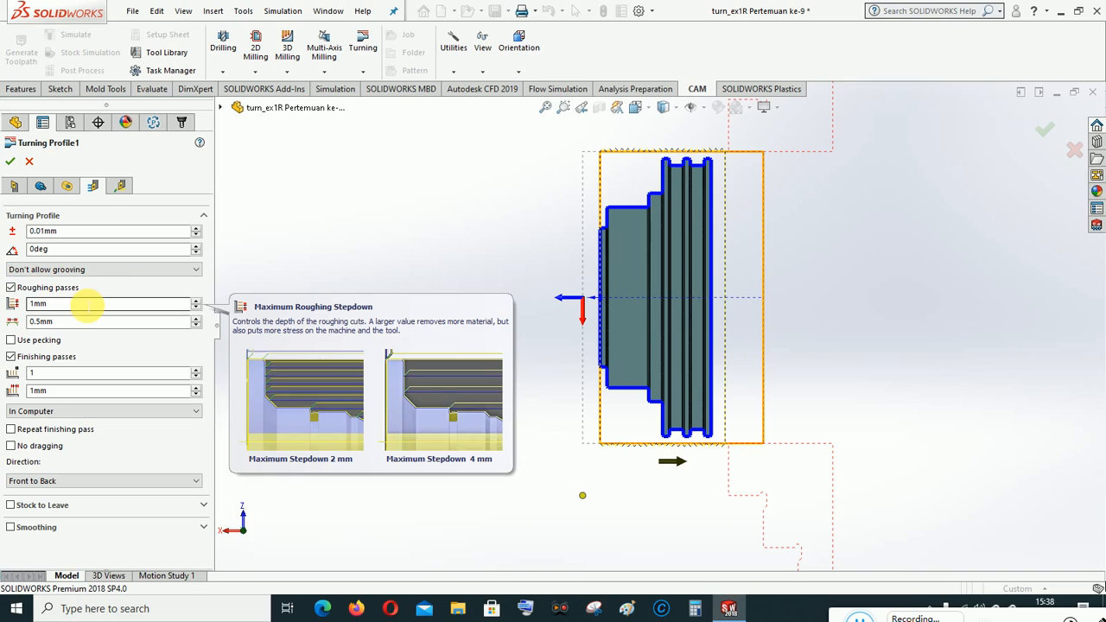
click(196, 300)
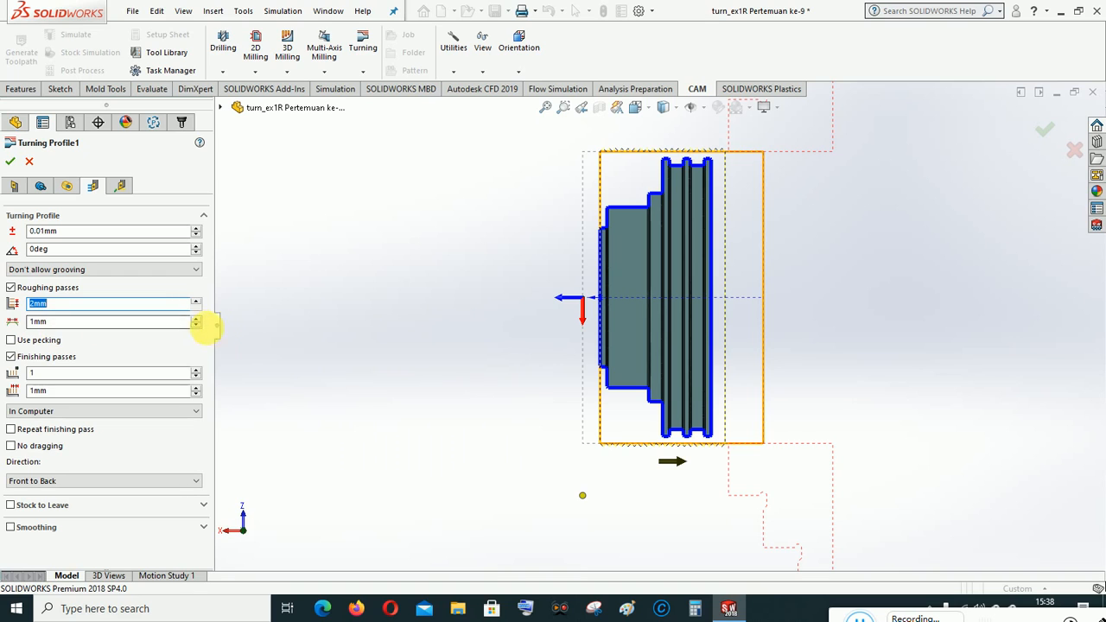
double_click(39, 322)
text(0.2)
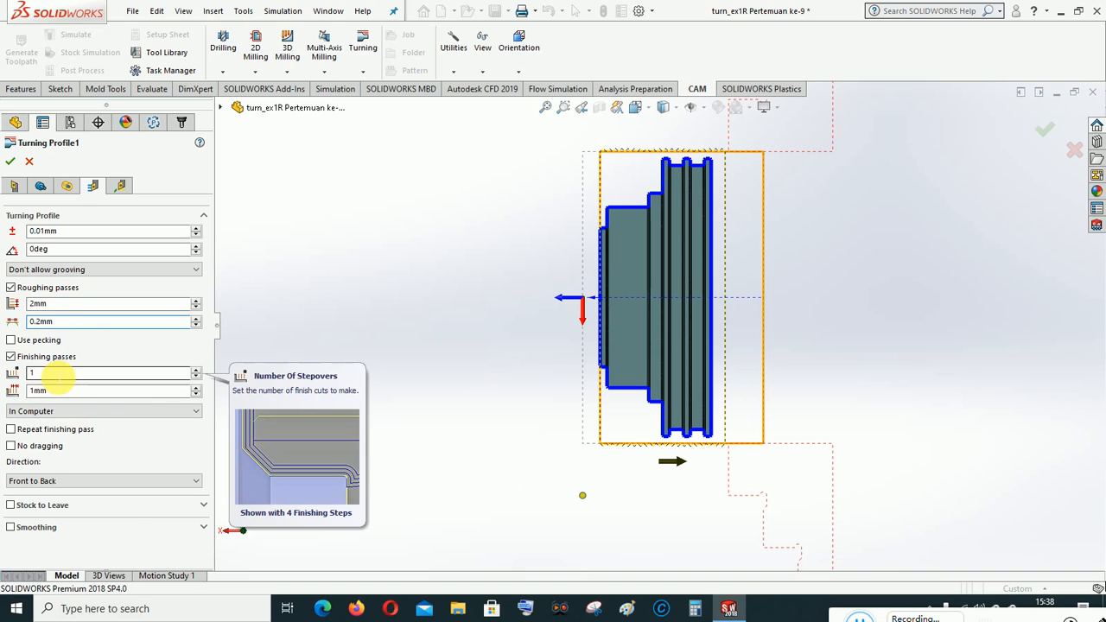
Step: Set the finishing pass stepover to 0.2 mm and accept the Turning Profile operation with its default linking settings
click(196, 394)
click(39, 390)
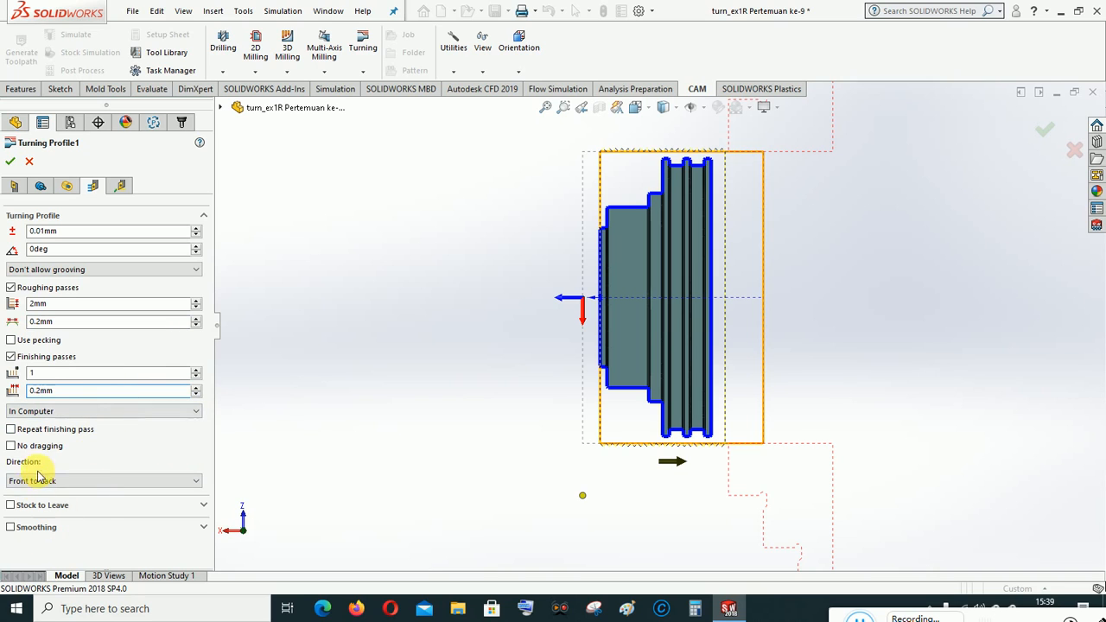
click(120, 186)
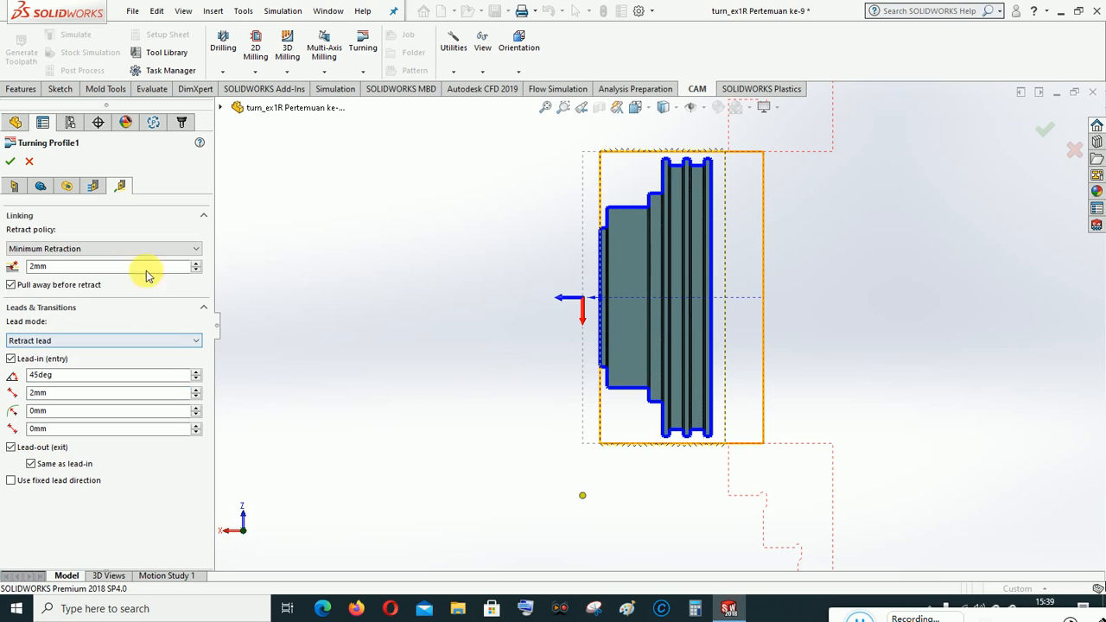
click(9, 162)
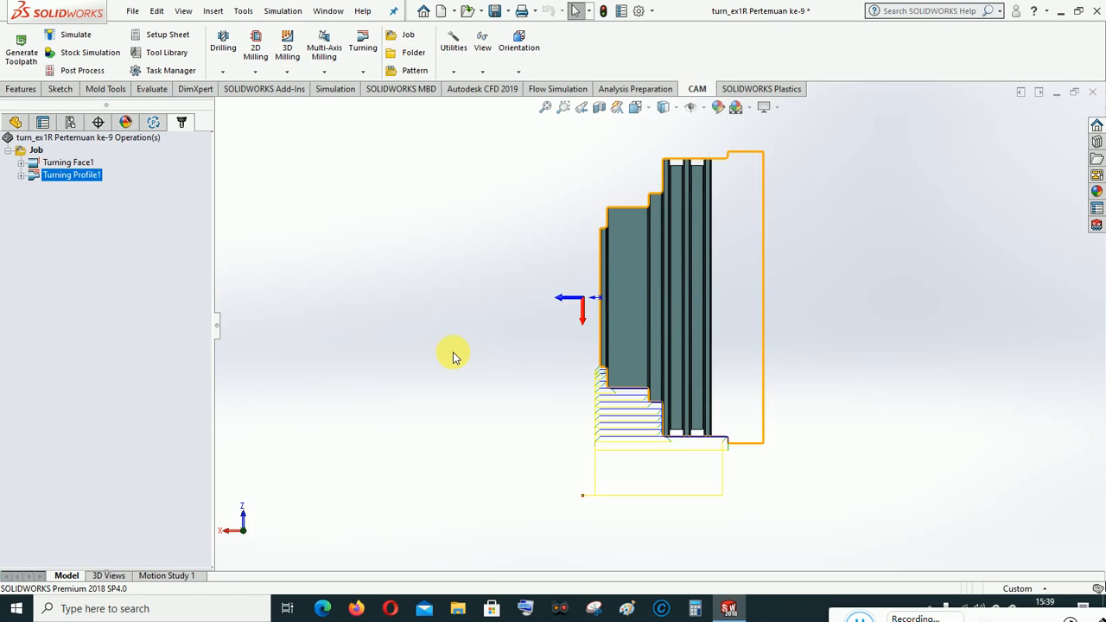
Step: Examine the generated Turning Profile toolpath along the steps and at its back end near the remaining stock
scroll(733, 471, down, 6)
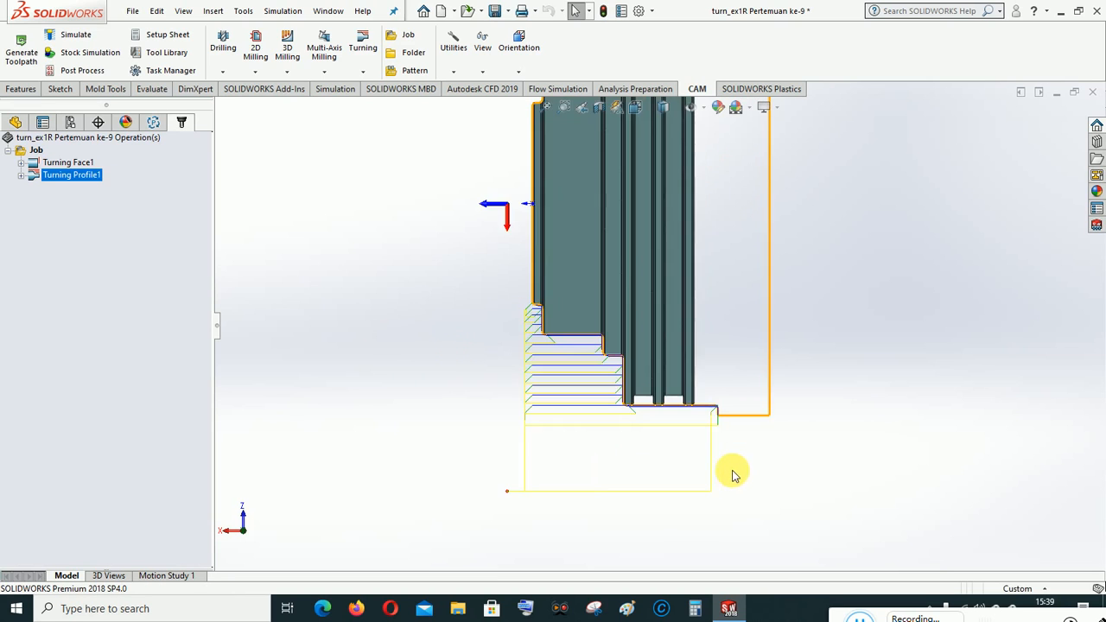
scroll(703, 373, down, 1)
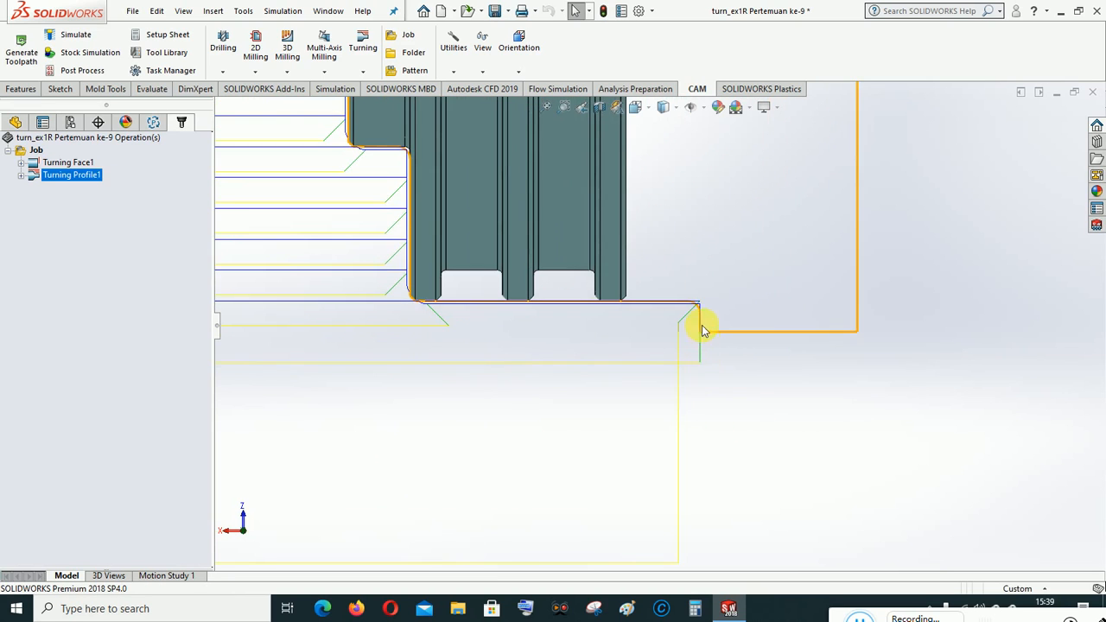
scroll(703, 330, up, 4)
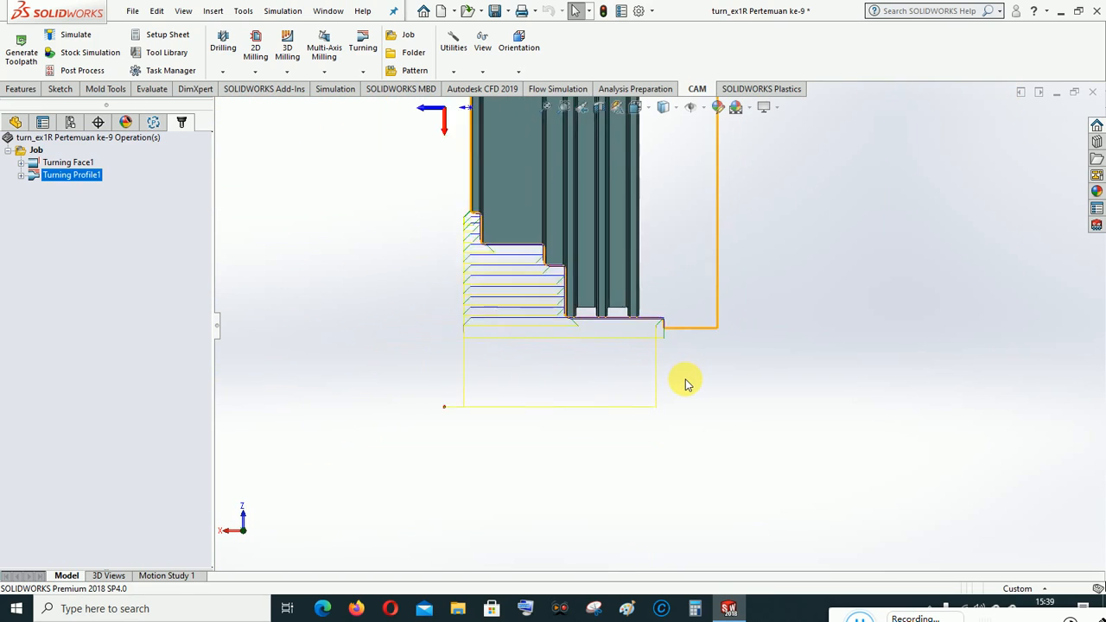
scroll(686, 383, up, 3)
scroll(658, 350, down, 3)
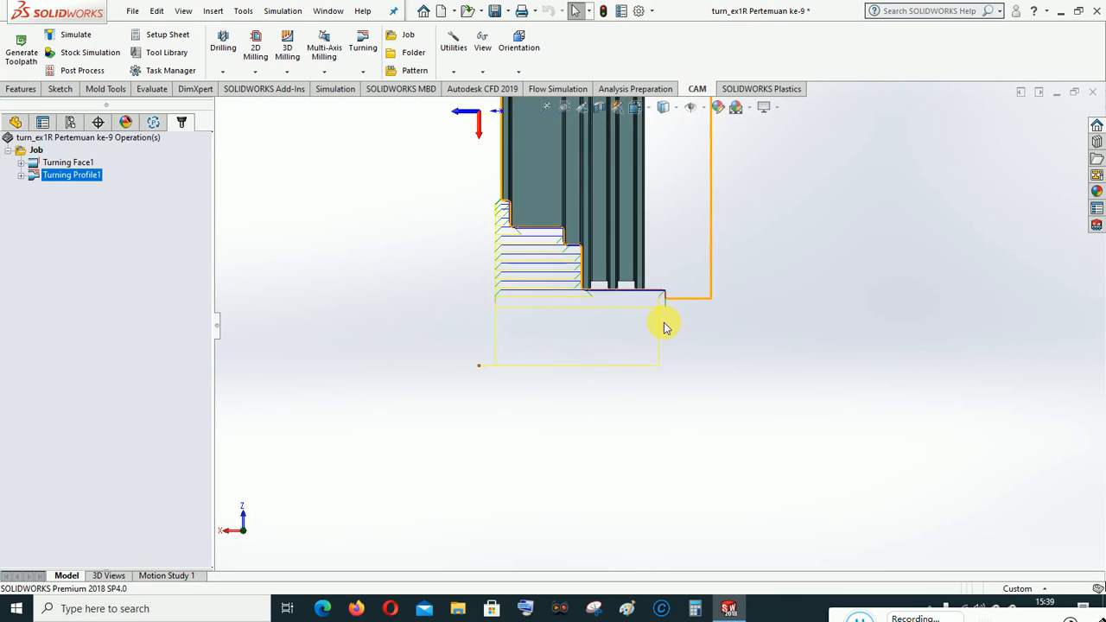
scroll(665, 326, down, 5)
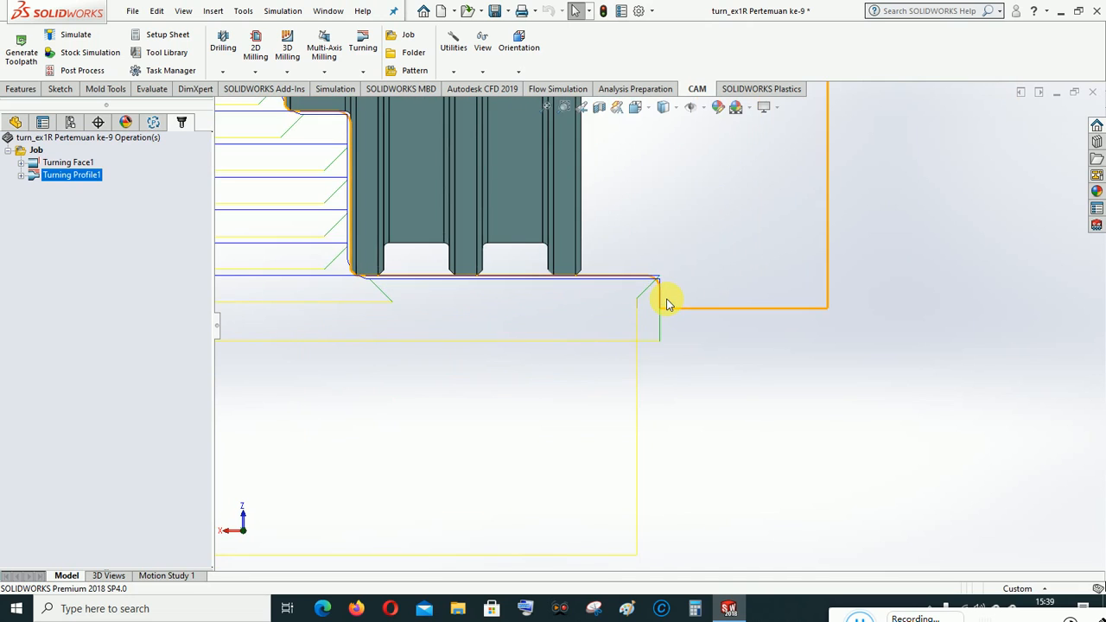
scroll(666, 303, up, 3)
scroll(658, 324, down, 2)
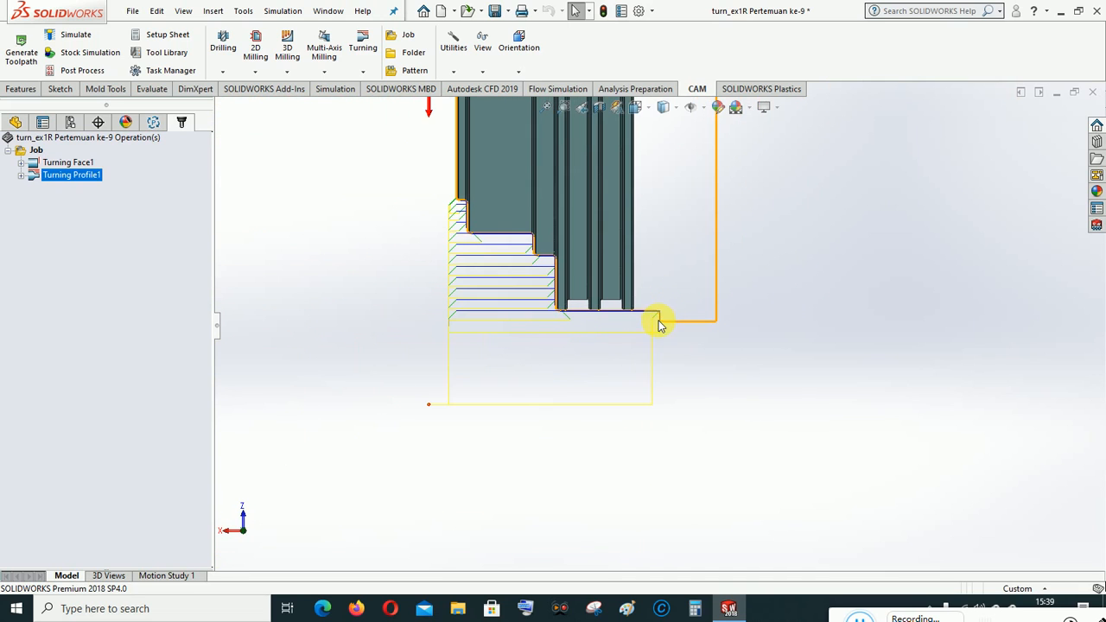
Step: Run the stock simulation for the whole job, and close its event report and the simulation
right_click(37, 152)
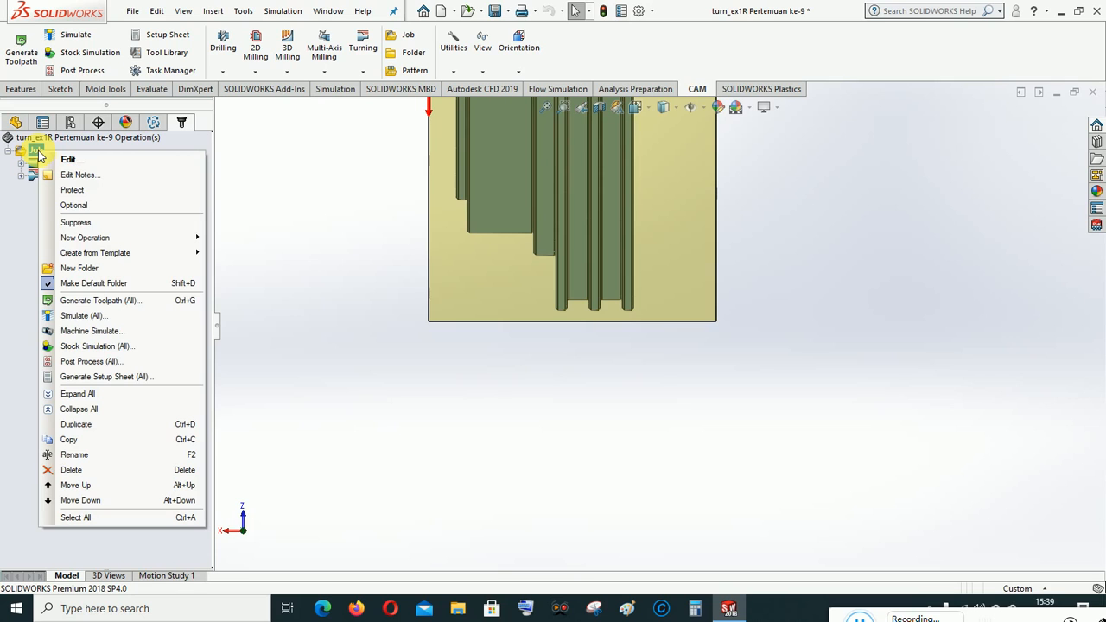
click(82, 346)
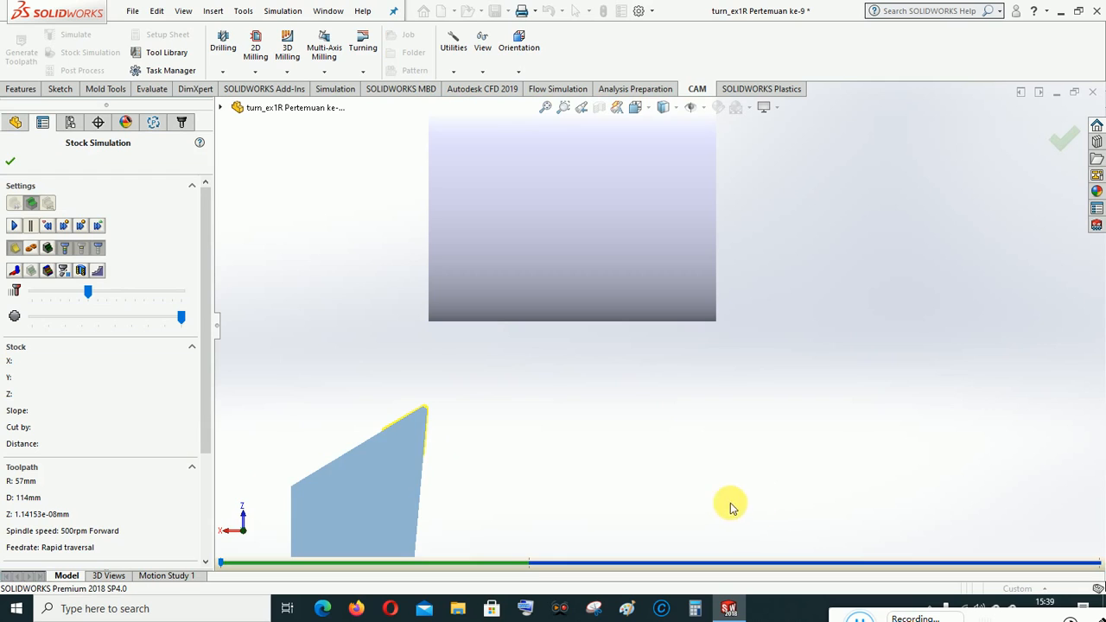
scroll(565, 239, down, 2)
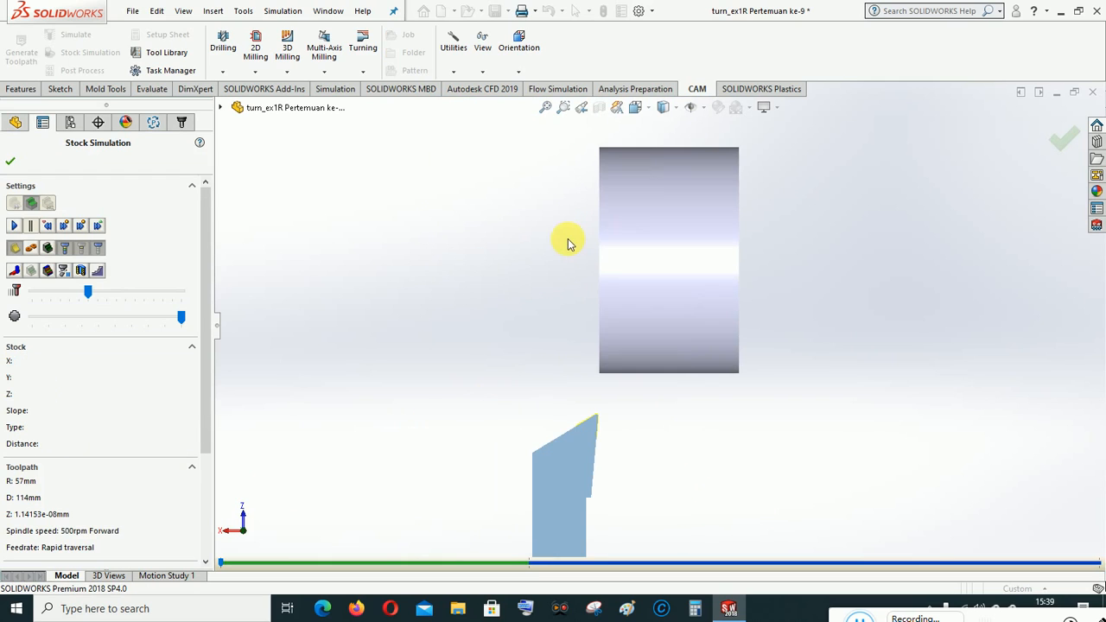
click(15, 225)
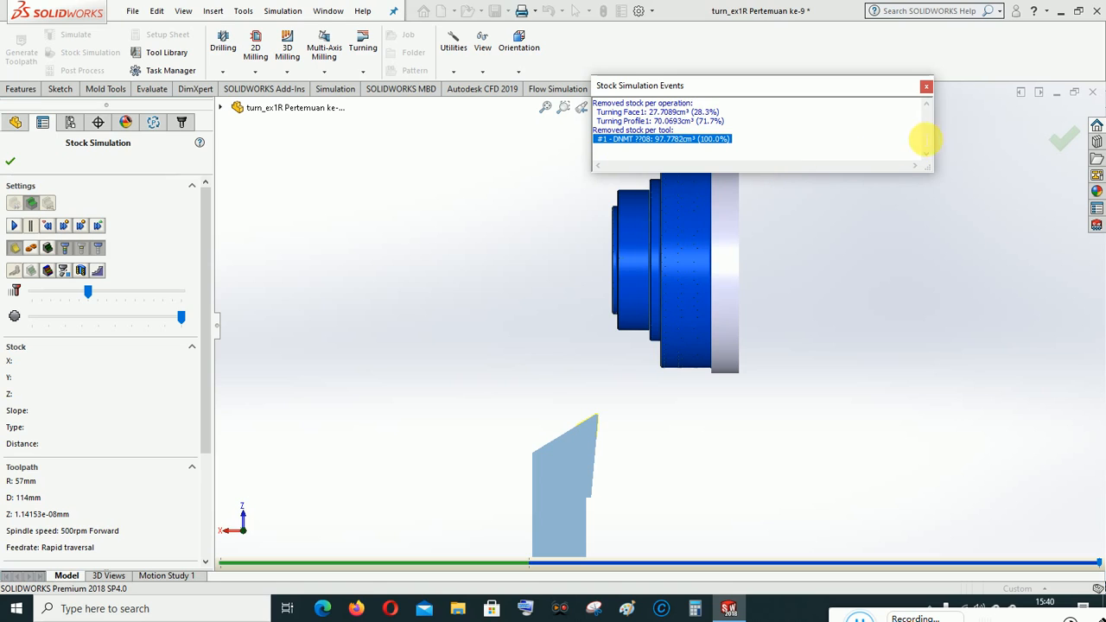
click(927, 88)
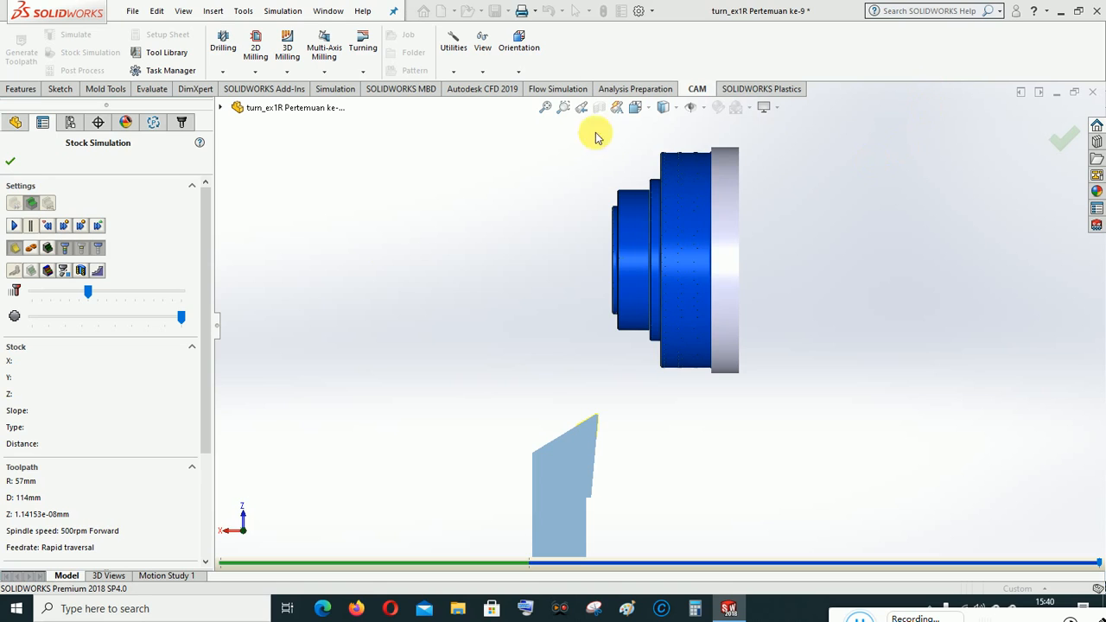
click(10, 161)
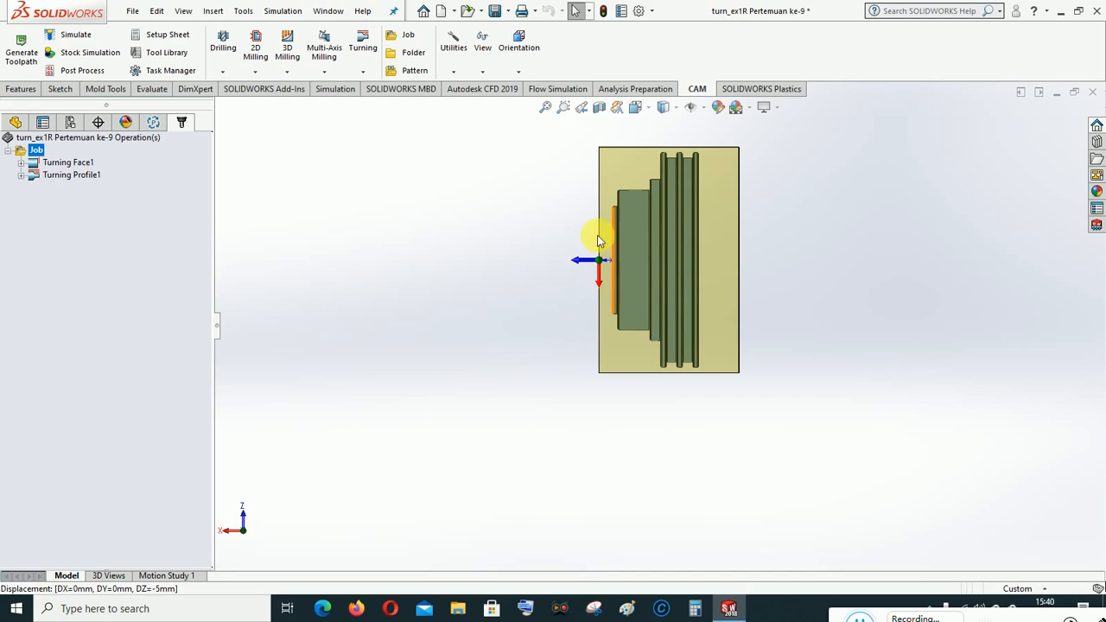
Step: Insert a Turning Profile Groove operation and create a new turn tool for it with a square grooving insert
click(364, 73)
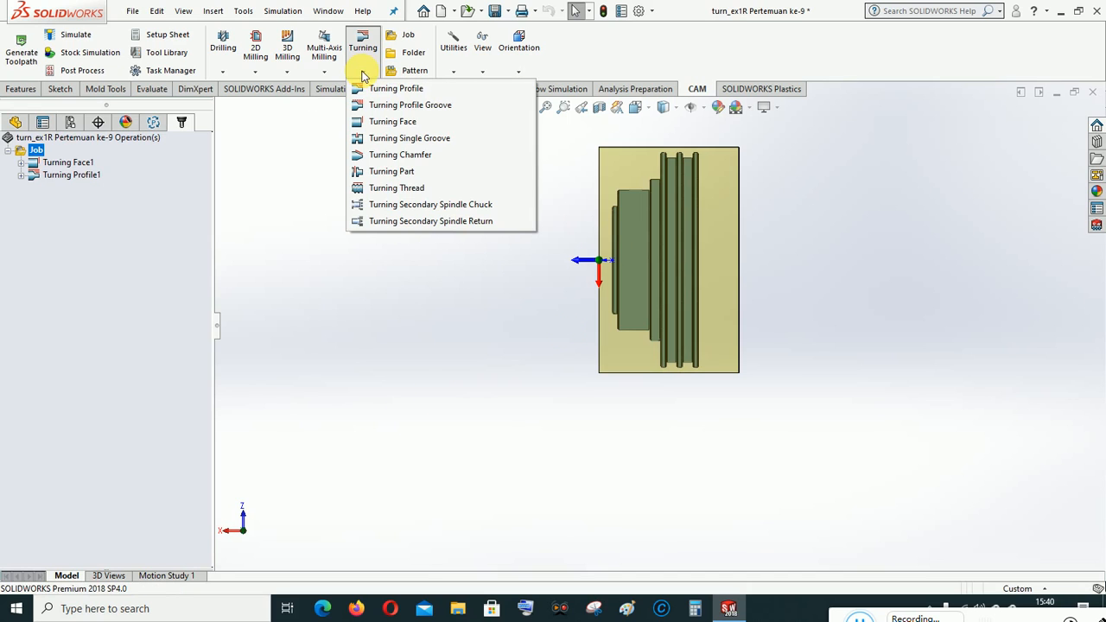
click(412, 107)
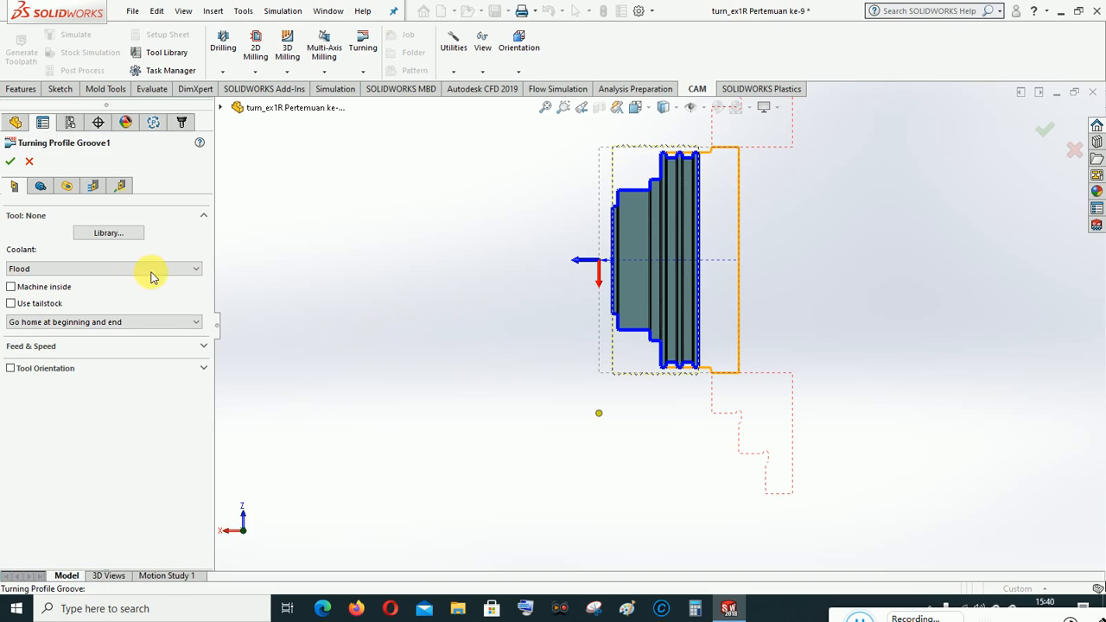
click(108, 232)
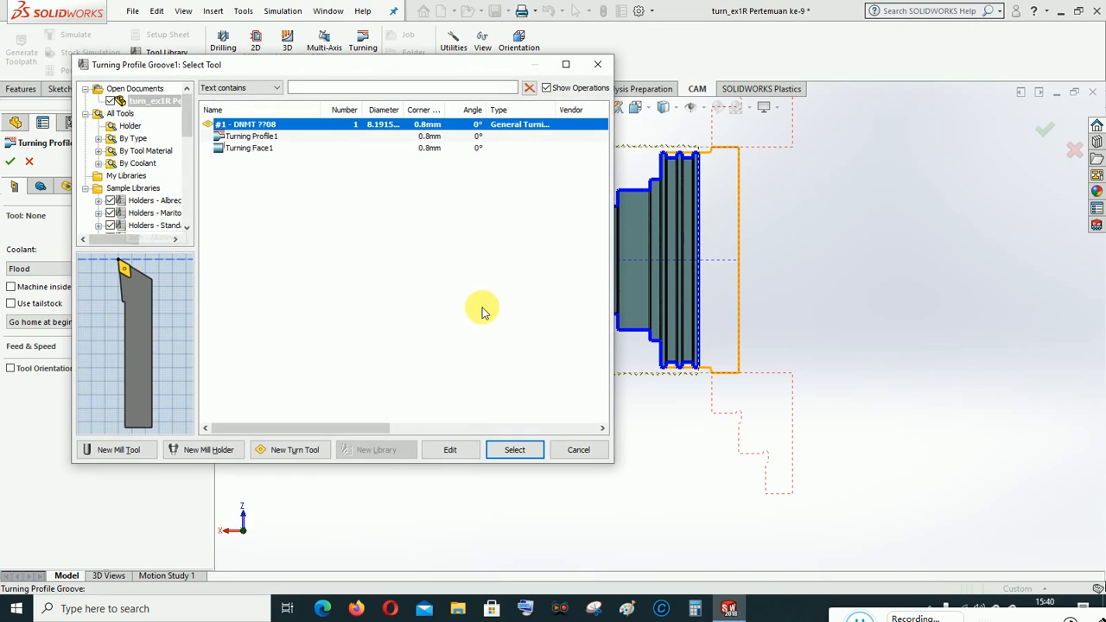
click(302, 455)
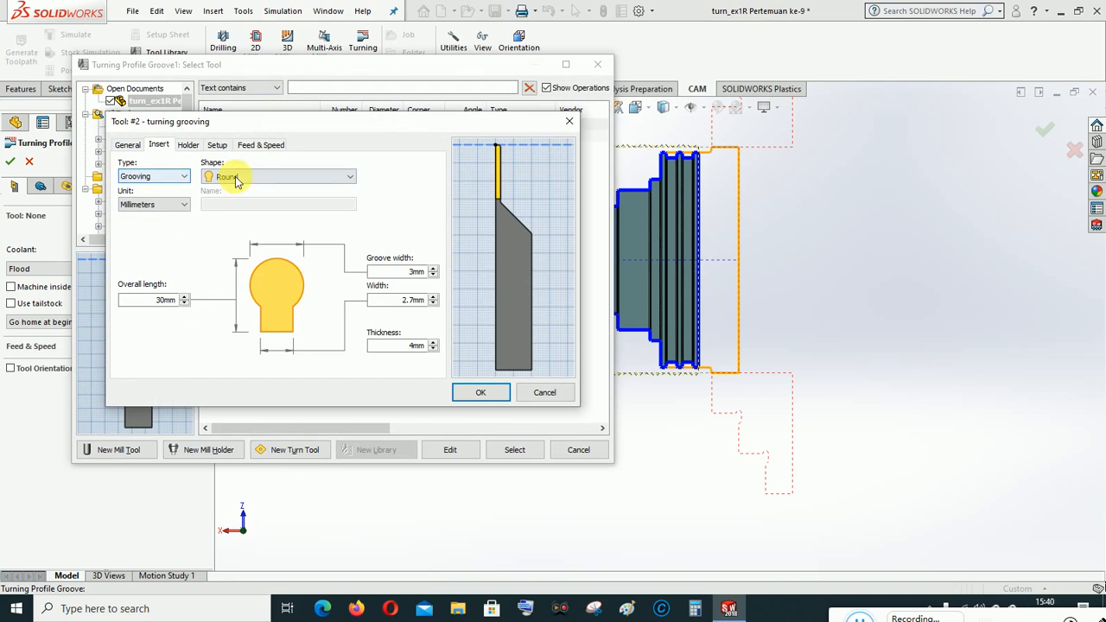
click(271, 177)
click(266, 203)
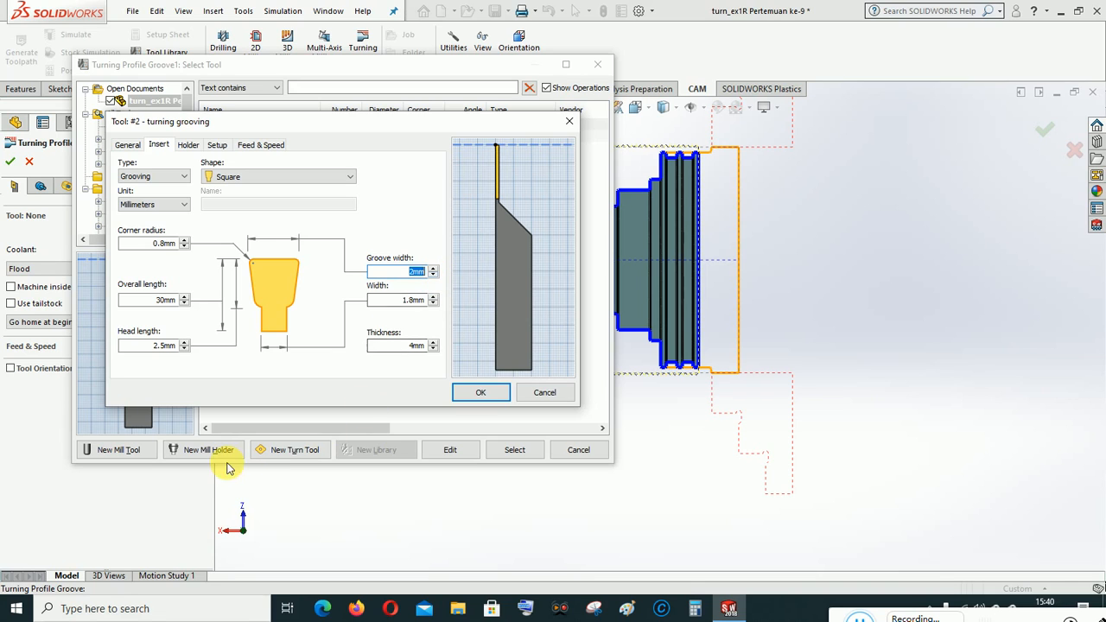
Step: Set the square insert's groove width to 2.5 mm, its width to 2.05 mm and its corner radius to 0.25 mm
click(432, 269)
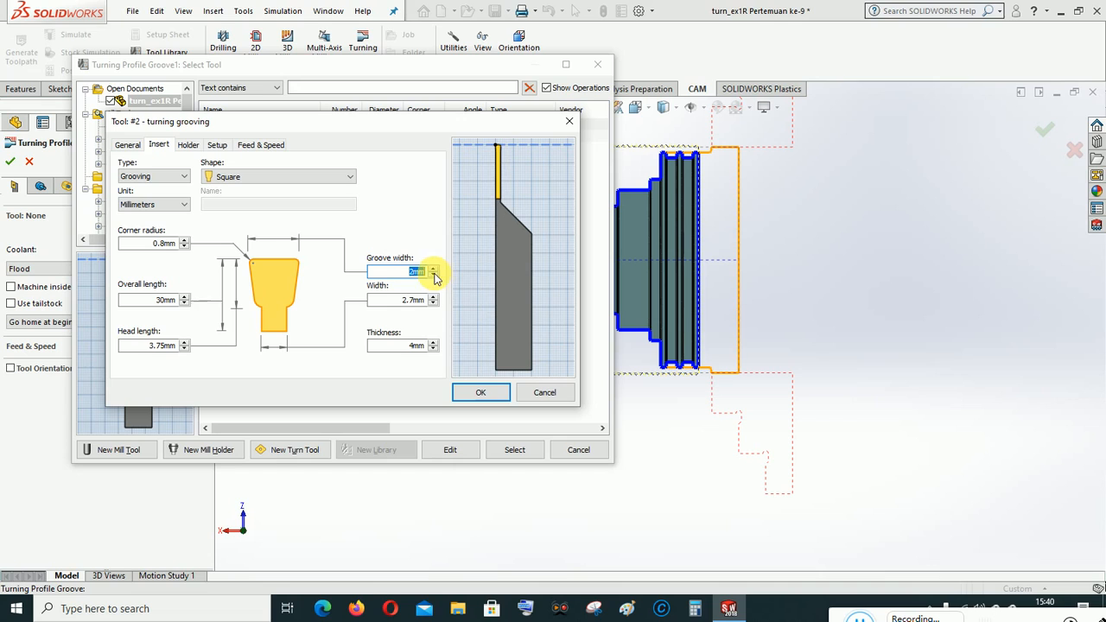
click(432, 275)
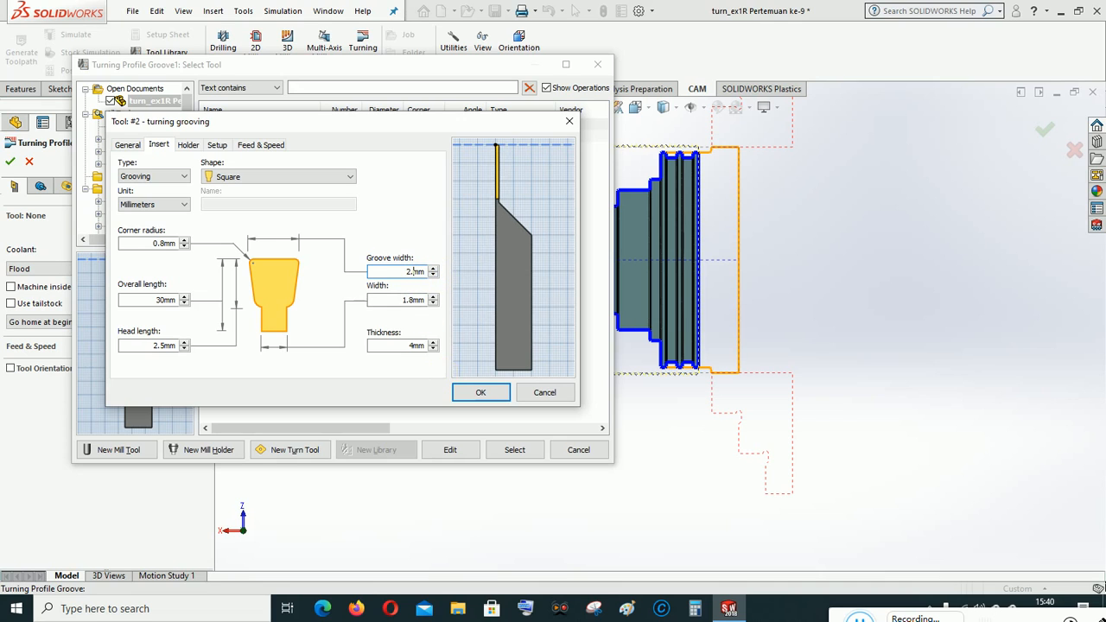
text(5)
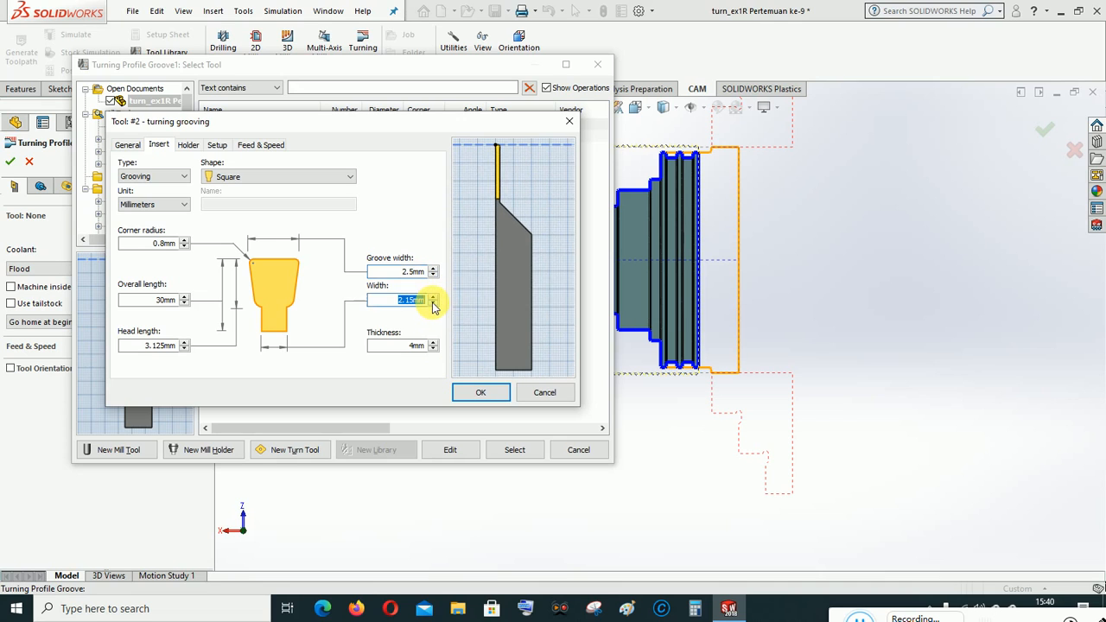
click(432, 303)
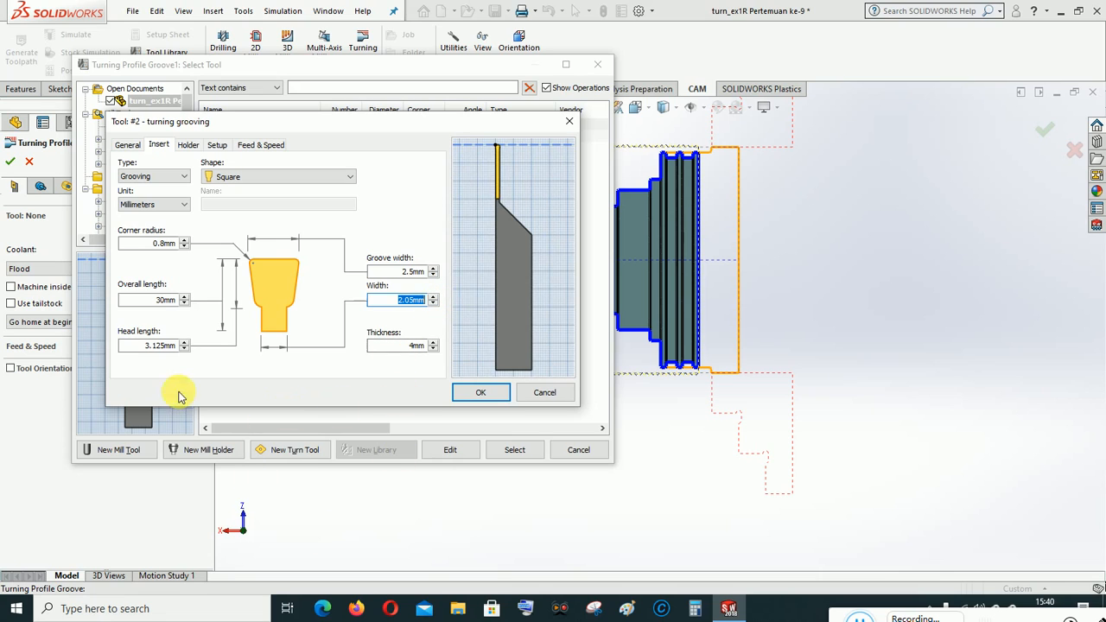
click(162, 242)
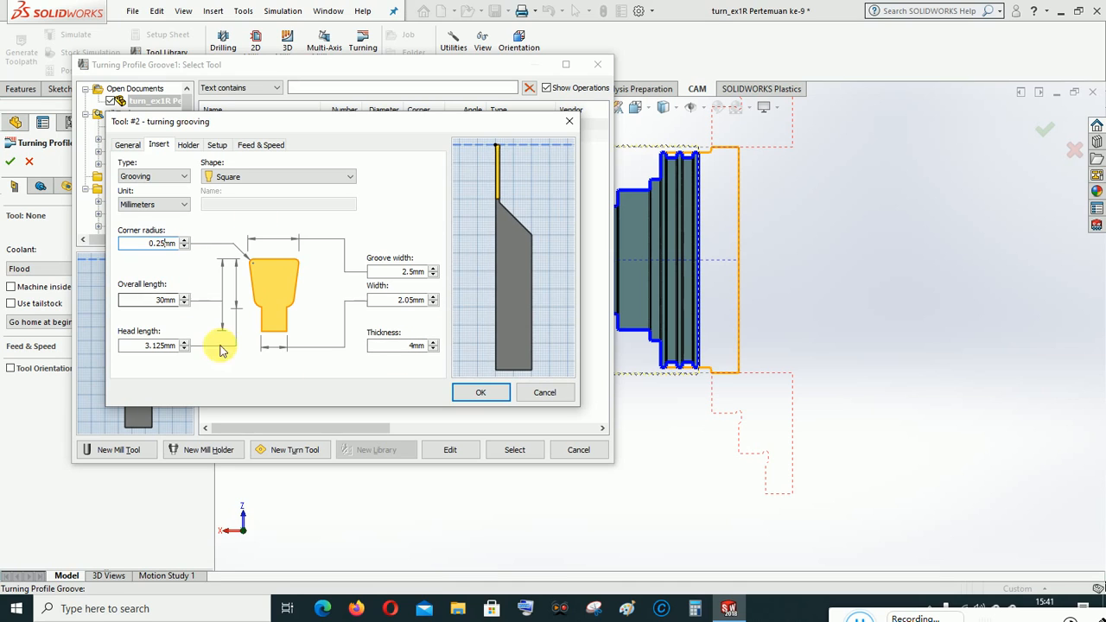
Step: Set the grooving tool's holder head length to 50 mm and its cutting feedrate to 60 mm/min
click(187, 145)
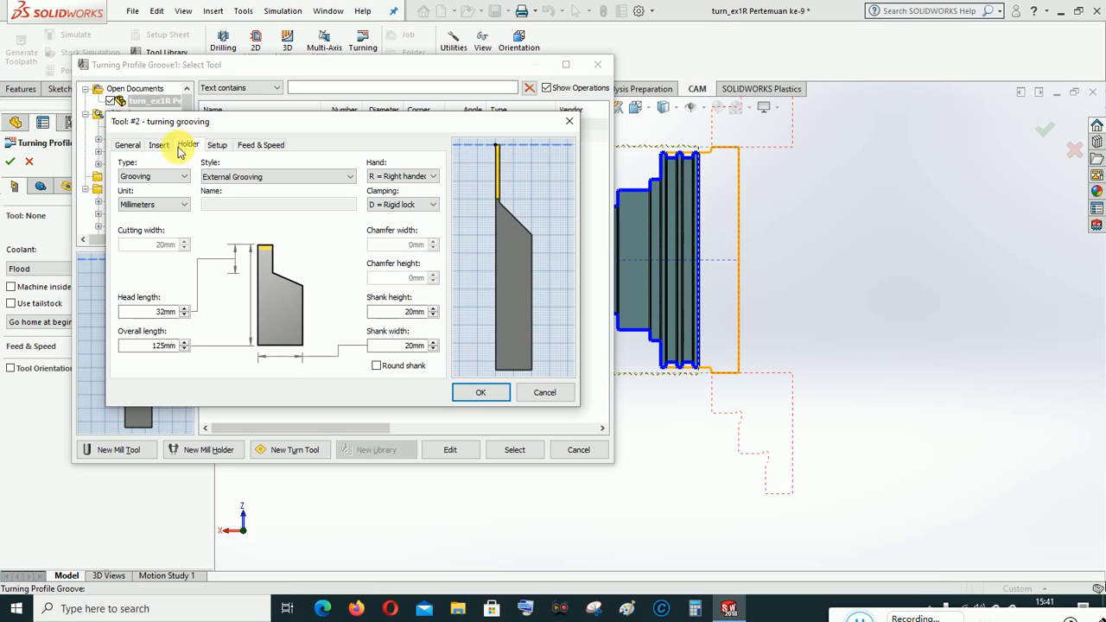
click(163, 311)
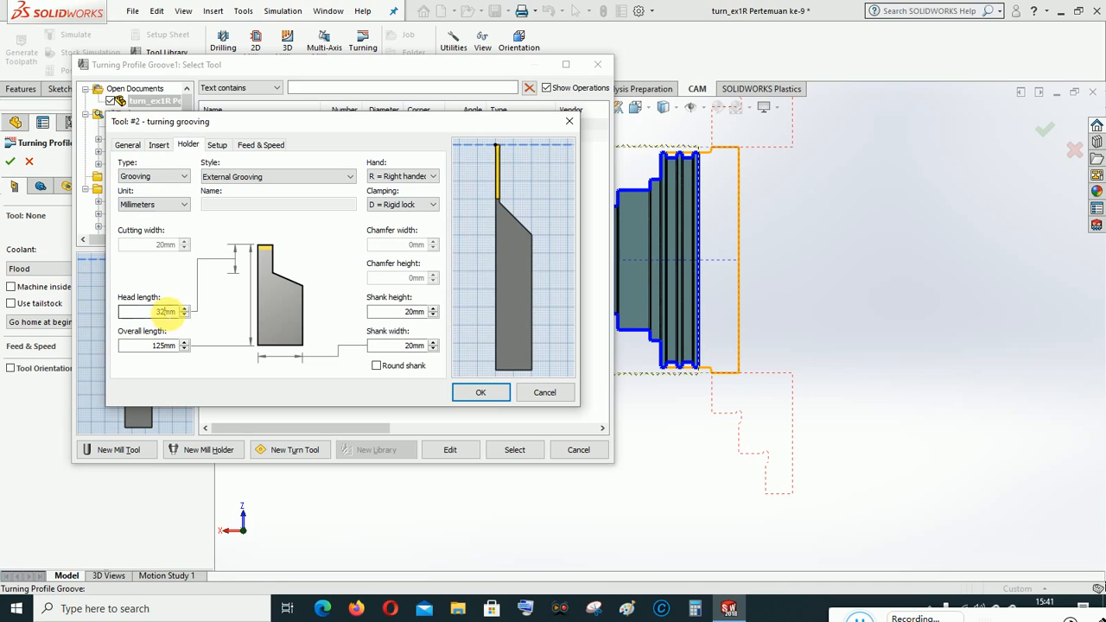
double_click(163, 311)
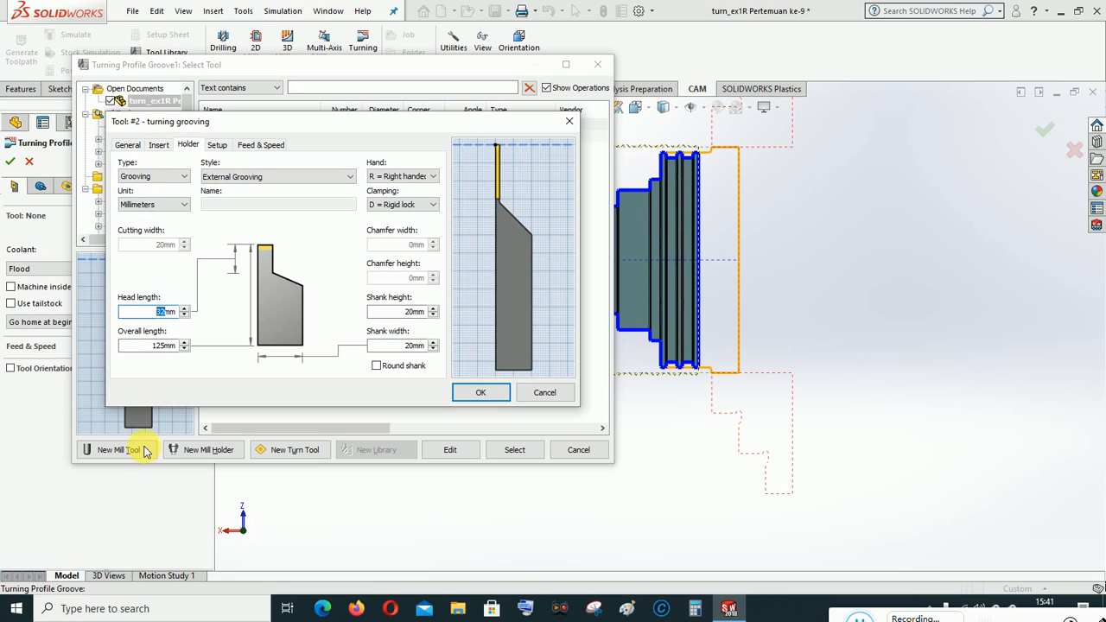
text(50)
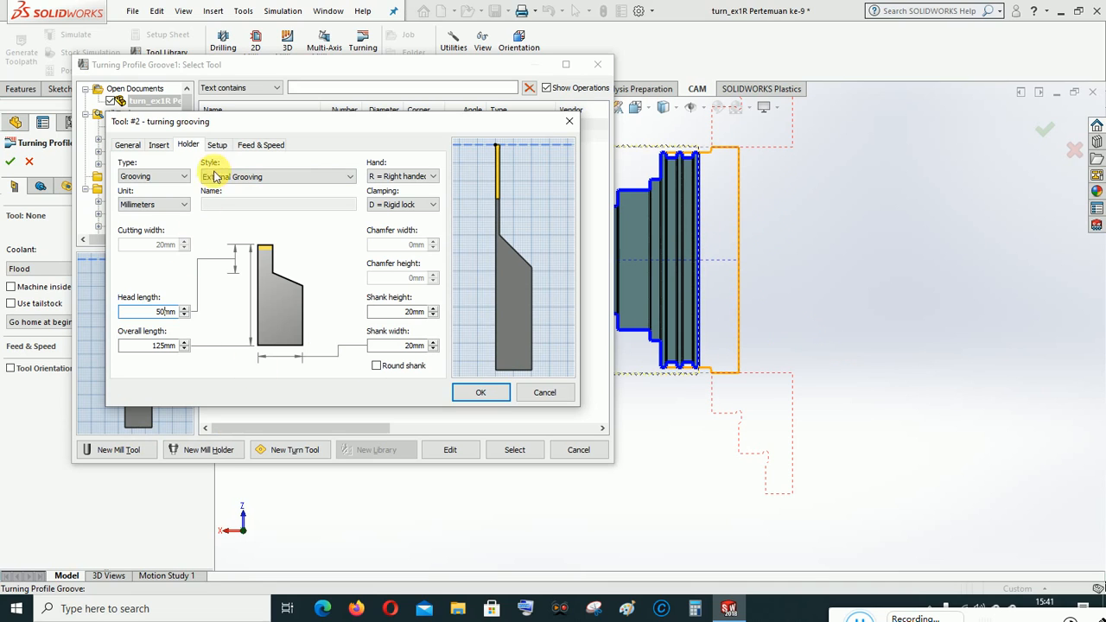
click(266, 145)
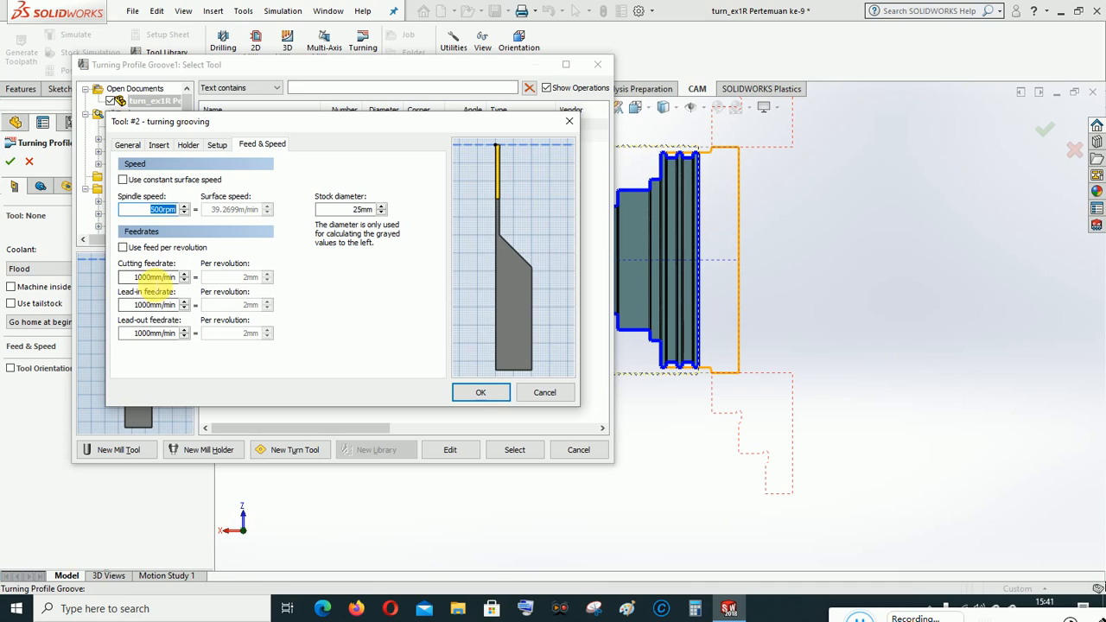
drag(151, 277, 131, 279)
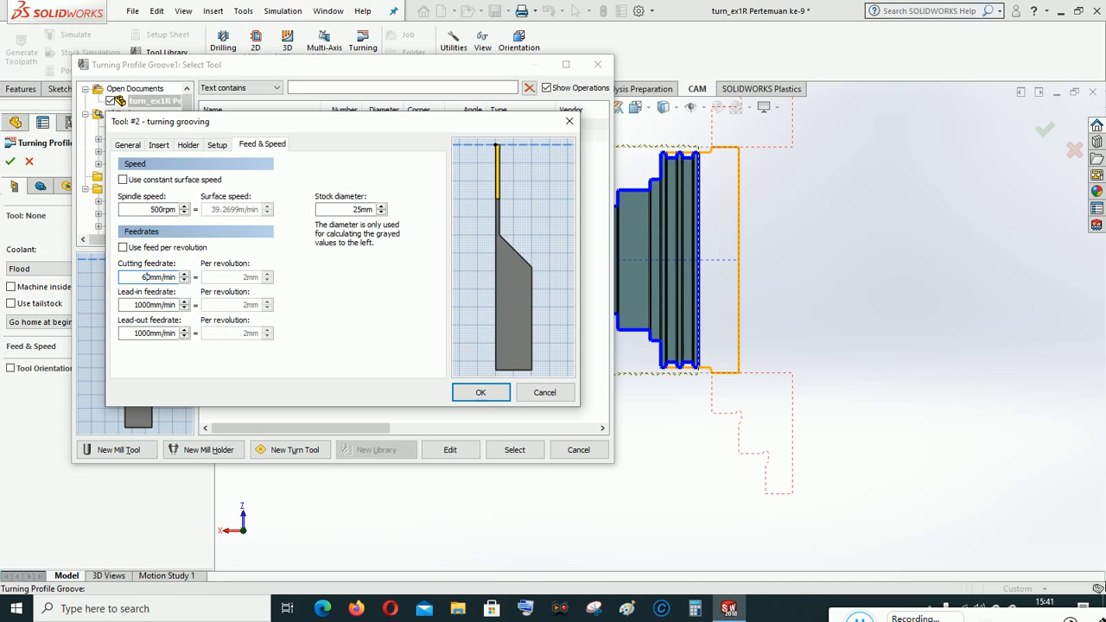
text(60)
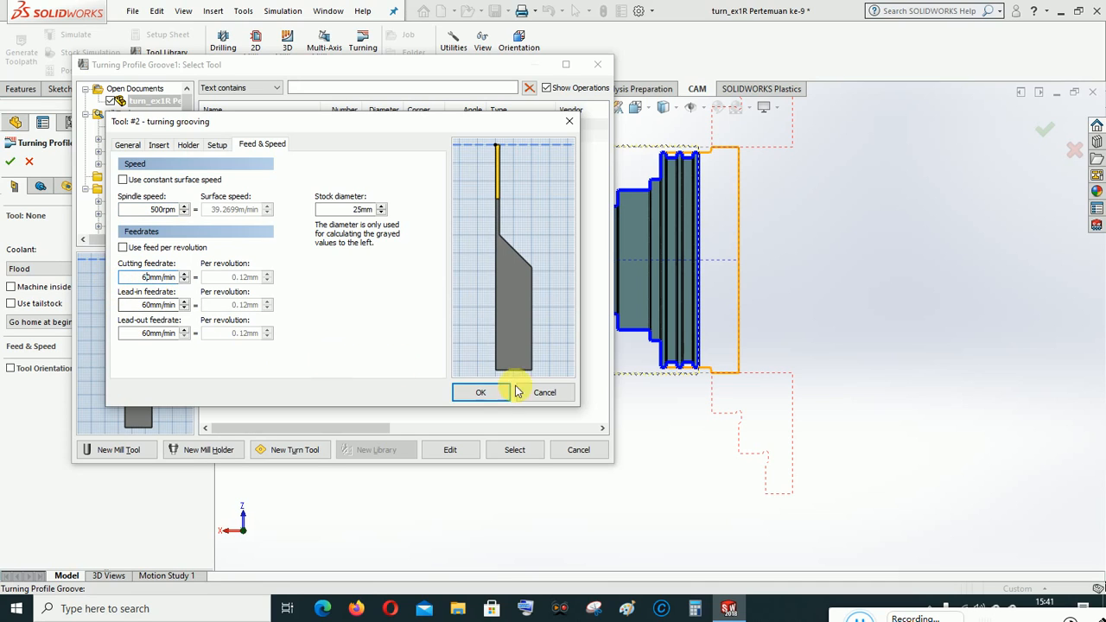
Step: Recheck the insert and holder settings, accept the new turning grooving tool and select it for the groove operation
click(156, 145)
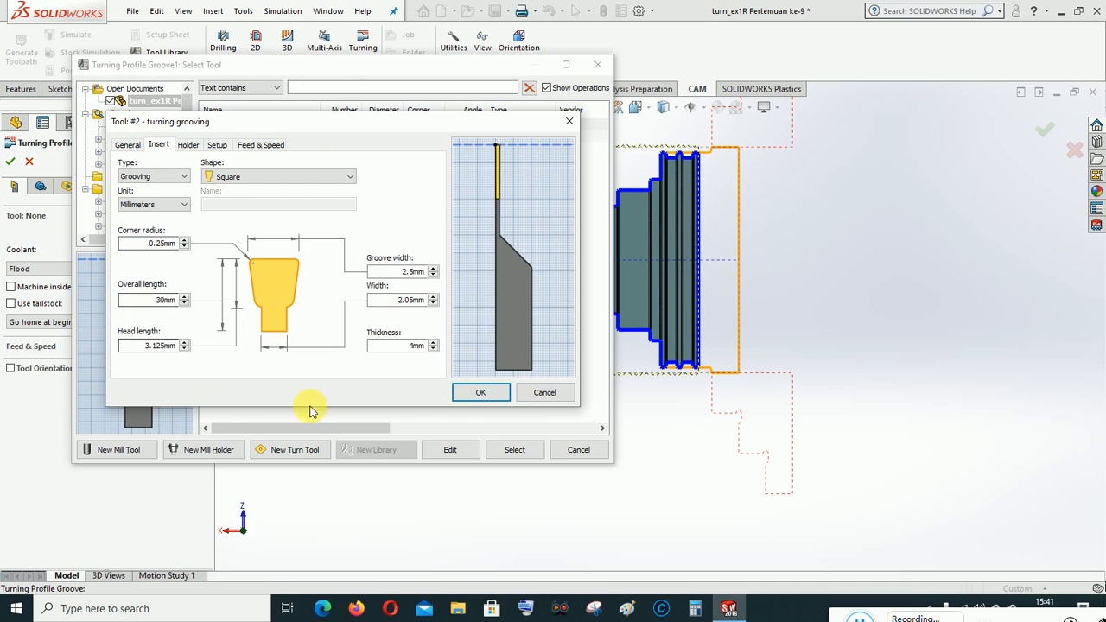
click(187, 146)
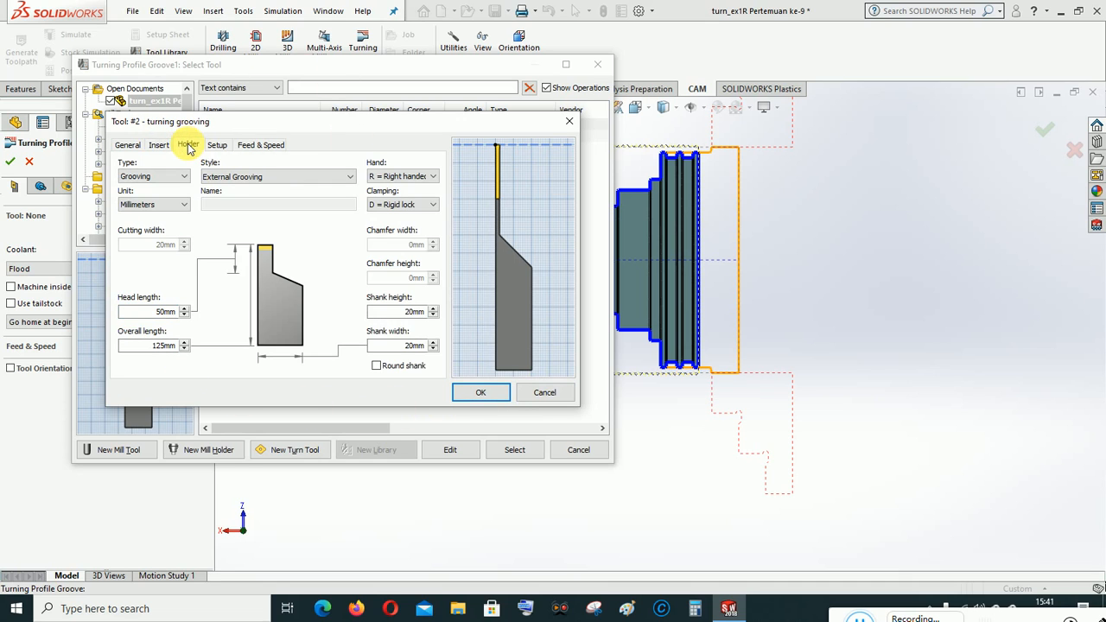
click(158, 144)
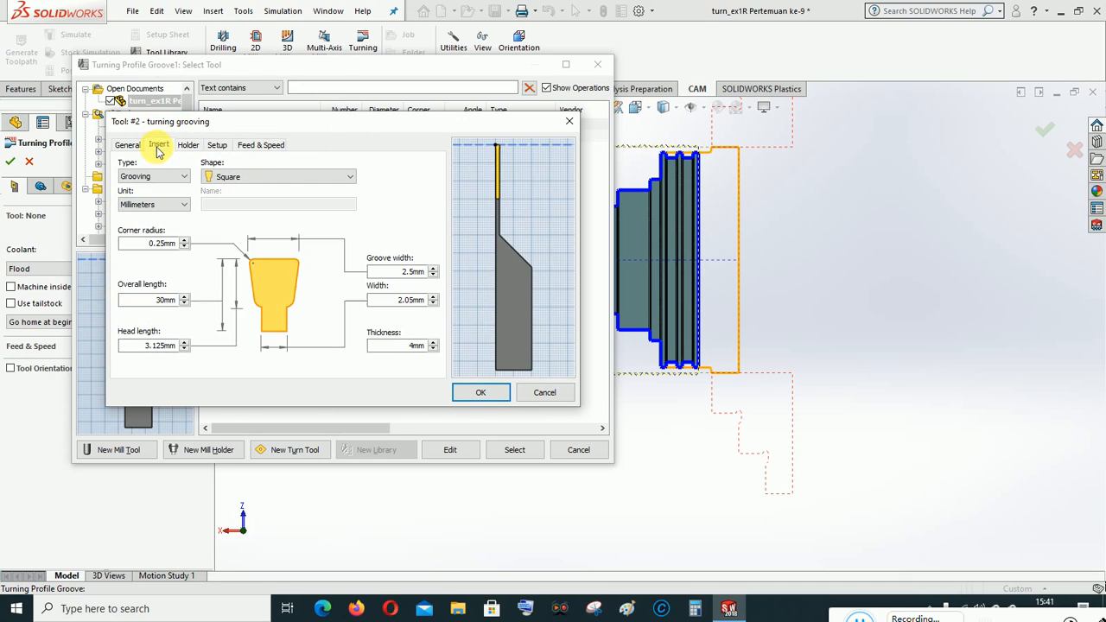
click(481, 392)
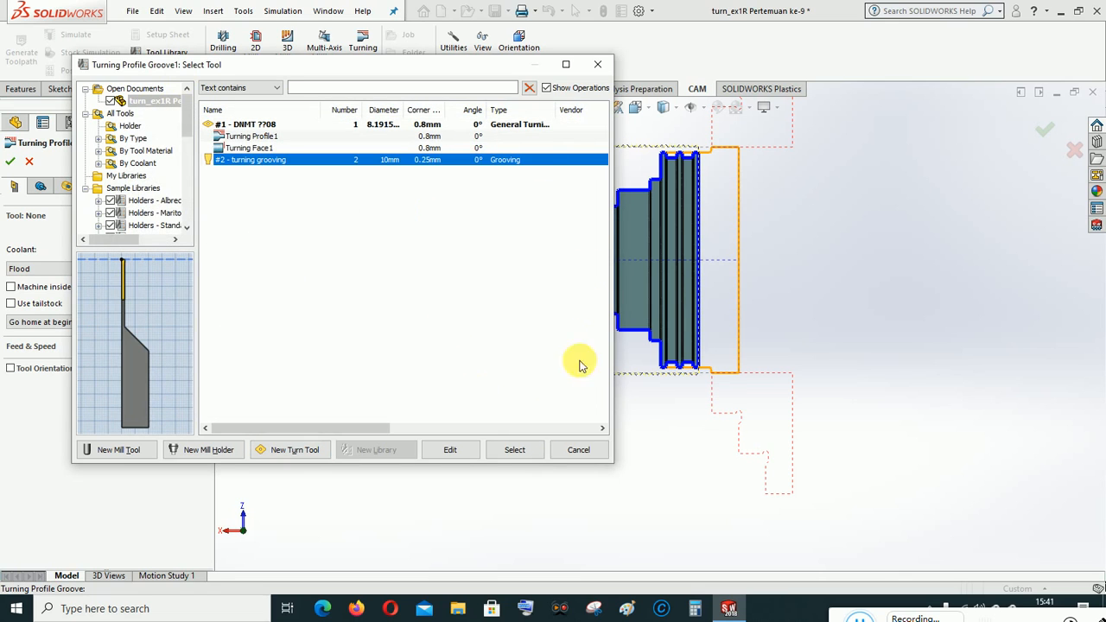
click(514, 450)
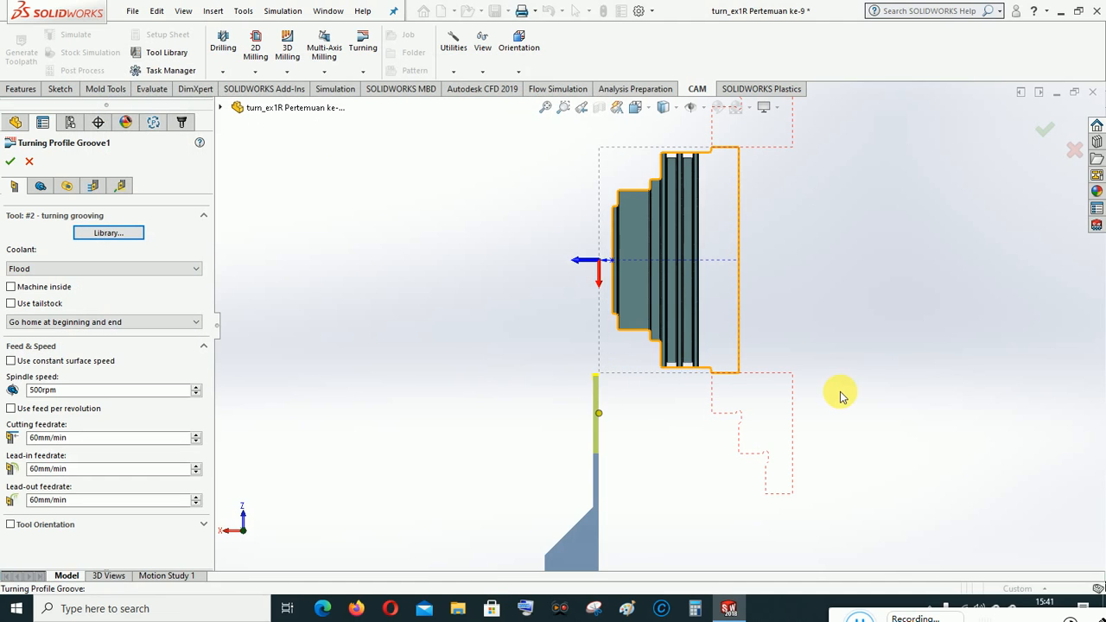
Step: Enable rest machining for the Turning Profile Groove operation and check its radii heights
click(40, 186)
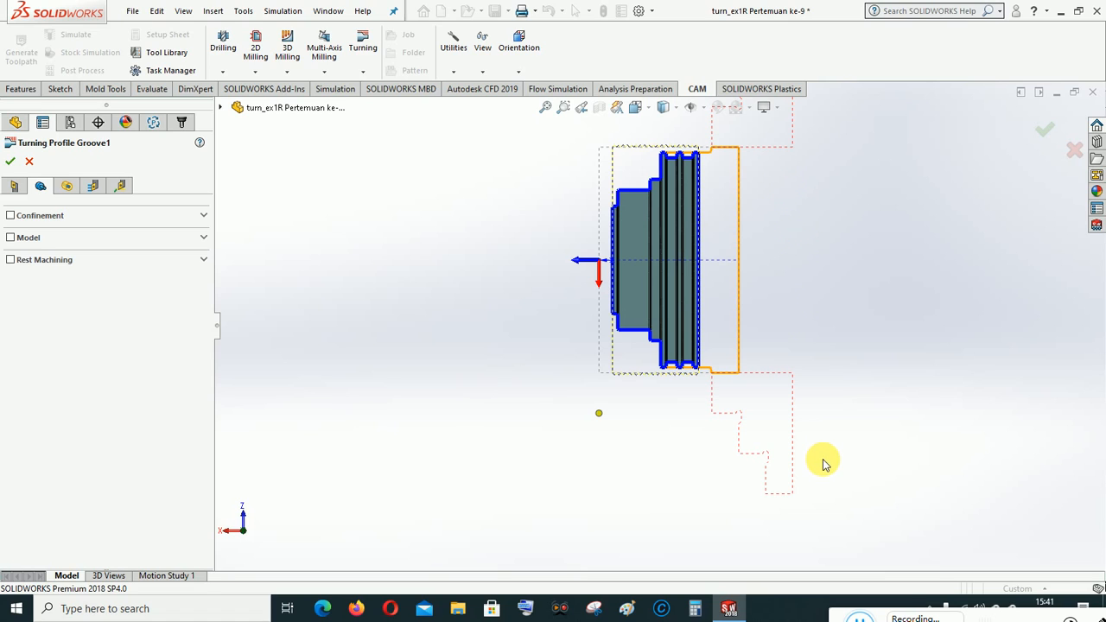
click(10, 259)
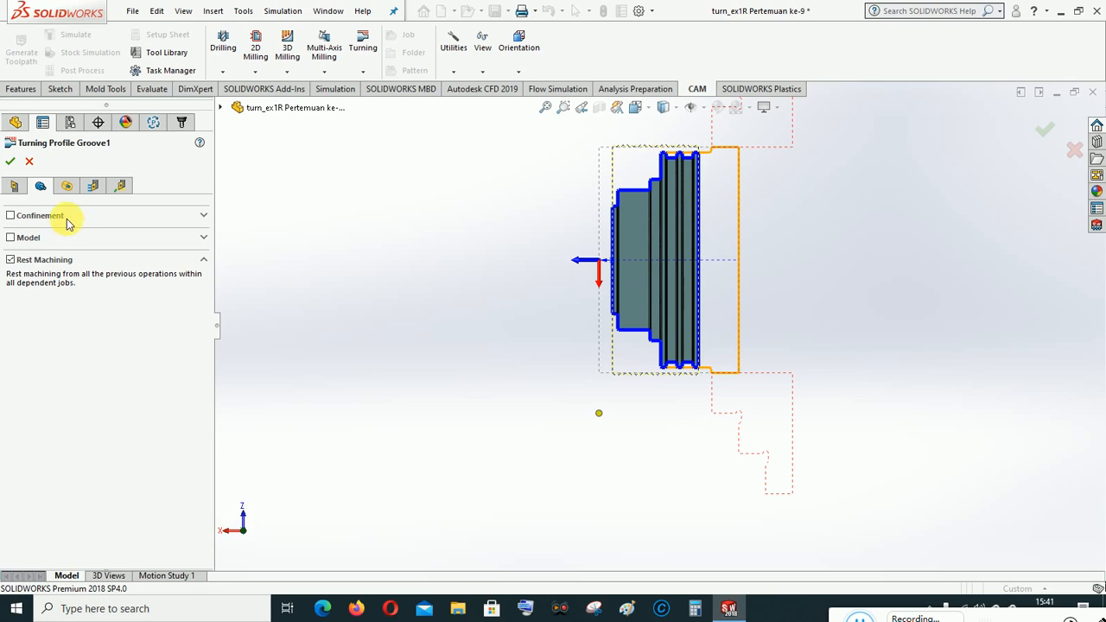
click(68, 185)
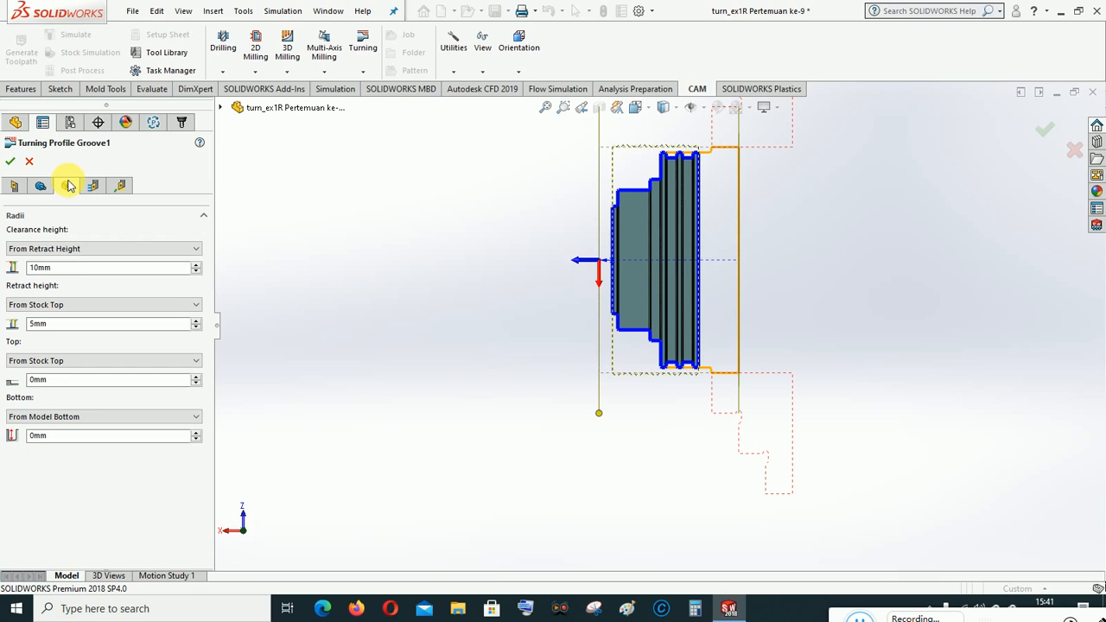
Step: Set the roughing passes' maximum grooving stepover to 2 mm and the backoff distance to 0.5 mm
click(93, 186)
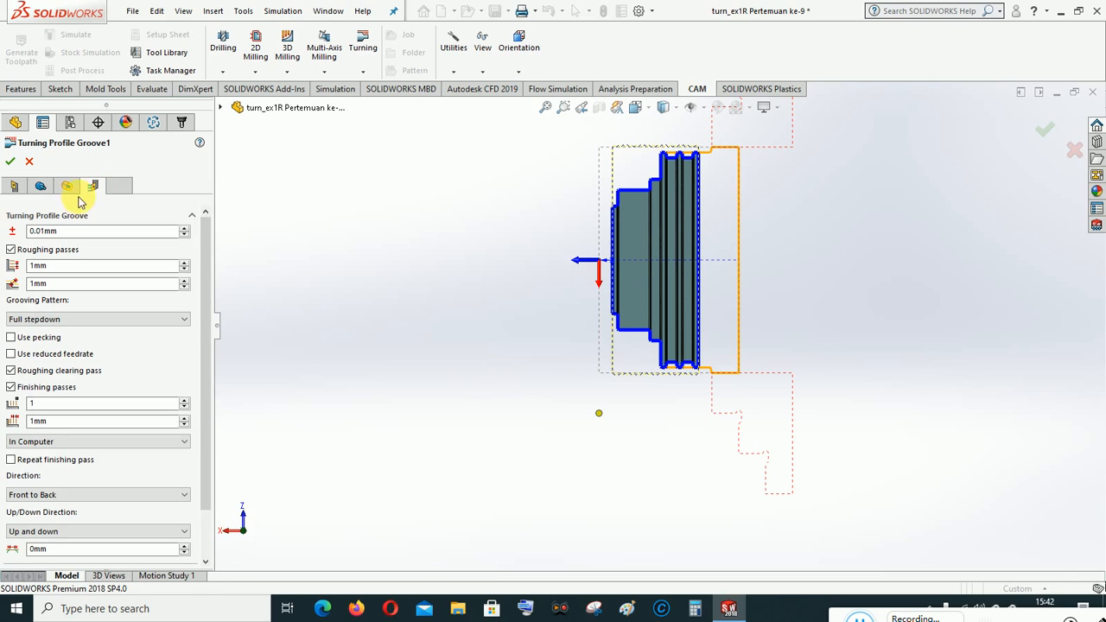
click(11, 249)
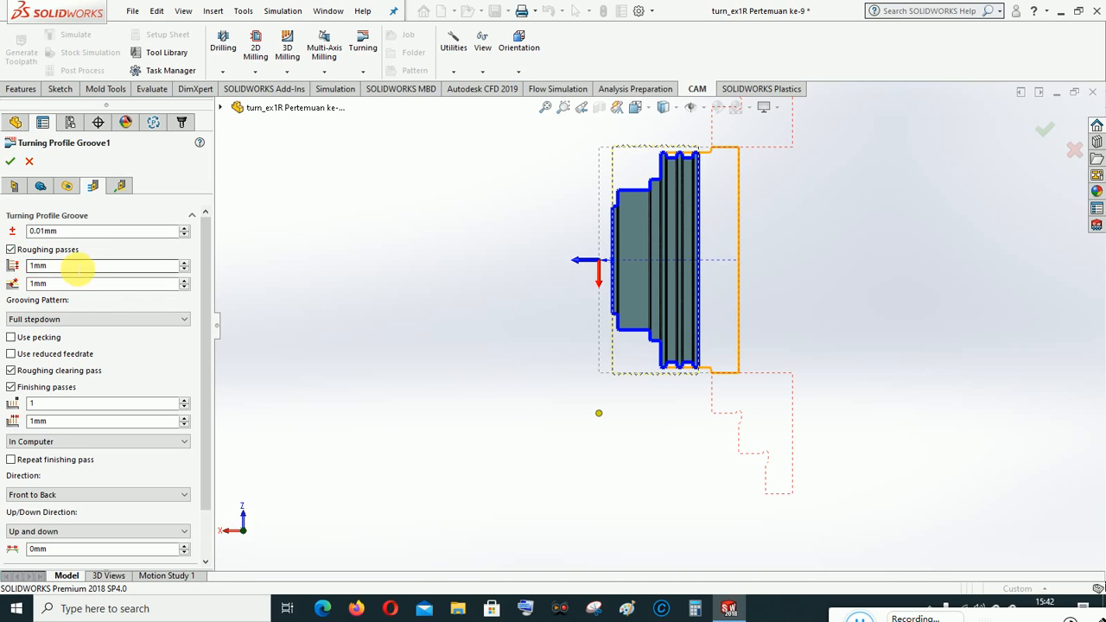
mouse_move(78, 270)
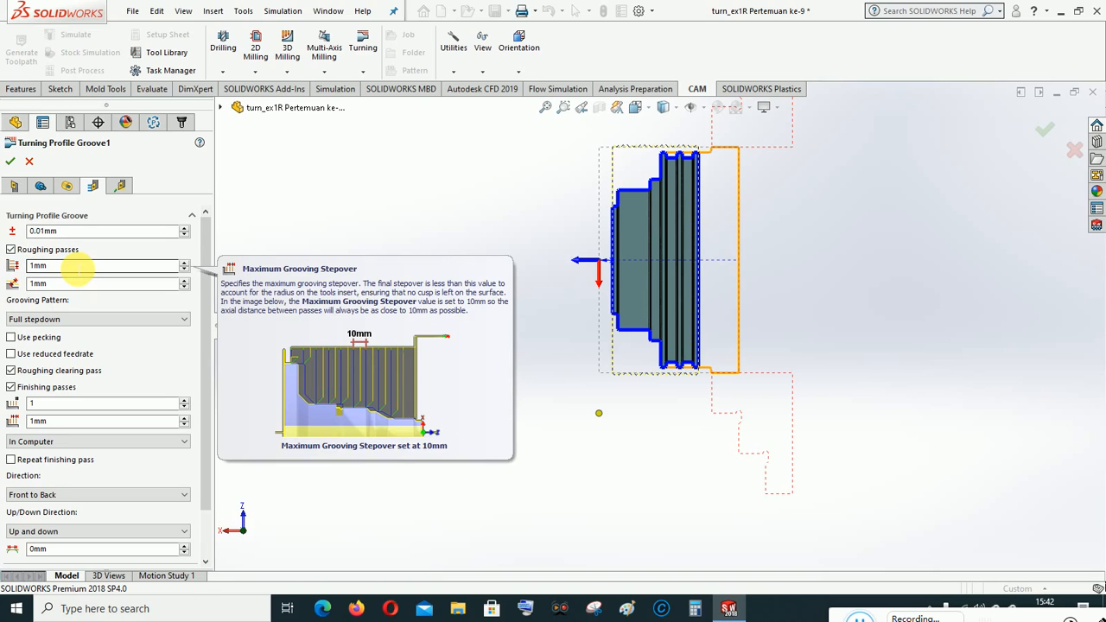
click(186, 264)
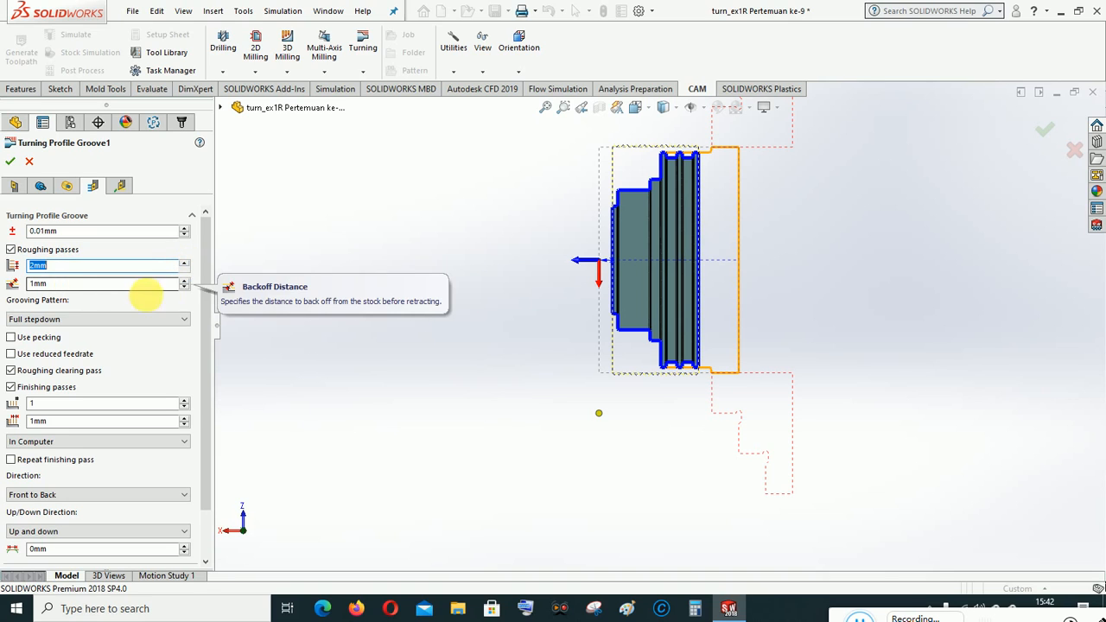
click(185, 287)
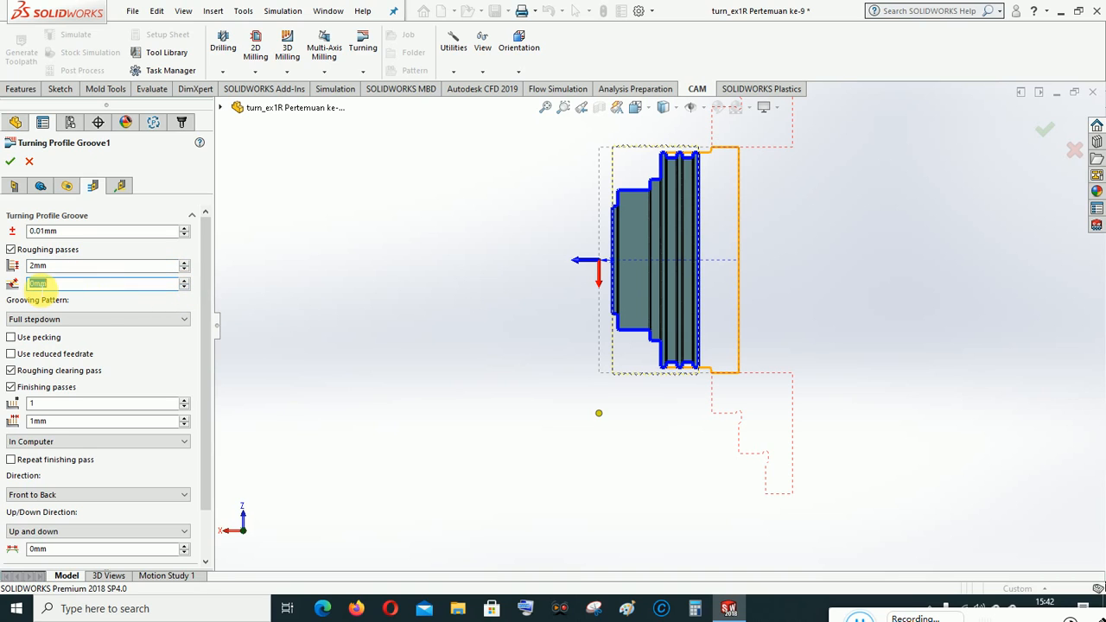
click(38, 283)
text(.5)
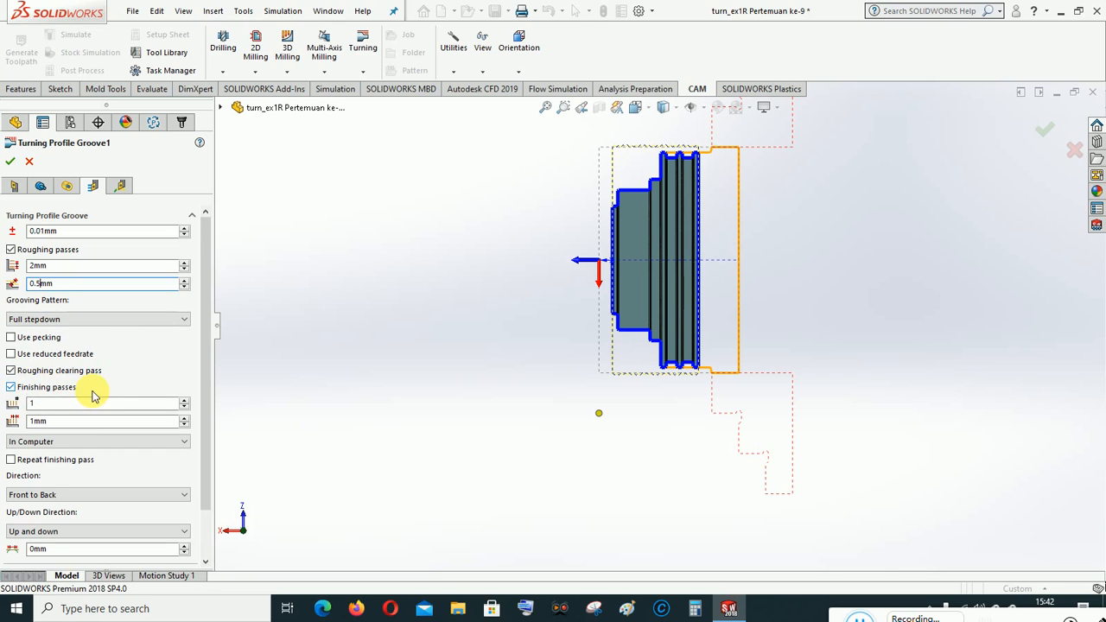
Step: Set the finishing pass stepover to 0.2 mm, review the remaining pass and linking settings, and generate the groove toolpath
mouse_move(87, 411)
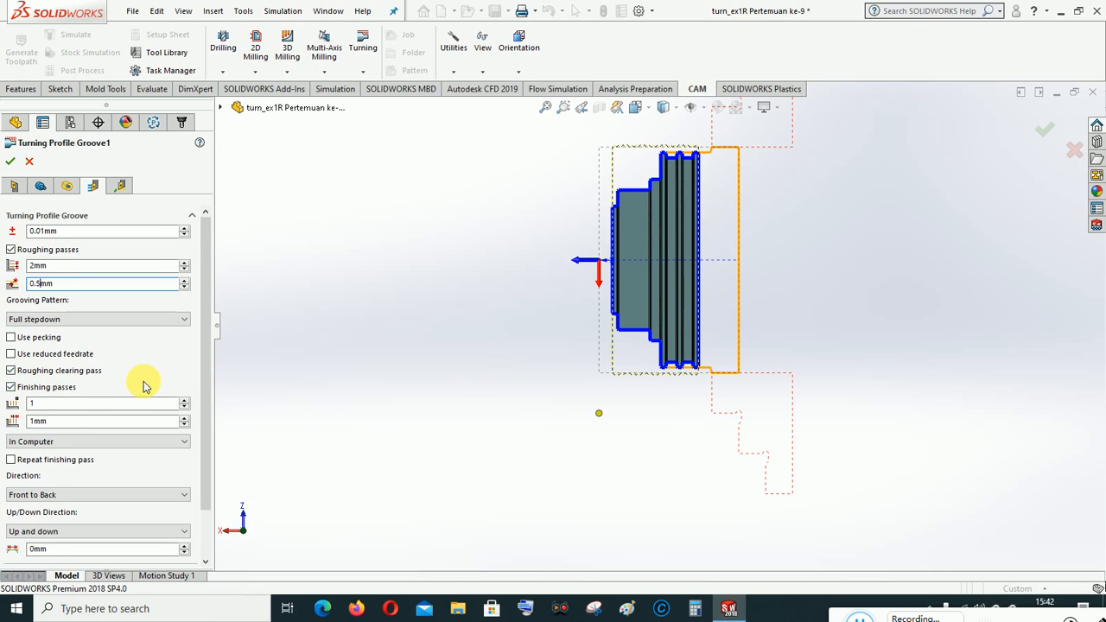
click(184, 426)
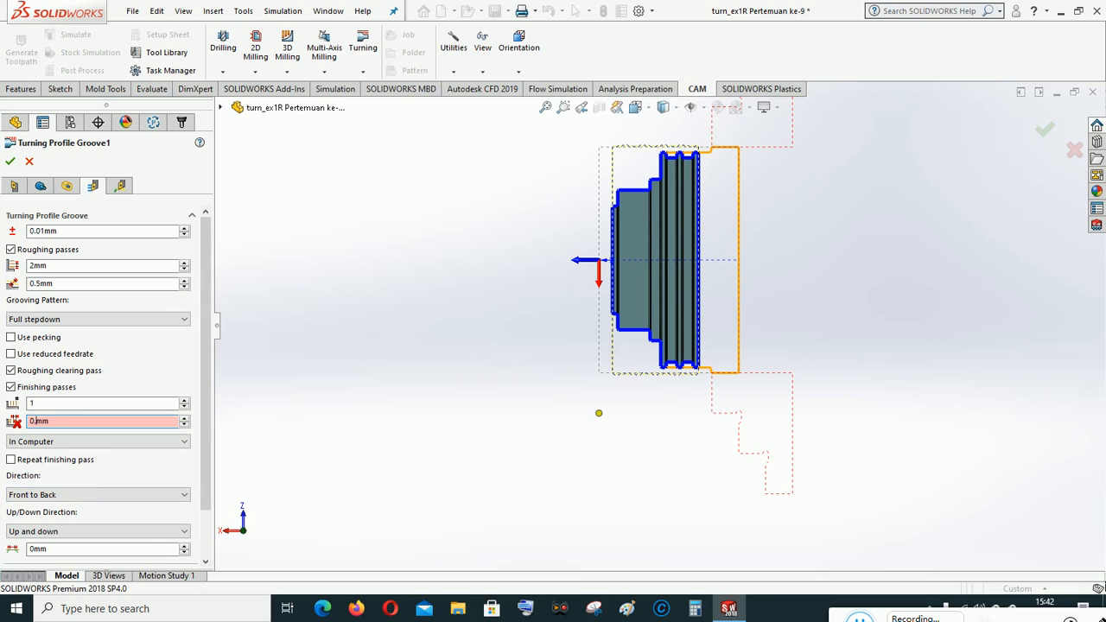
text(.2)
drag(204, 344, 202, 432)
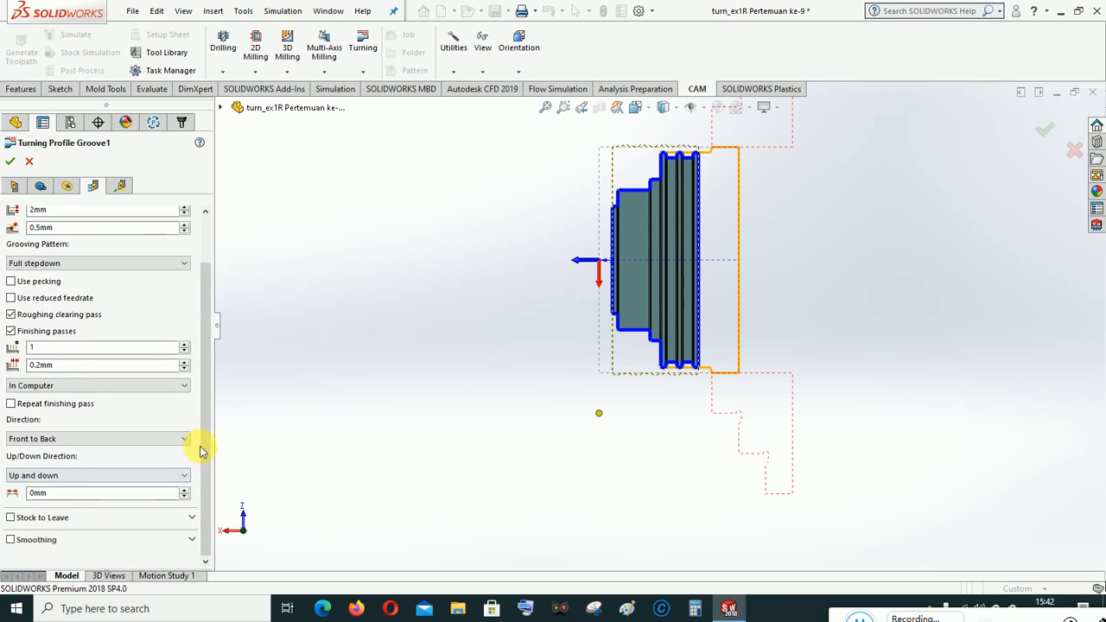
drag(198, 440, 229, 190)
click(128, 185)
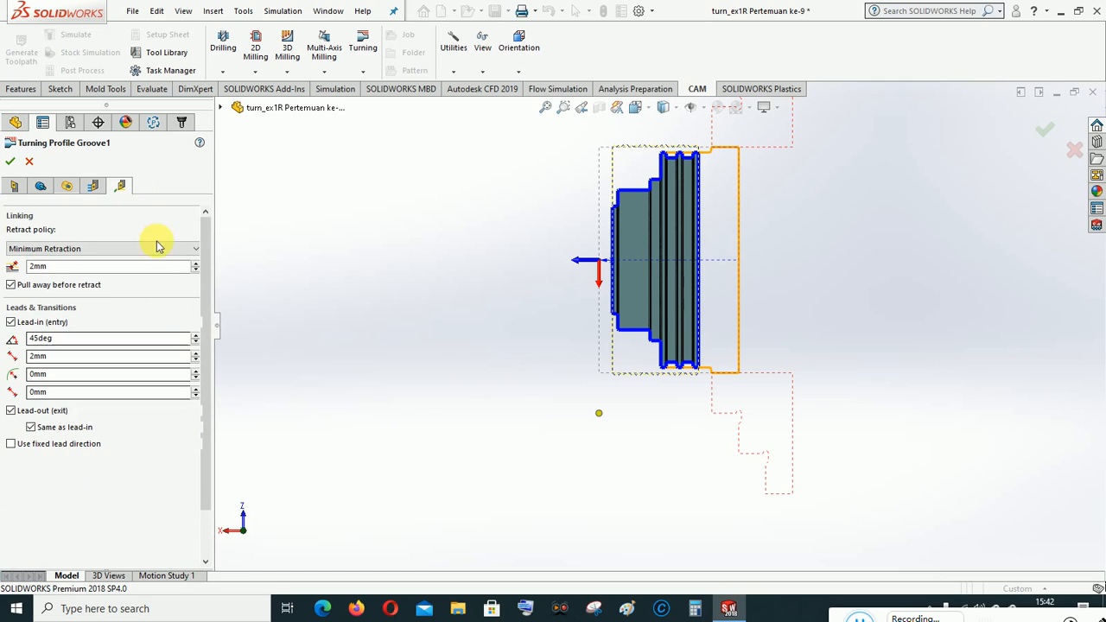
click(10, 161)
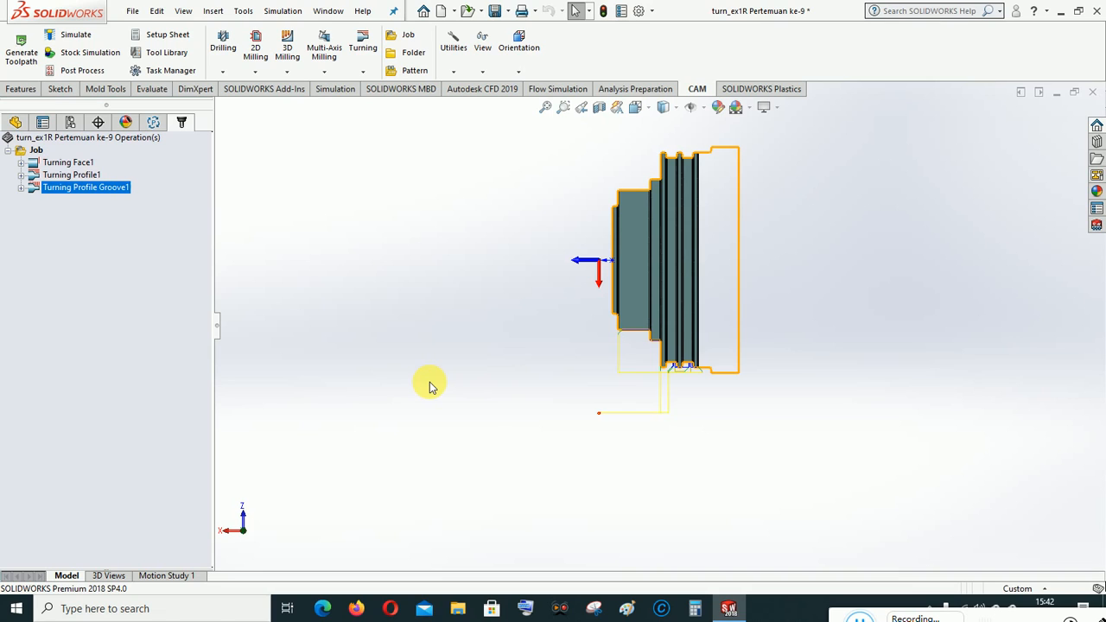
Step: Inspect the groove toolpath, run the stock simulation of all the job's operations, and close the event report and simulation
scroll(699, 421, down, 5)
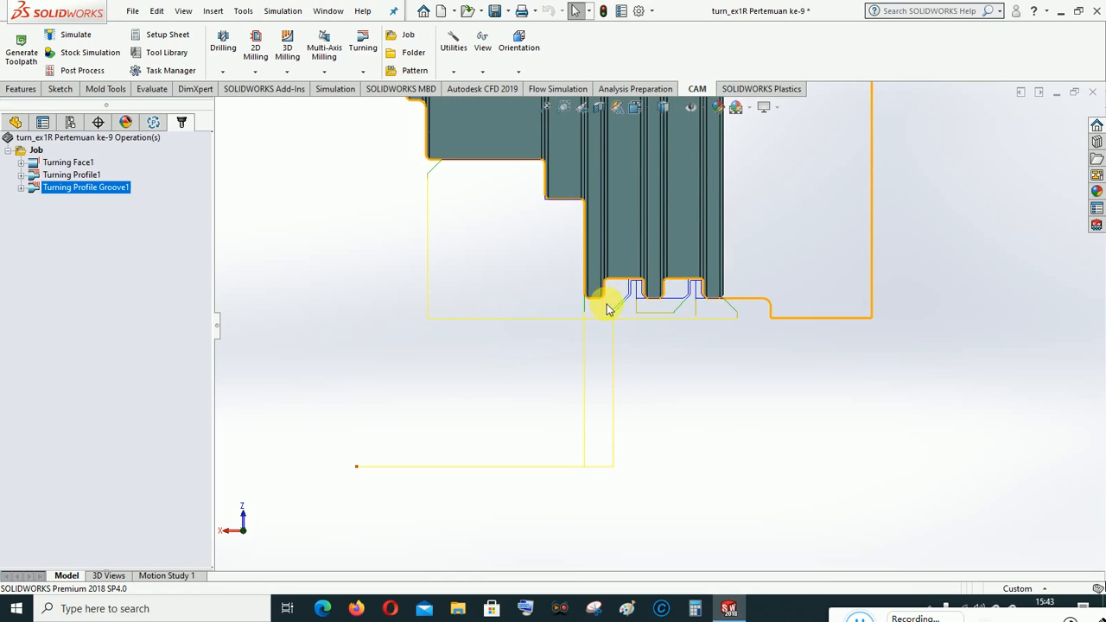
scroll(774, 458, up, 3)
scroll(775, 458, up, 4)
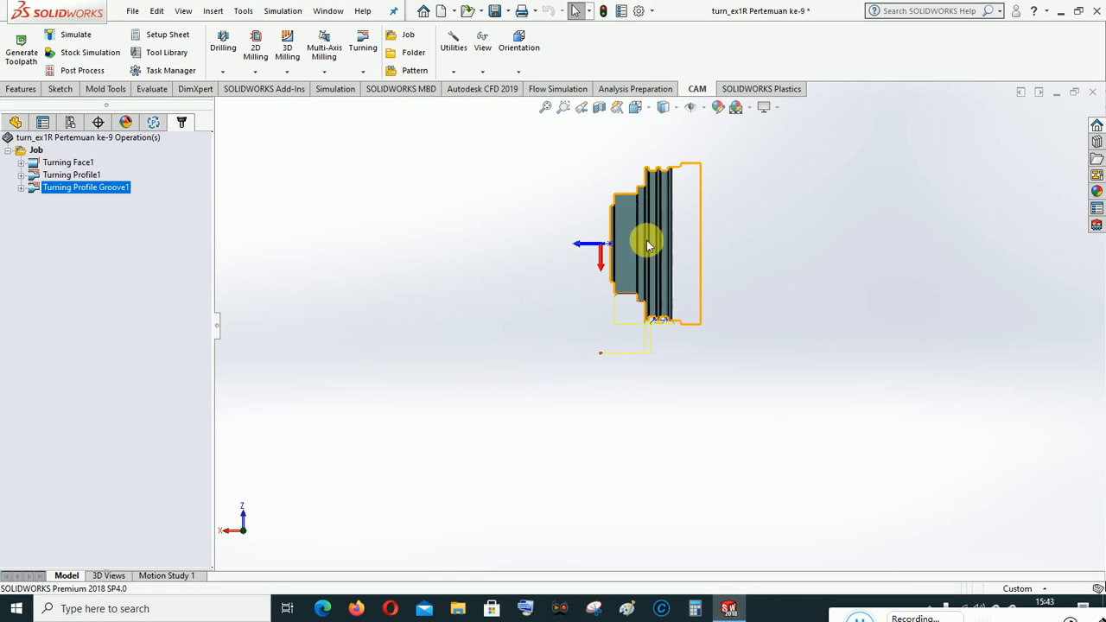
scroll(596, 220, down, 1)
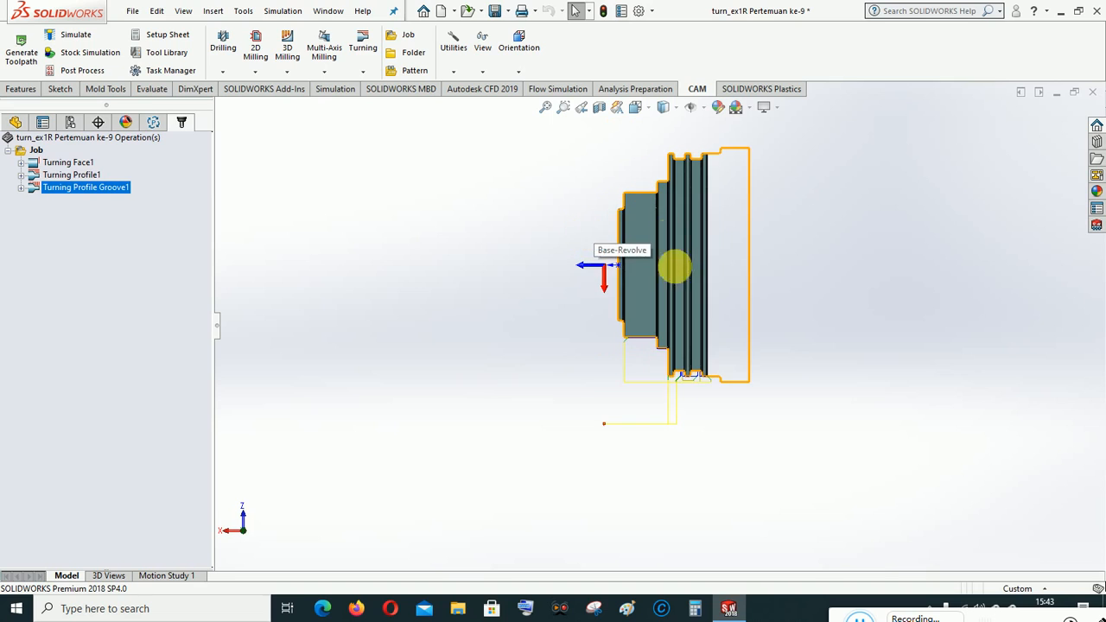
right_click(38, 151)
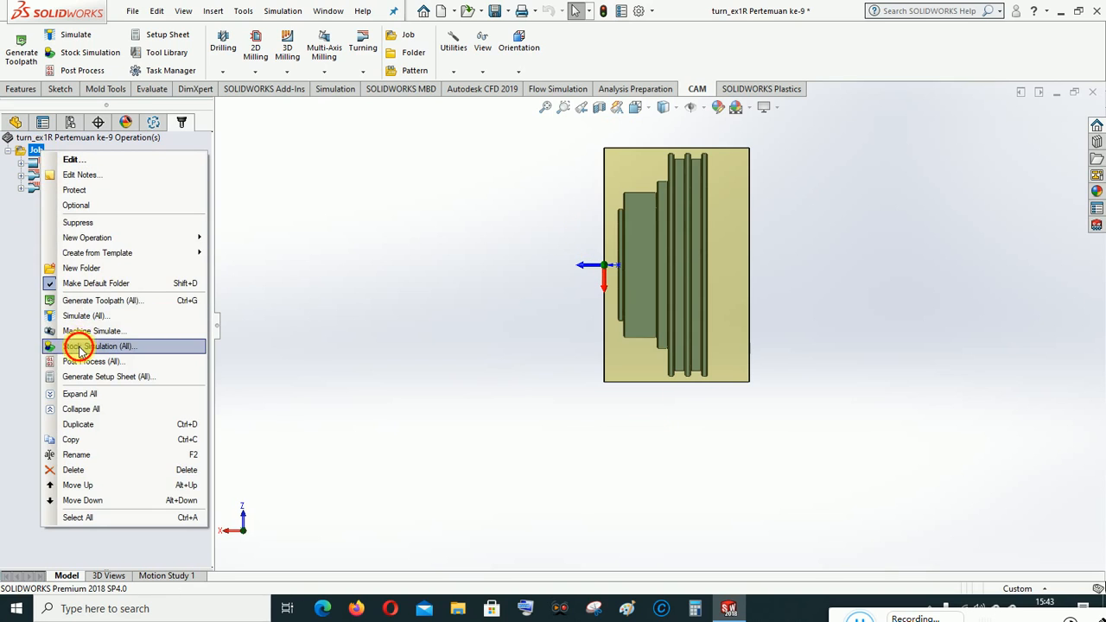
click(79, 347)
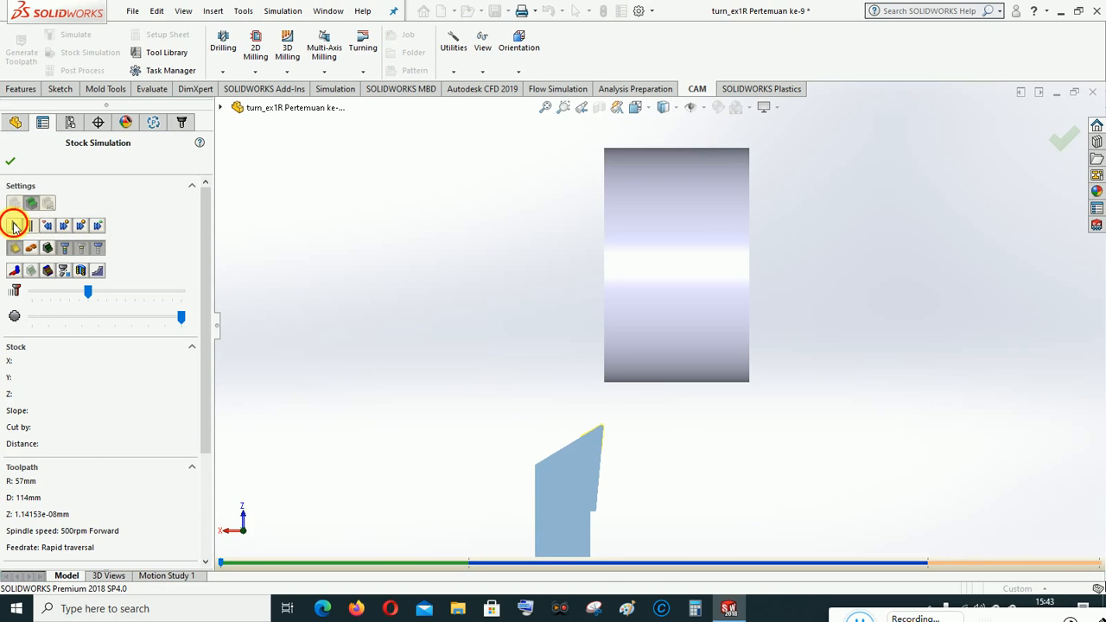
click(14, 225)
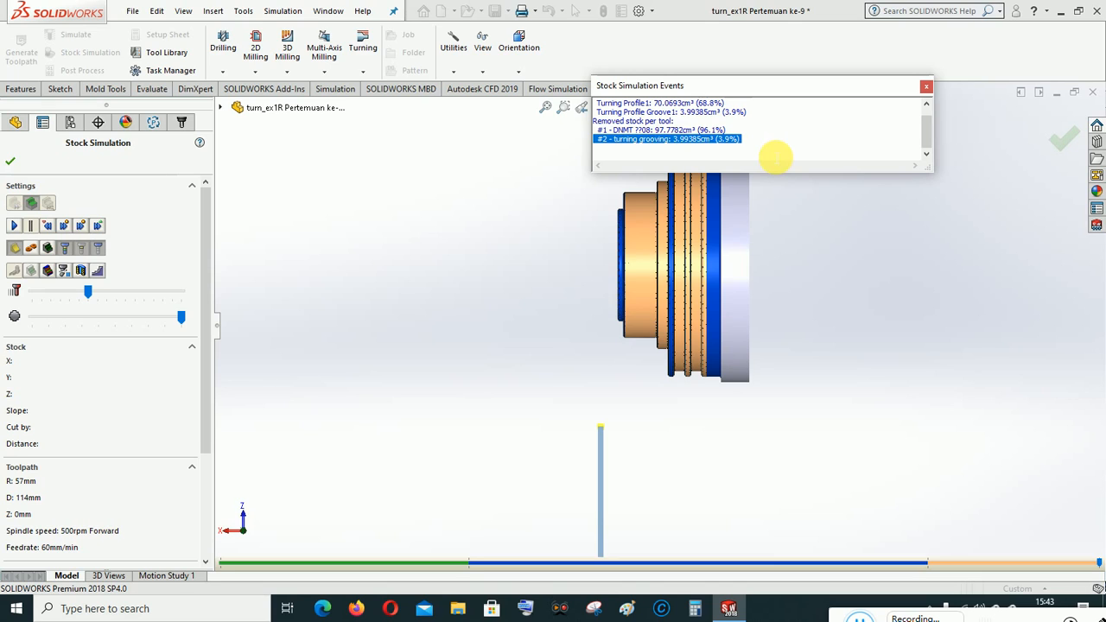
click(926, 89)
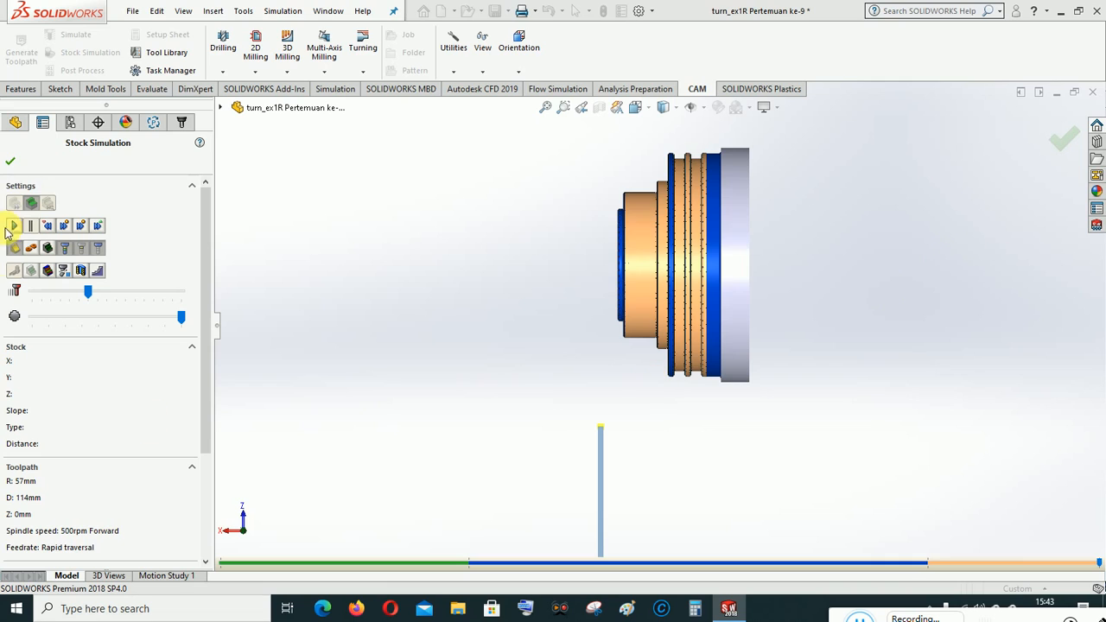
click(13, 162)
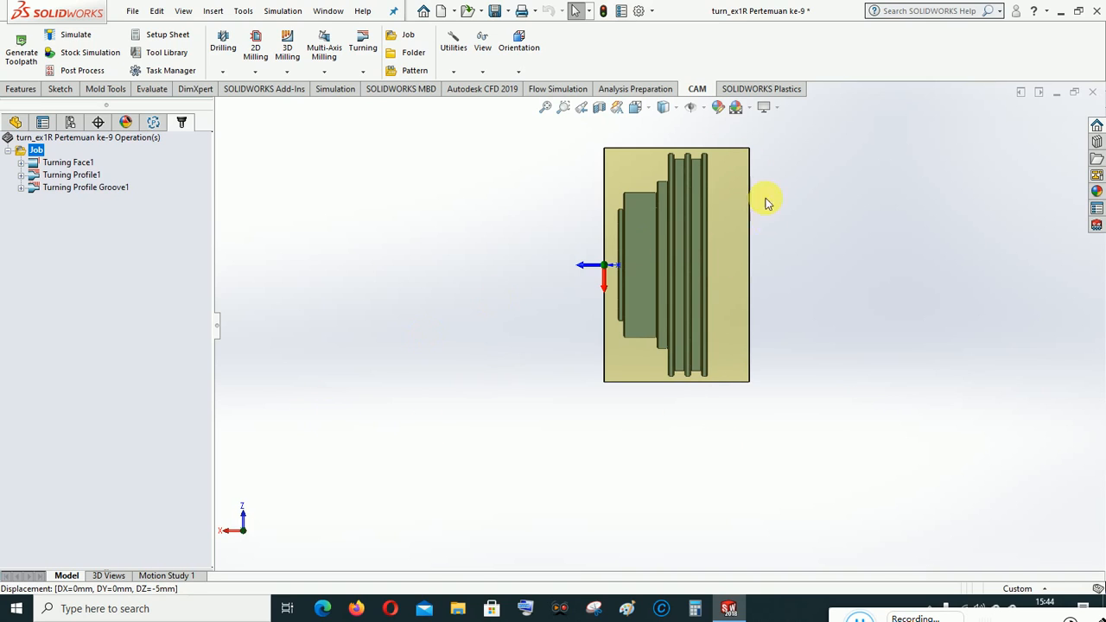
Step: Add a Turning Part operation using tool #2 turning grooving, review its geometry, radii, pass and linking settings, and generate the toolpath
click(364, 74)
click(391, 170)
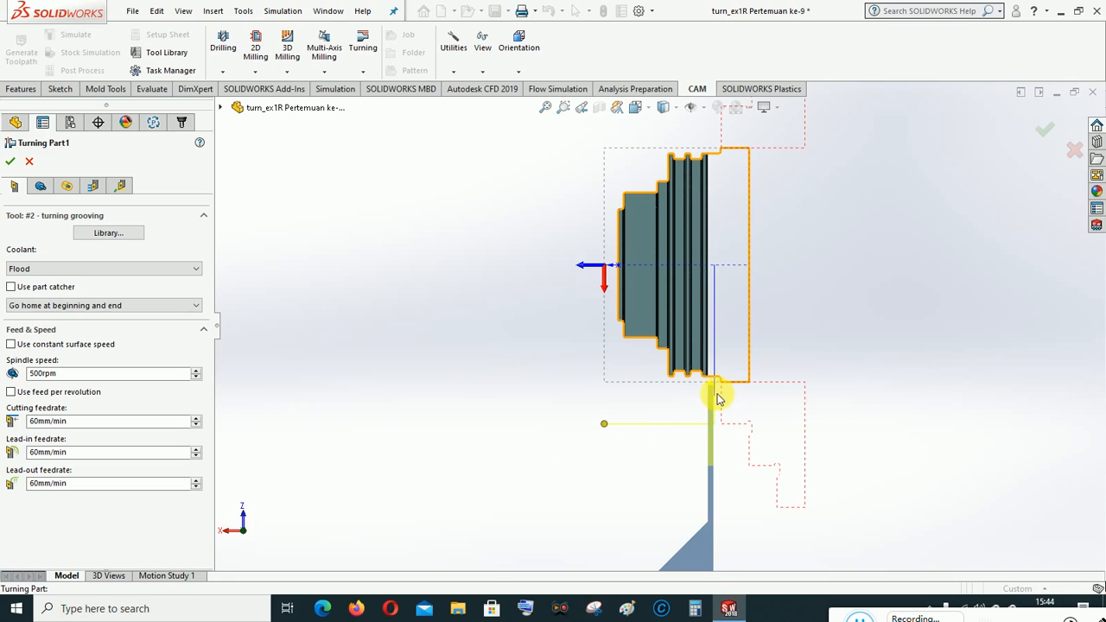
click(42, 187)
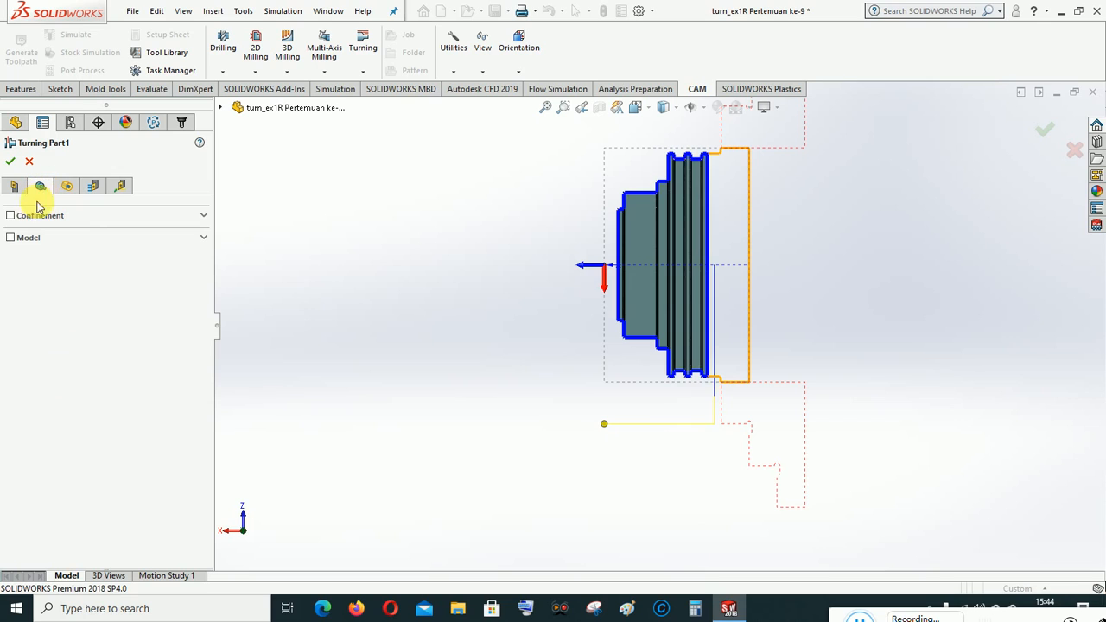
click(68, 186)
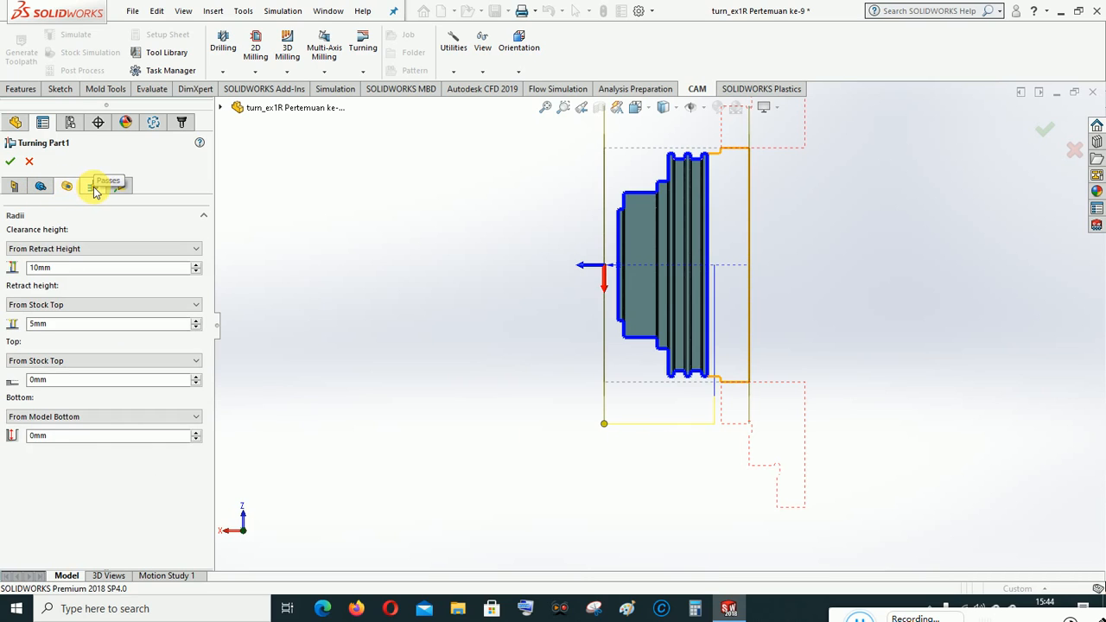
click(94, 187)
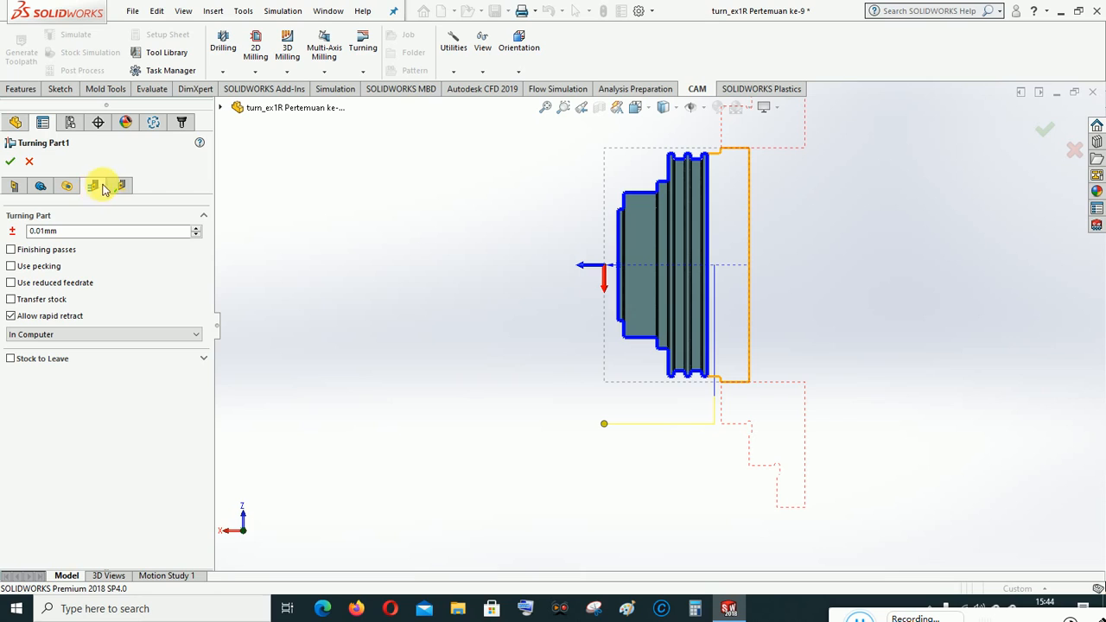
click(121, 187)
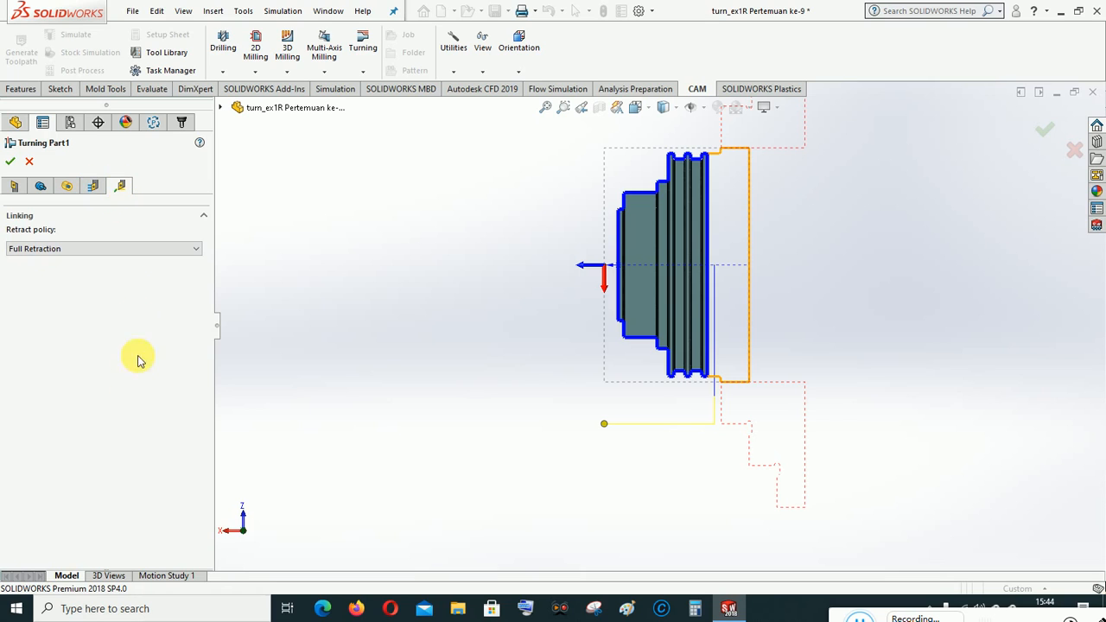
click(10, 162)
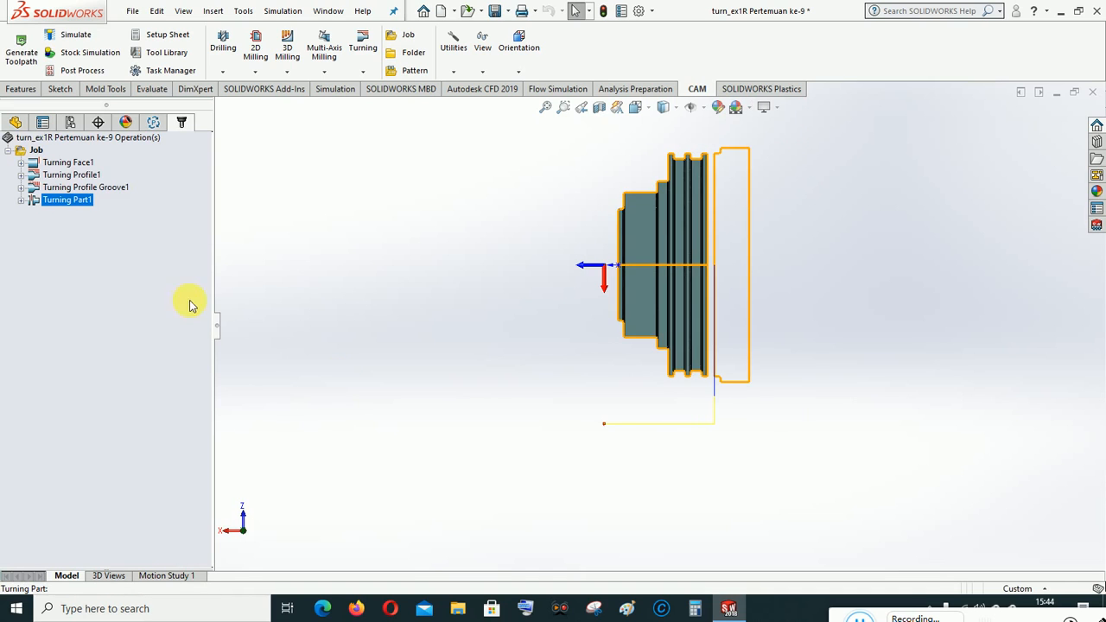
Step: Run the stock simulation of the whole job including the Turning Part operation, and close the event report
click(36, 152)
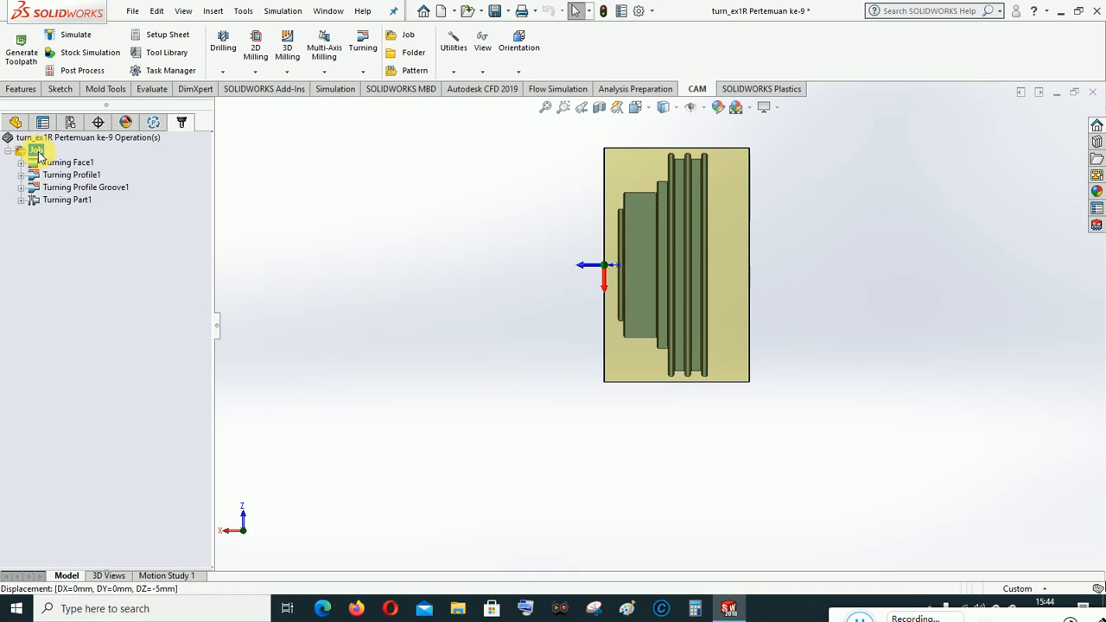
right_click(36, 152)
click(84, 348)
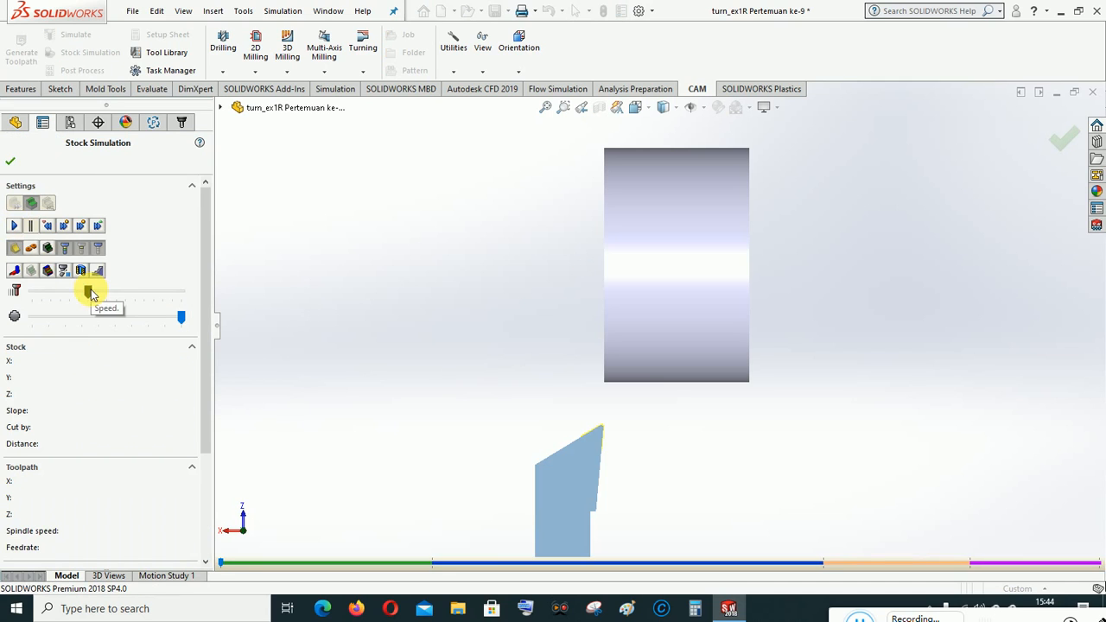
click(15, 226)
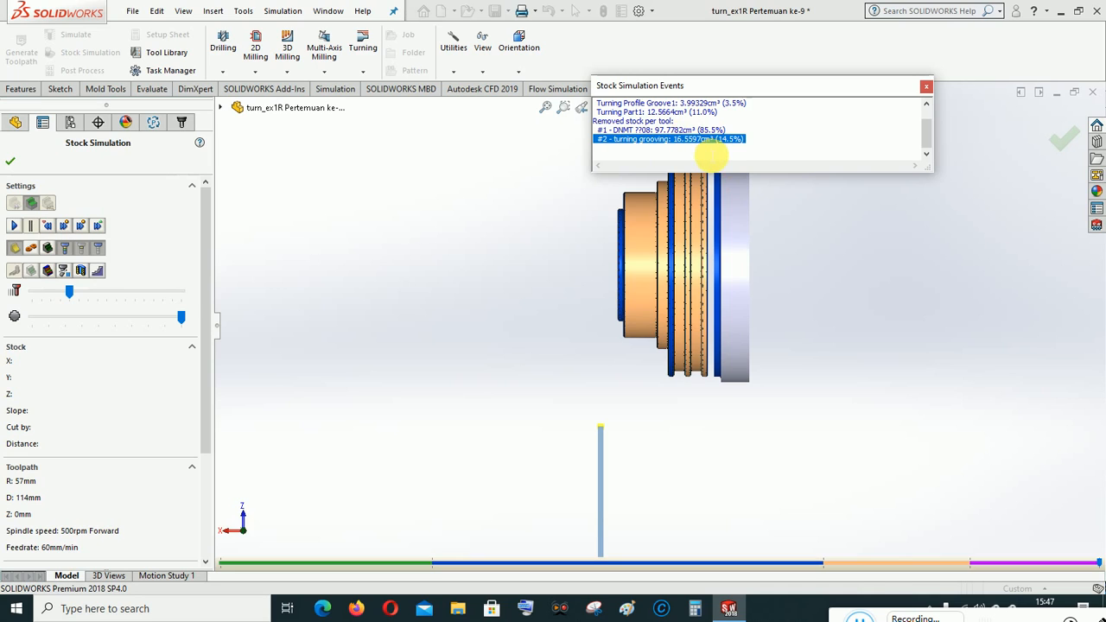
click(925, 87)
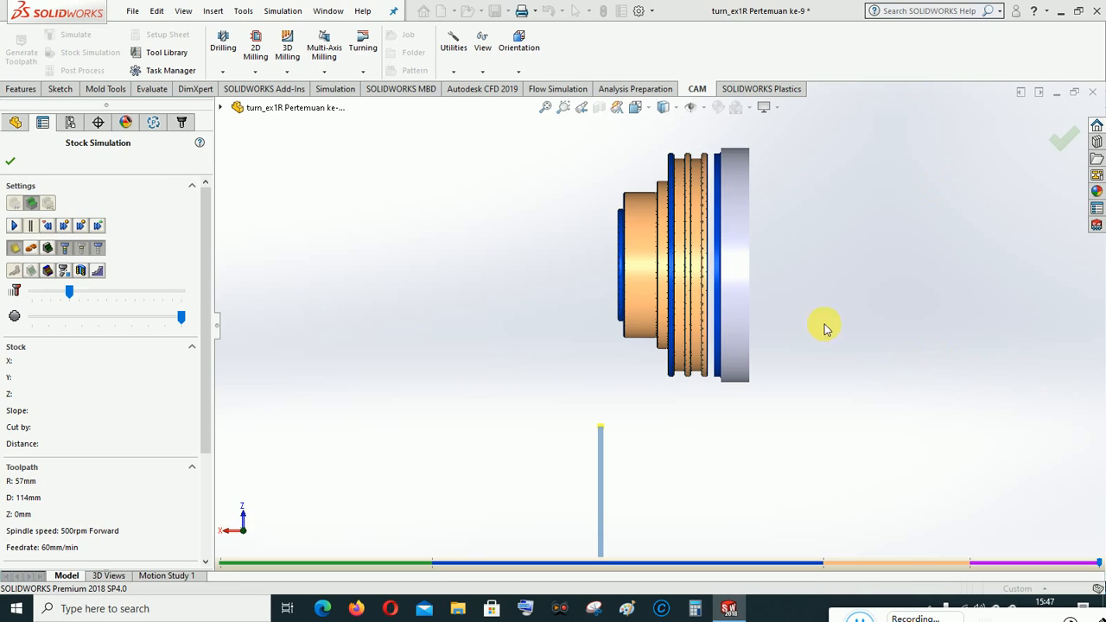
Step: Examine the simulated turned part and grooving tool from several standard orientations, finishing with an angled view of the faced end
click(635, 107)
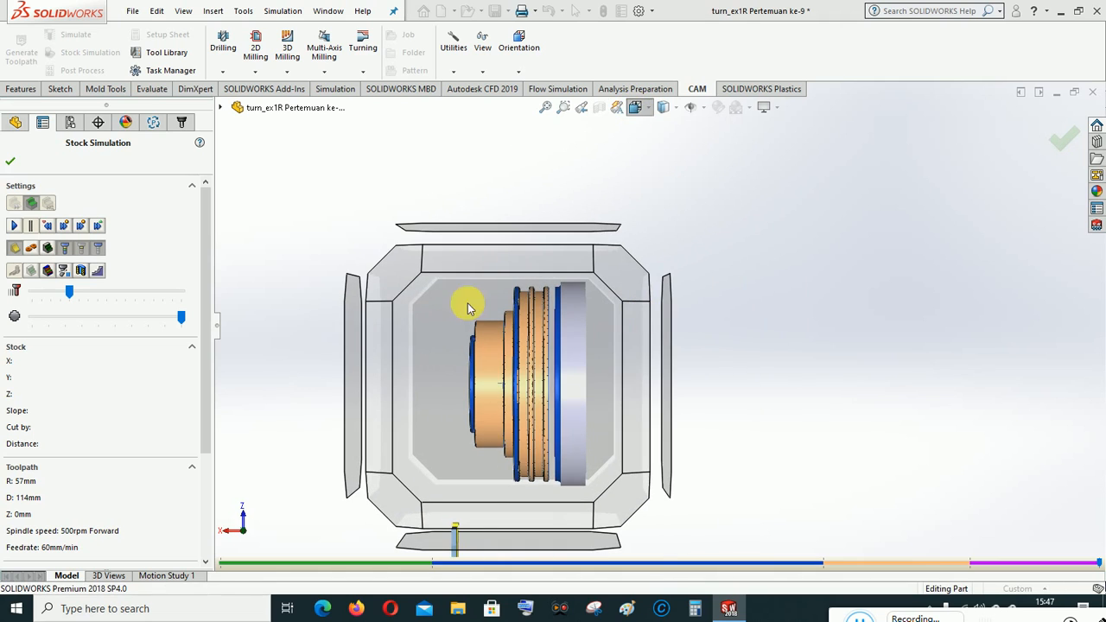
click(397, 270)
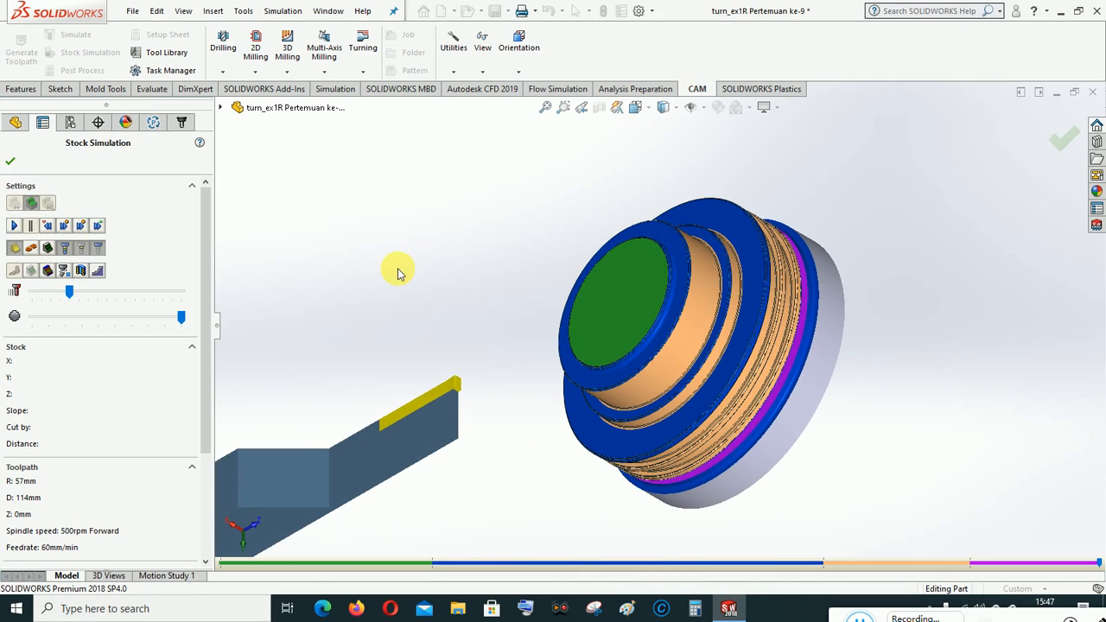
click(635, 107)
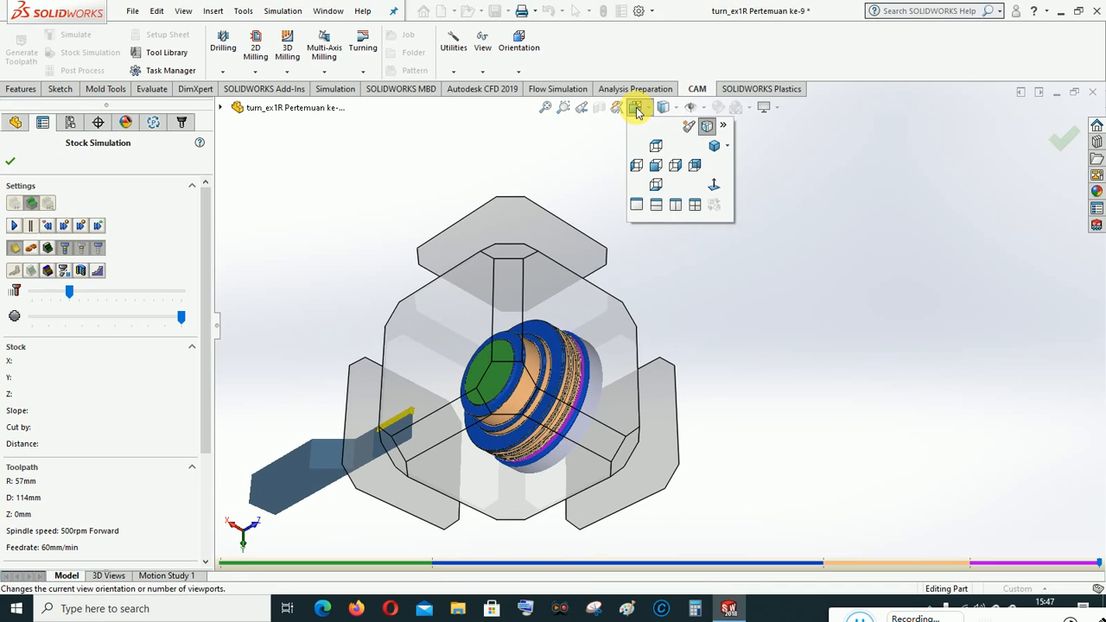
click(864, 271)
click(635, 107)
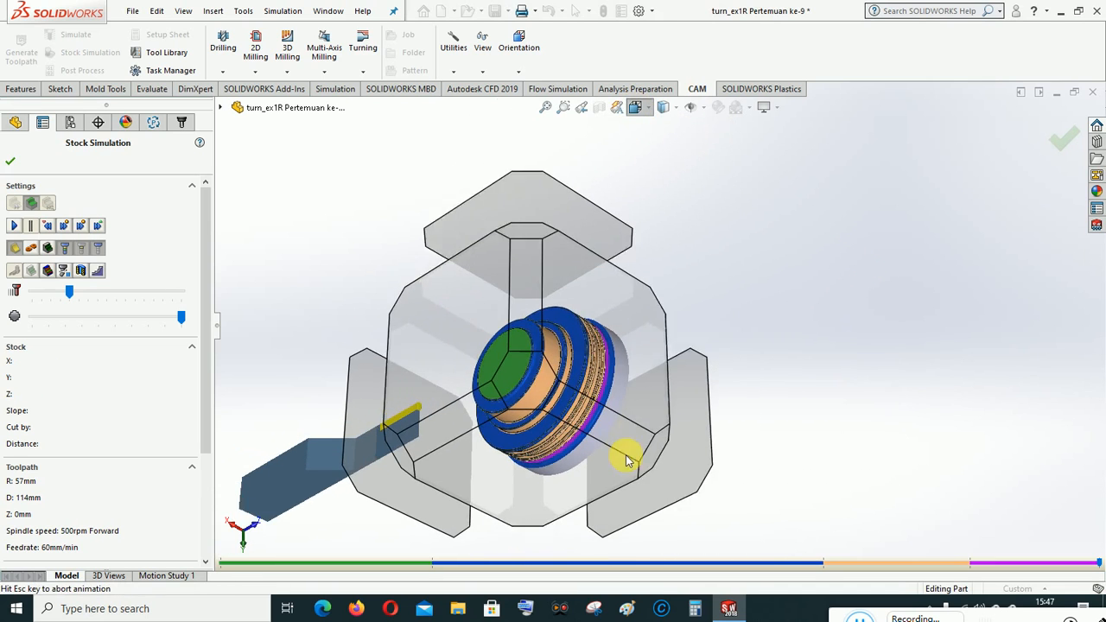
click(622, 395)
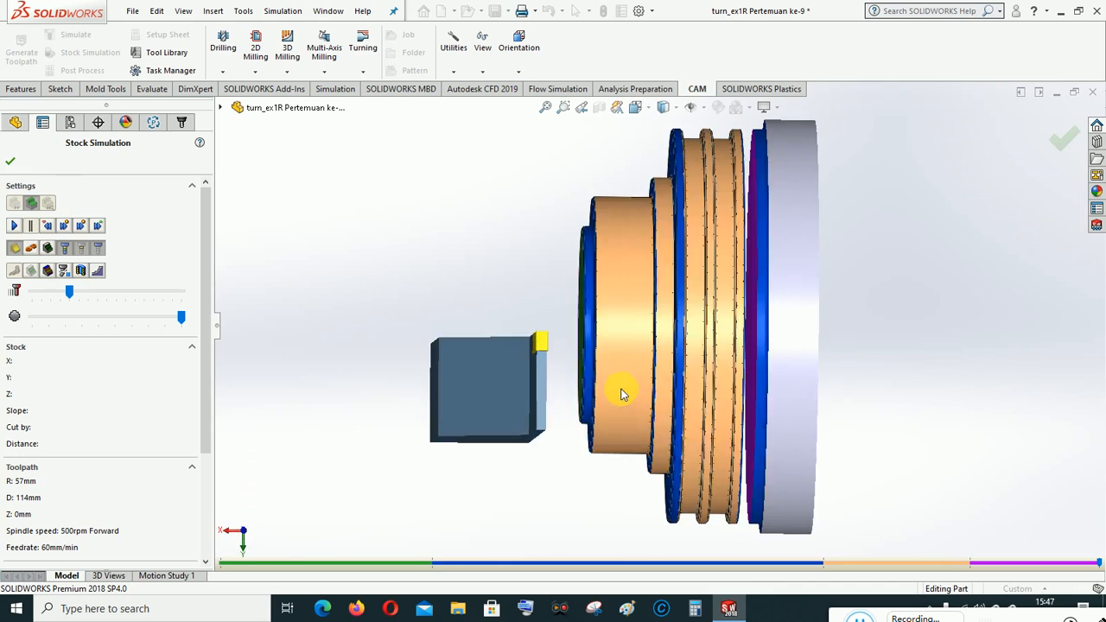
click(636, 107)
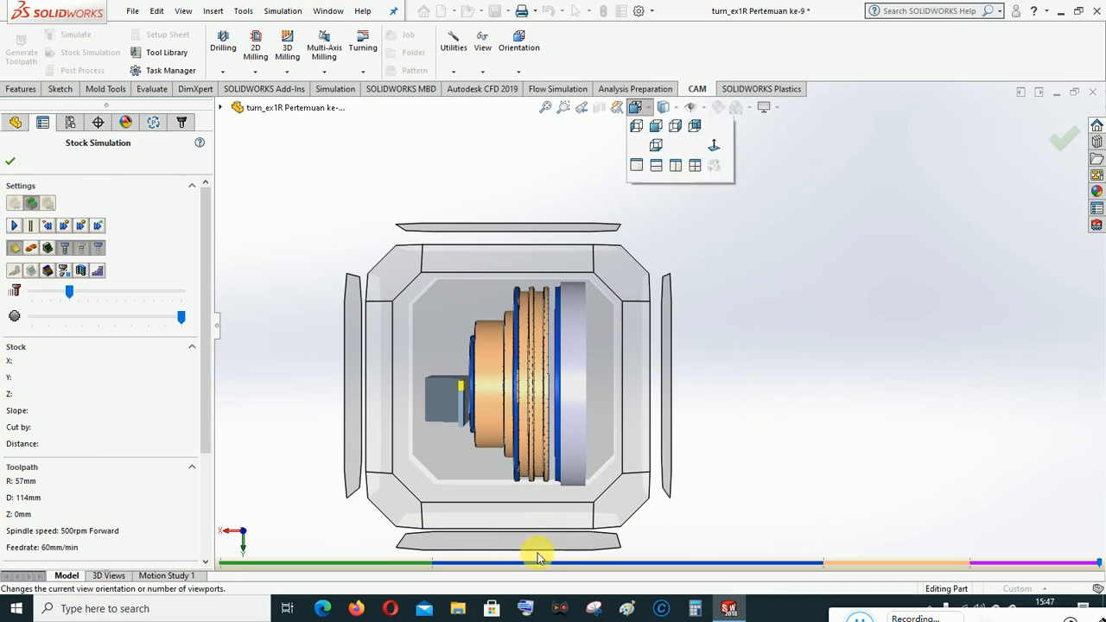
click(510, 525)
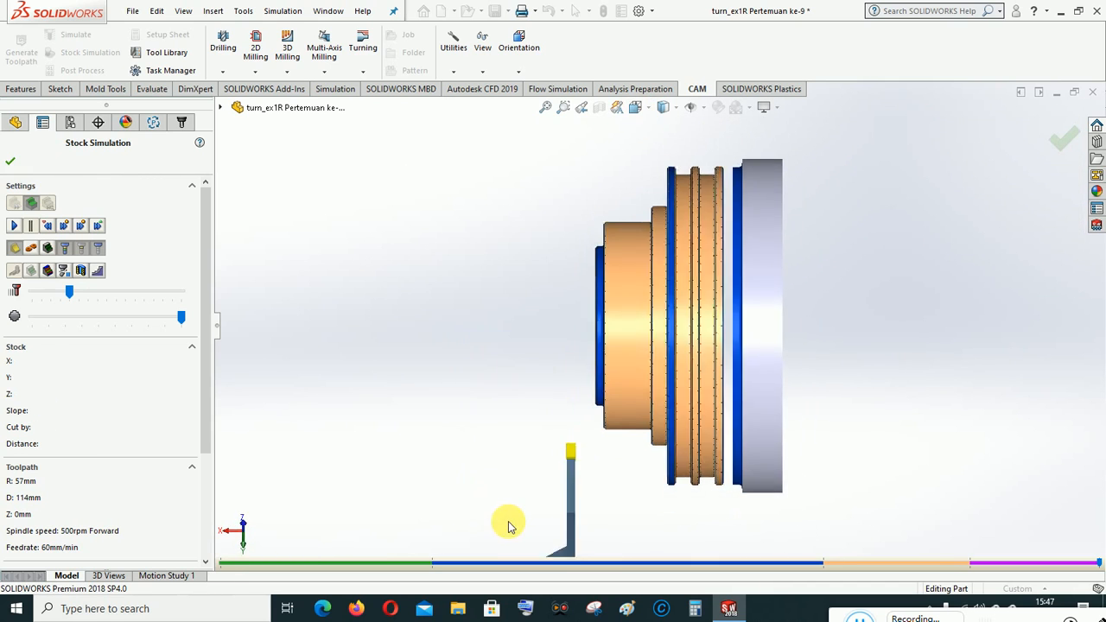
click(635, 107)
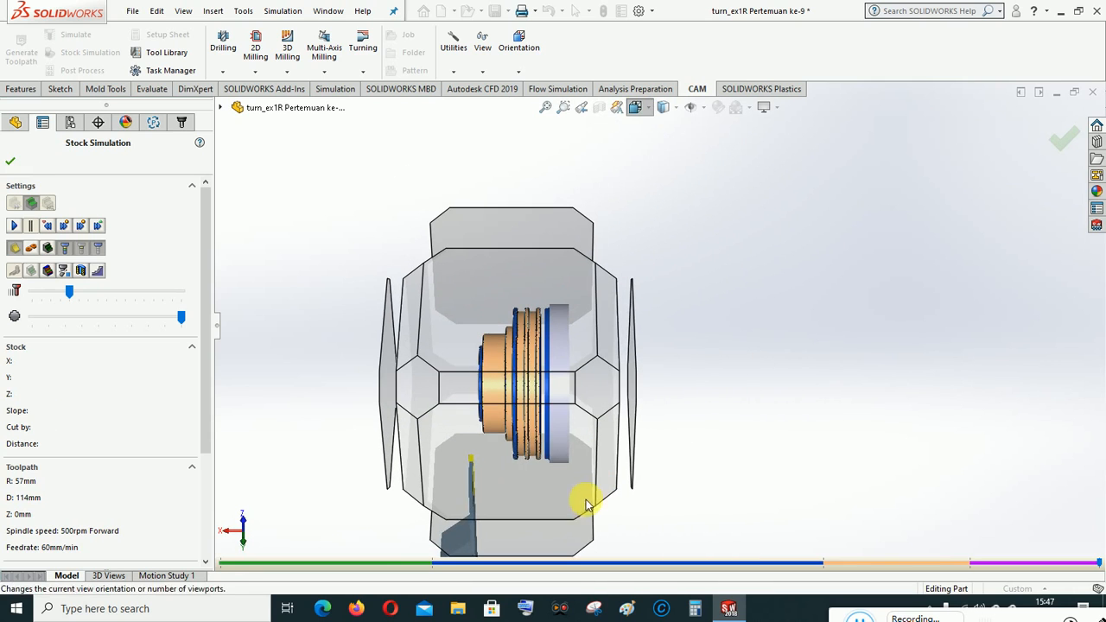
click(471, 425)
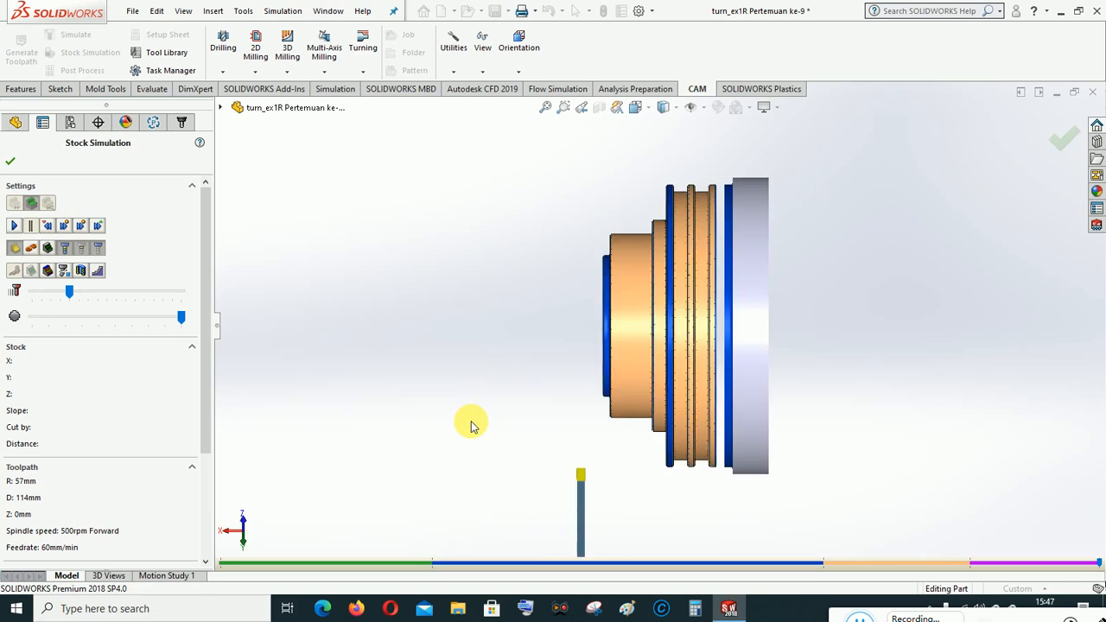
scroll(602, 315, up, 5)
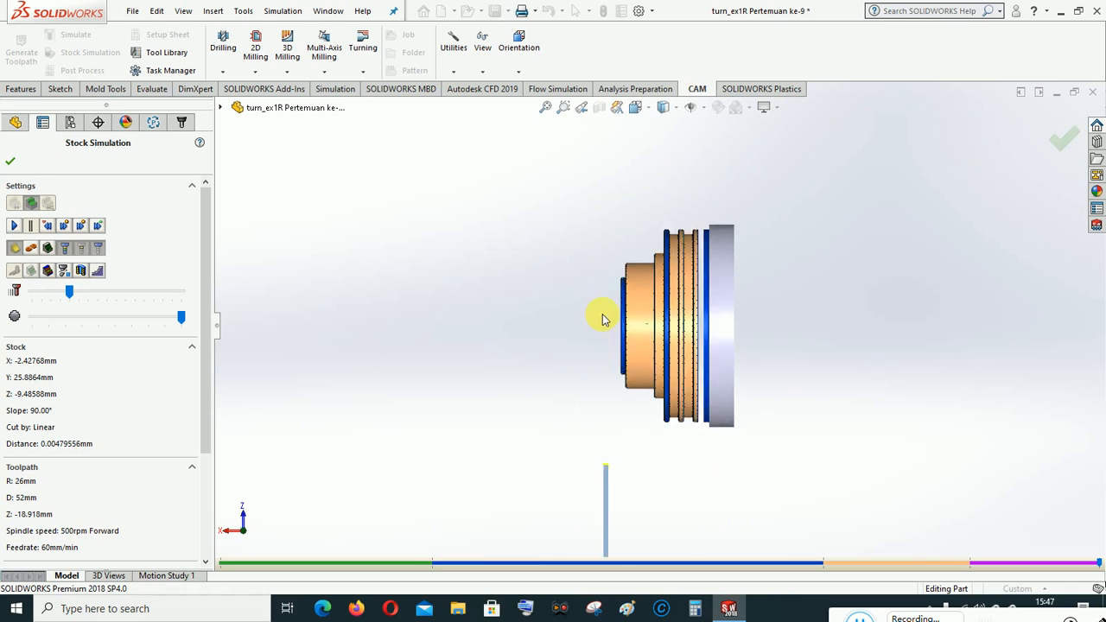
click(637, 109)
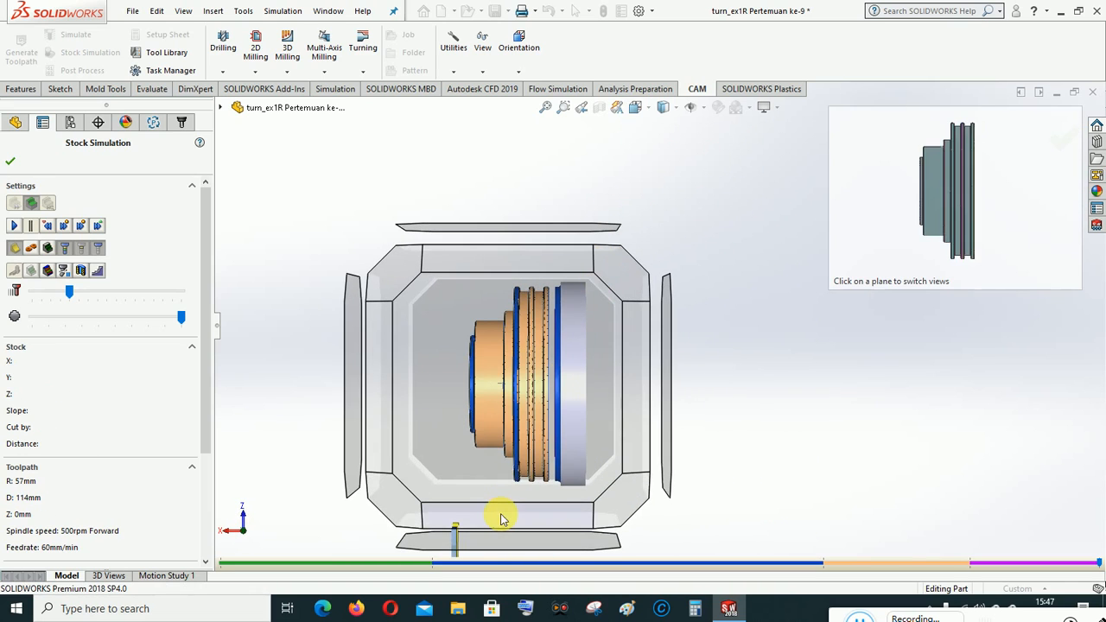
click(501, 516)
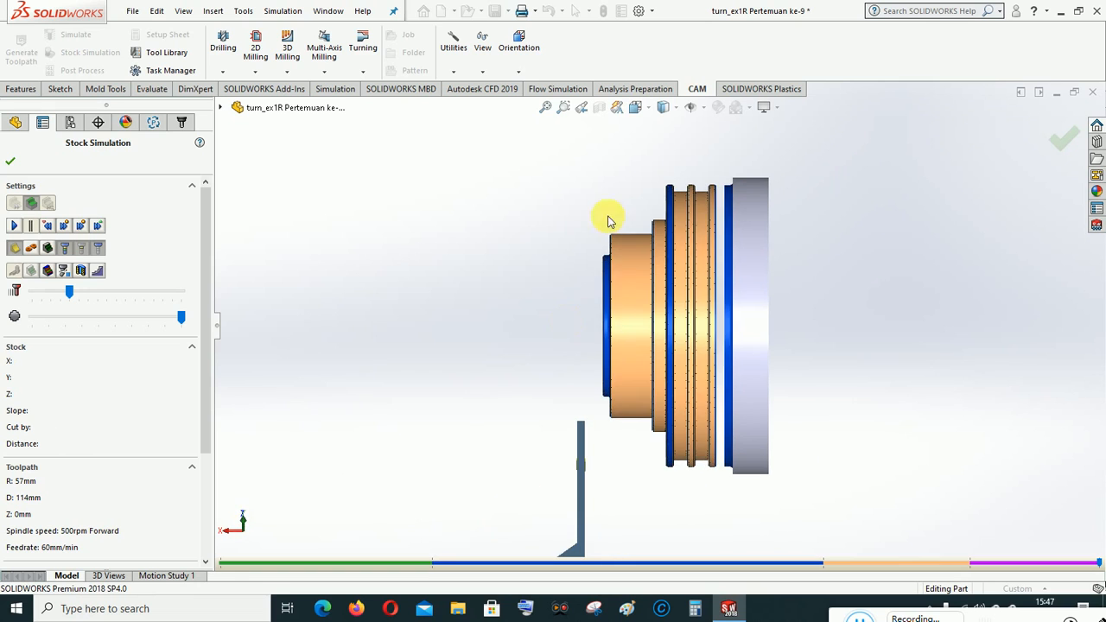
click(636, 108)
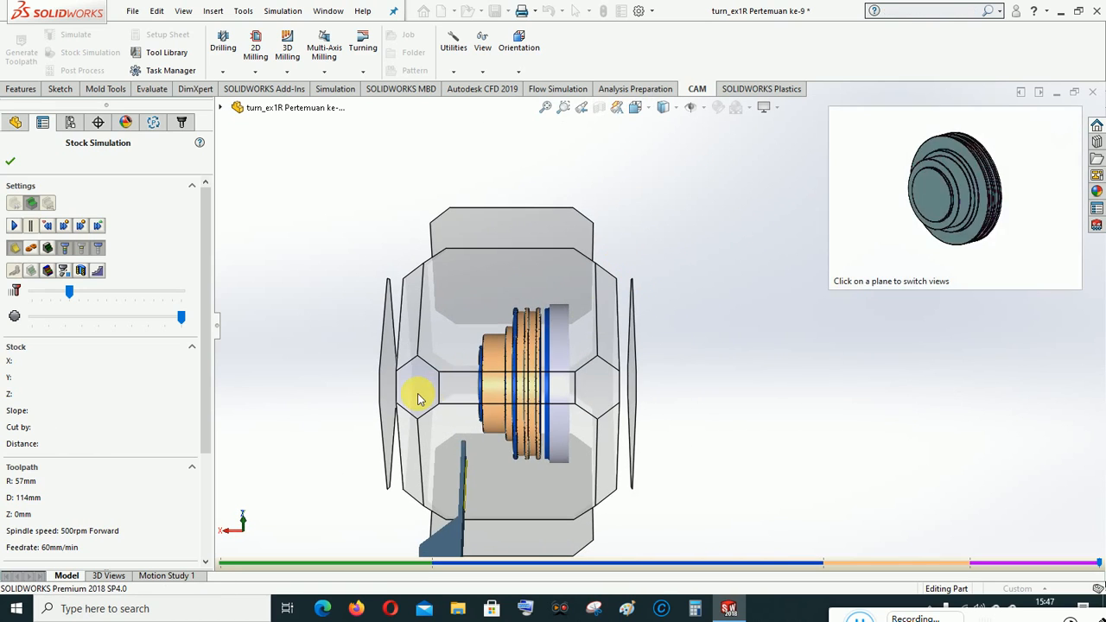
click(415, 395)
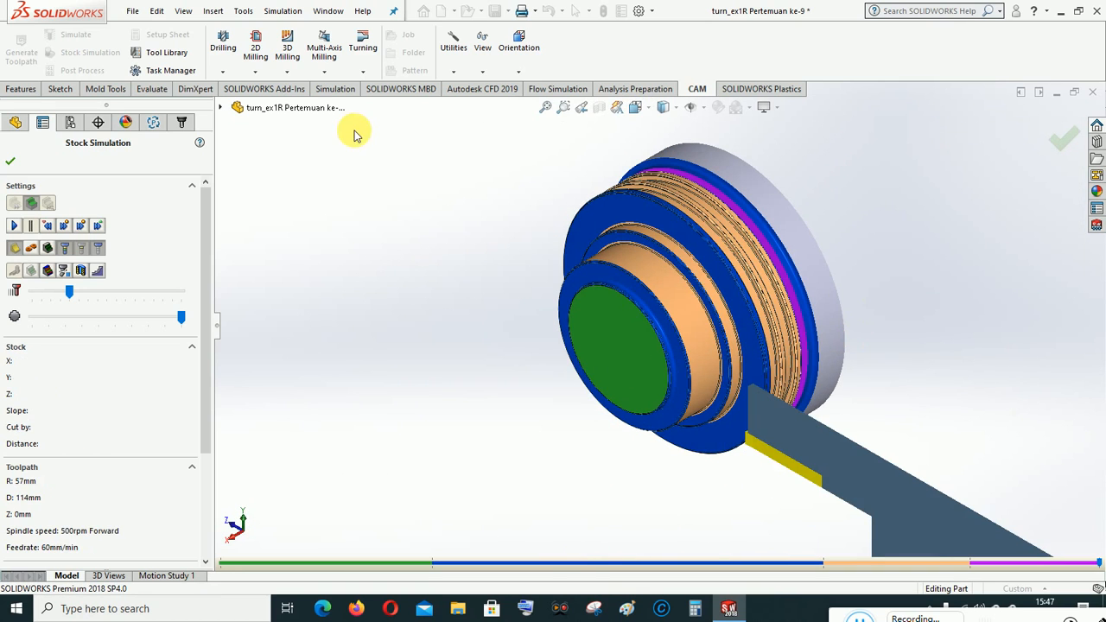
Step: Restart the stock simulation in the angled view, and close the event report and the simulation
click(13, 227)
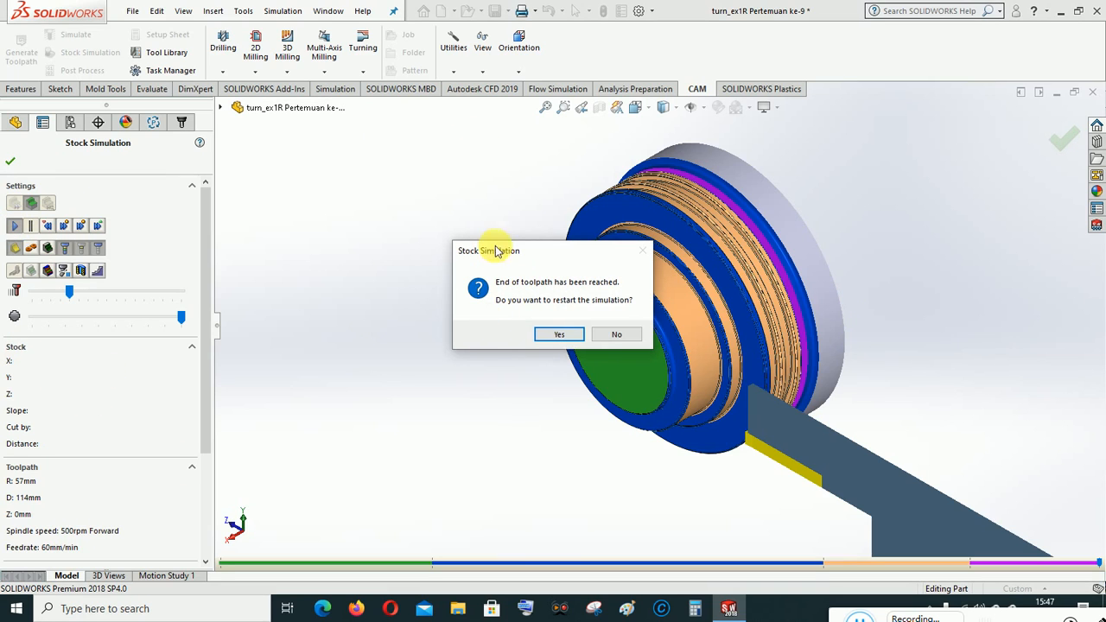
click(559, 335)
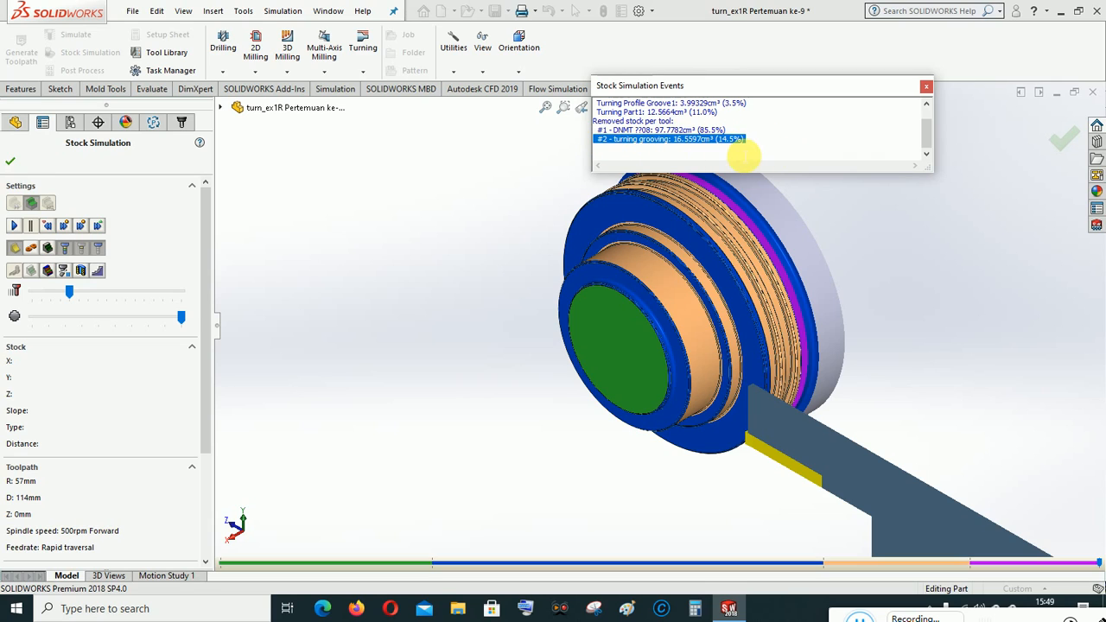
click(926, 88)
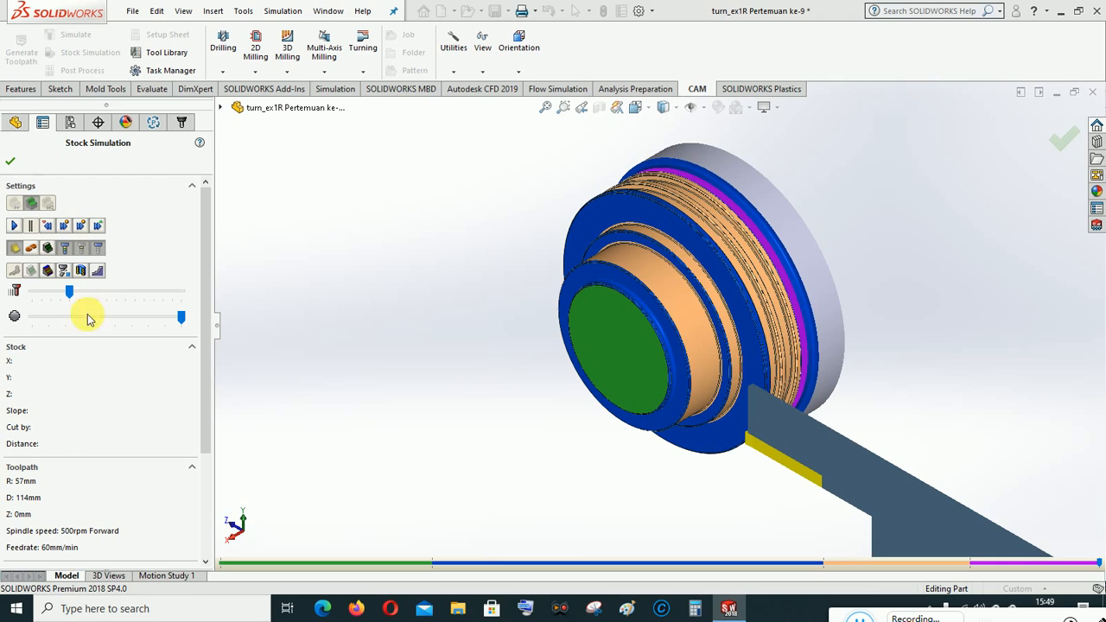
click(11, 163)
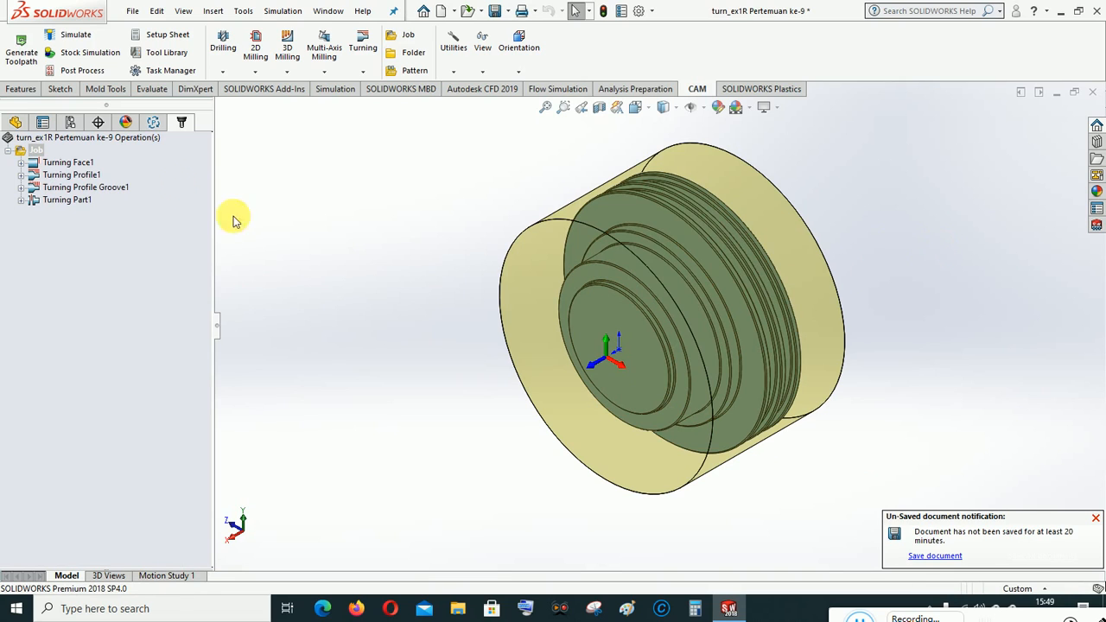
Step: Save the part document and generate the whole job's setup sheet in the NC CODE folder inside KN TI
click(495, 10)
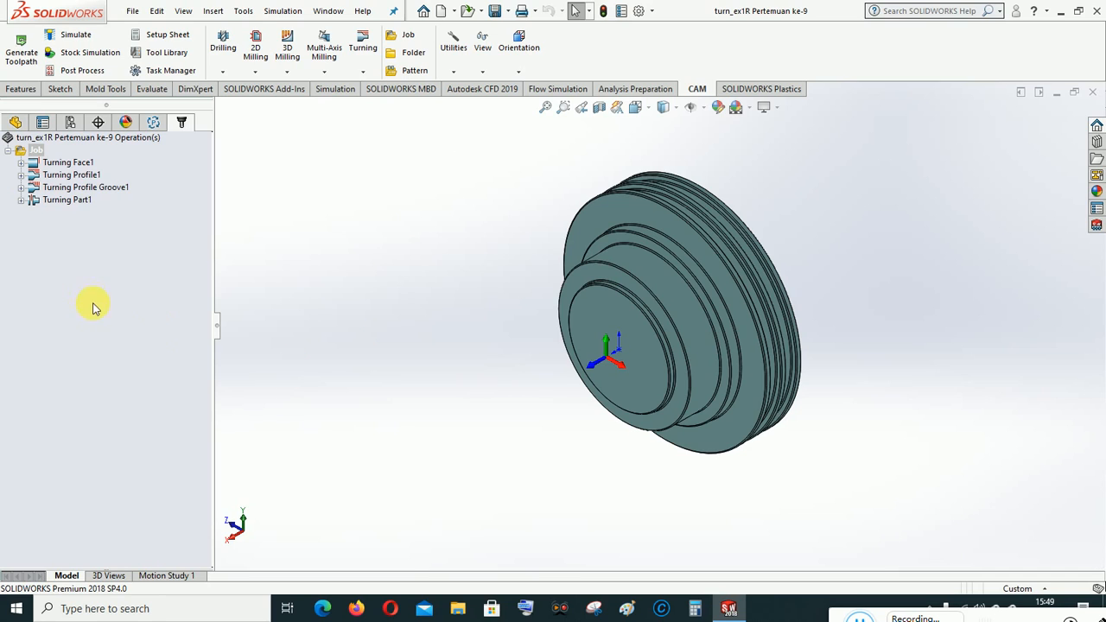
click(38, 152)
right_click(38, 153)
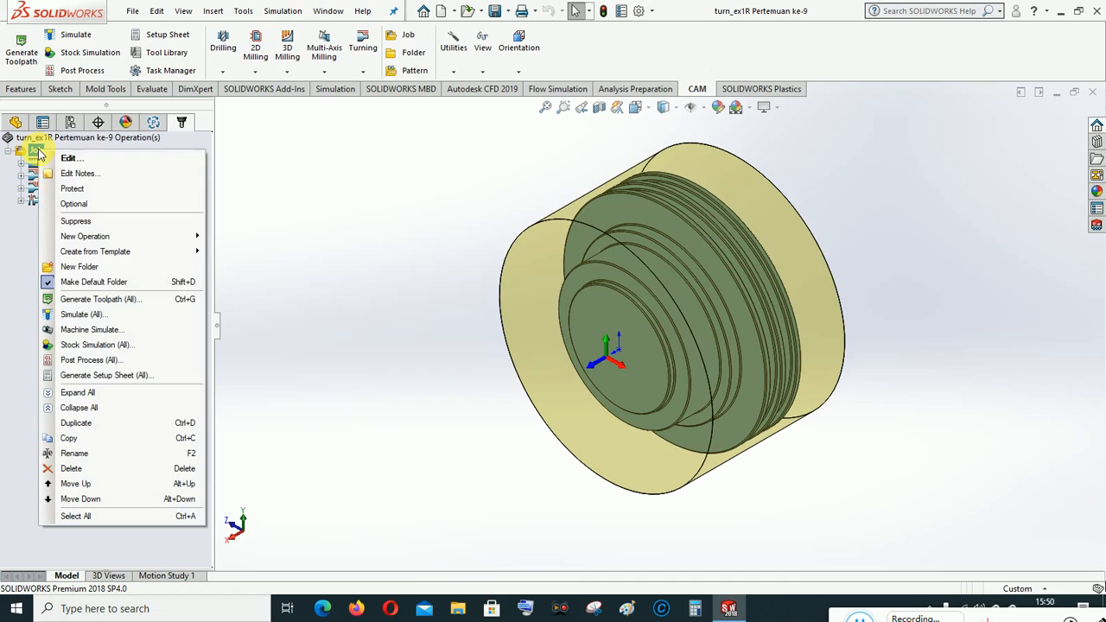
click(76, 377)
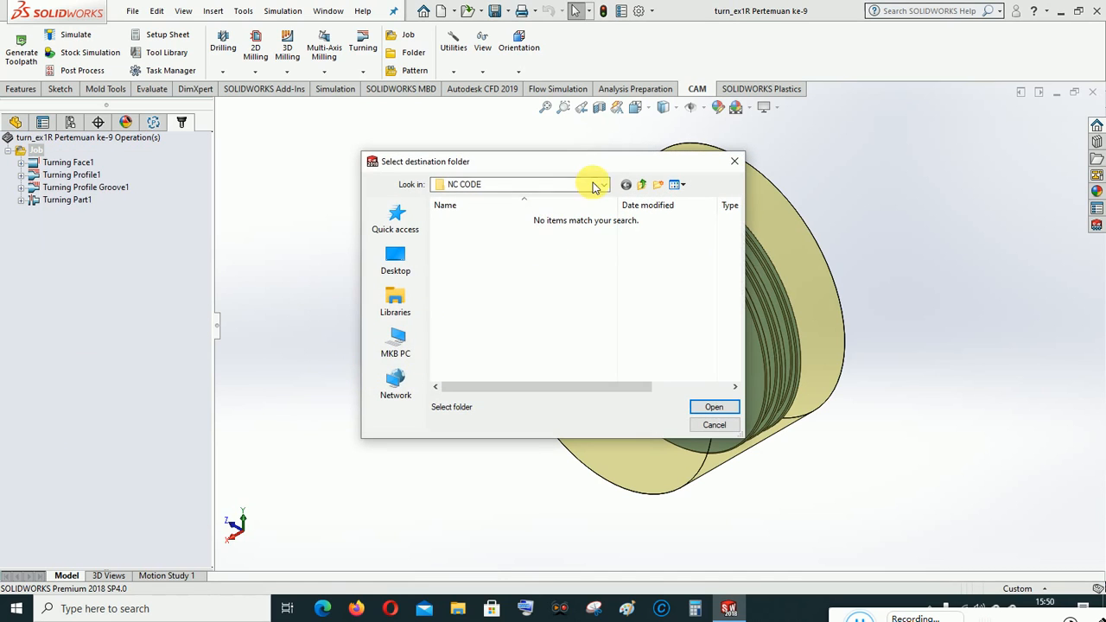
click(604, 185)
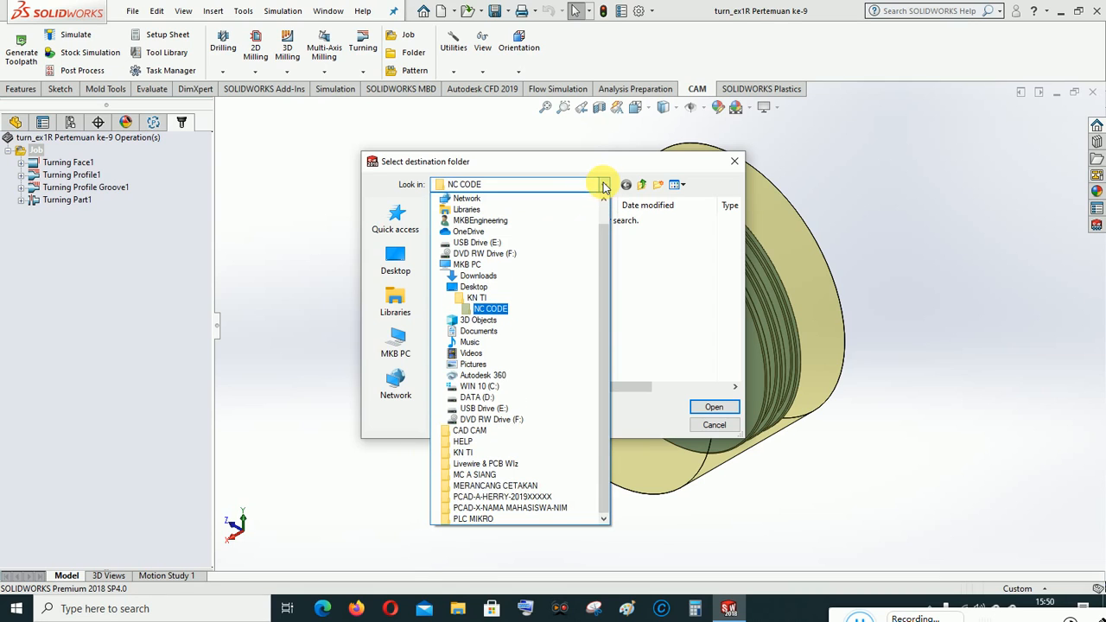
click(480, 296)
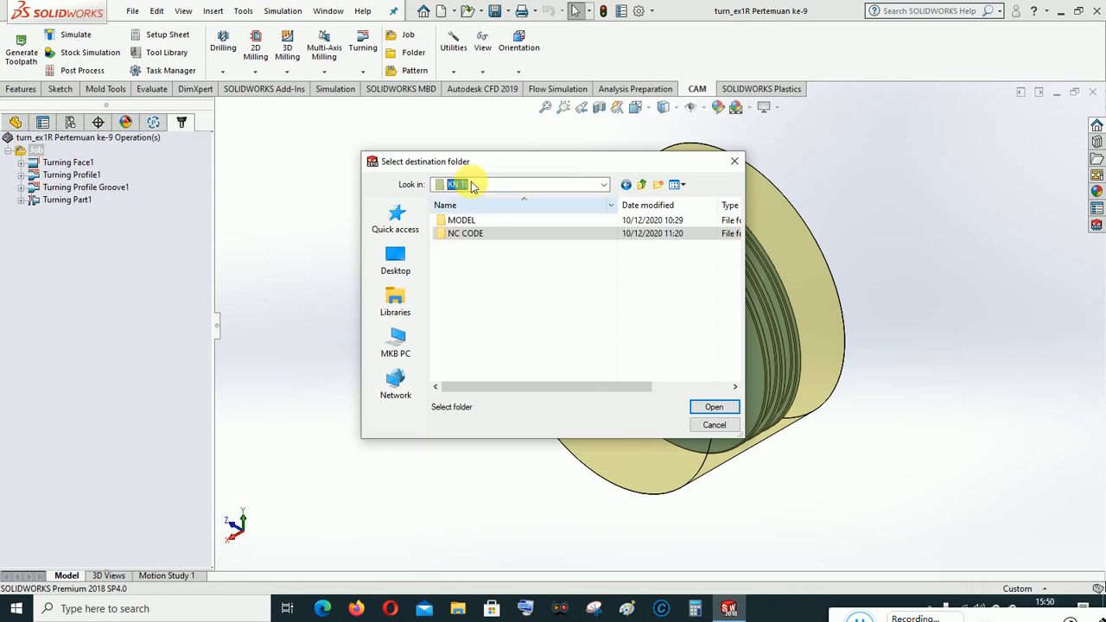
double_click(471, 240)
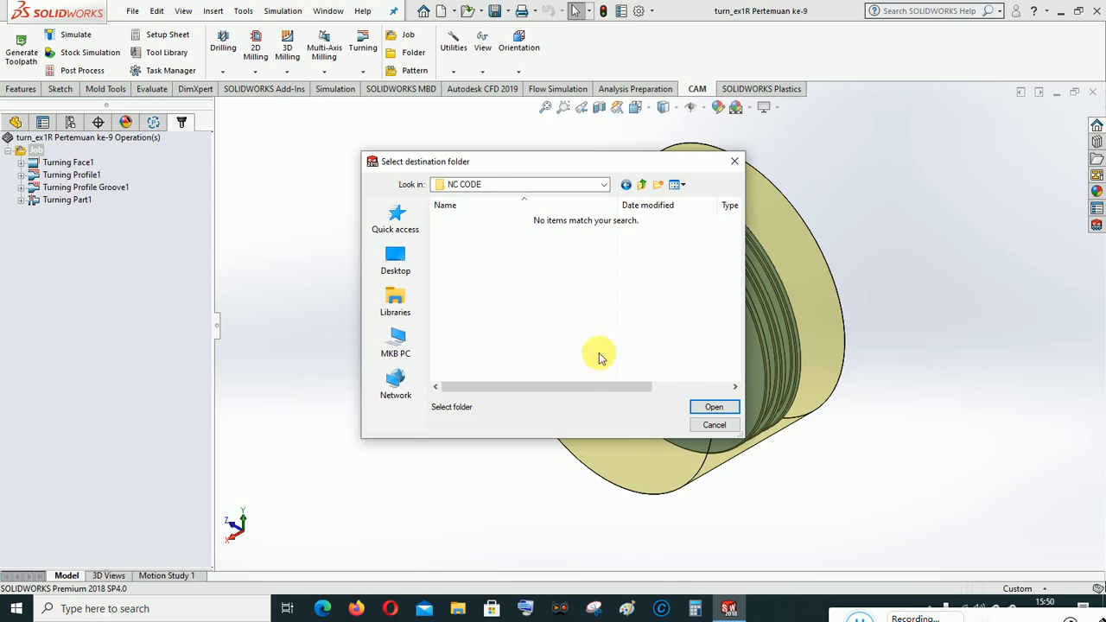
click(715, 407)
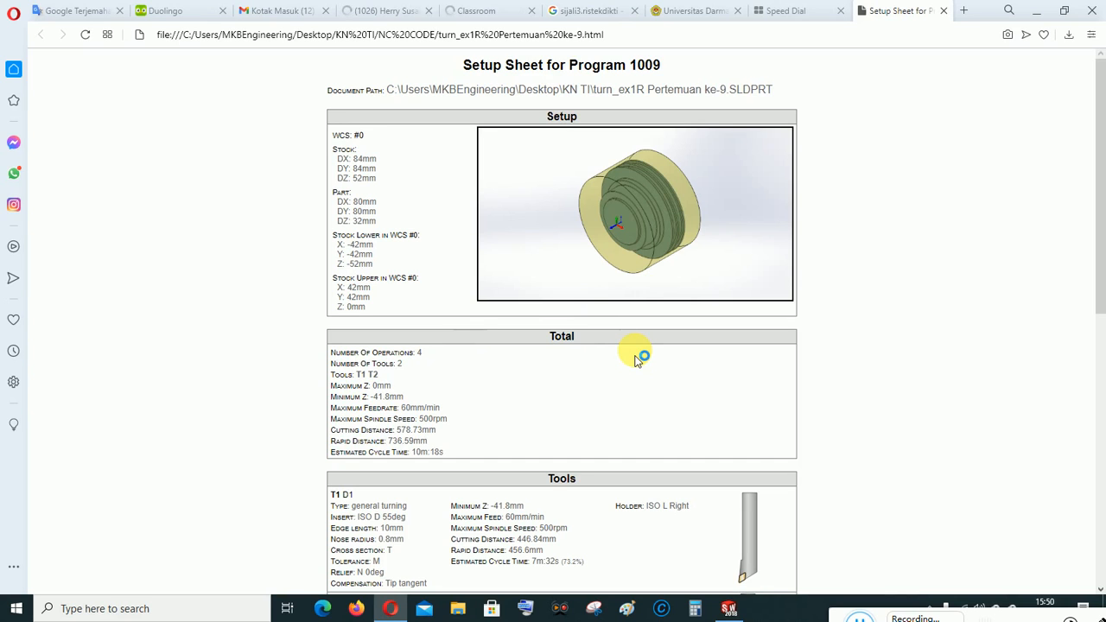
Step: Examine the setup sheet's setup, totals, tools and operations sections, then close its page and switch back to SOLIDWORKS
scroll(637, 358, down, 3)
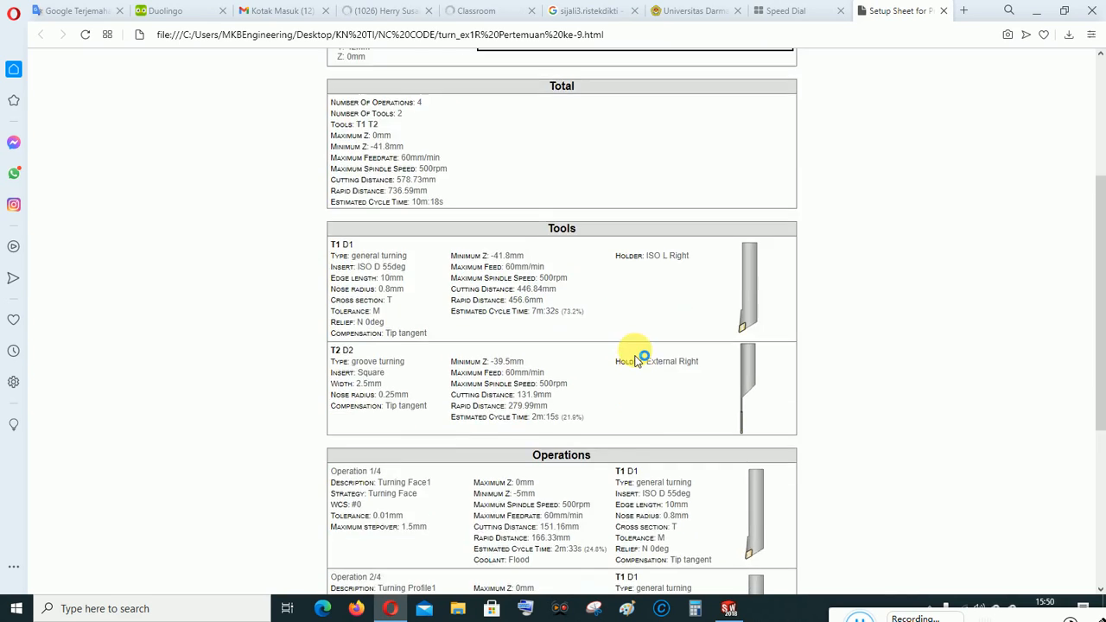
scroll(637, 355, up, 3)
scroll(497, 302, down, 4)
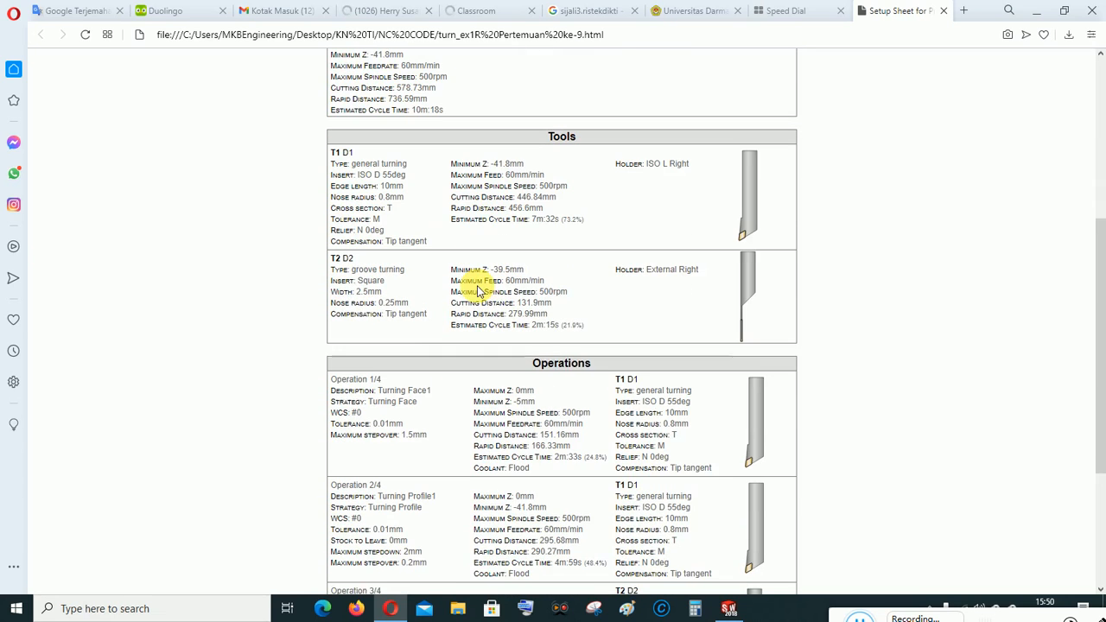
scroll(774, 244, down, 2)
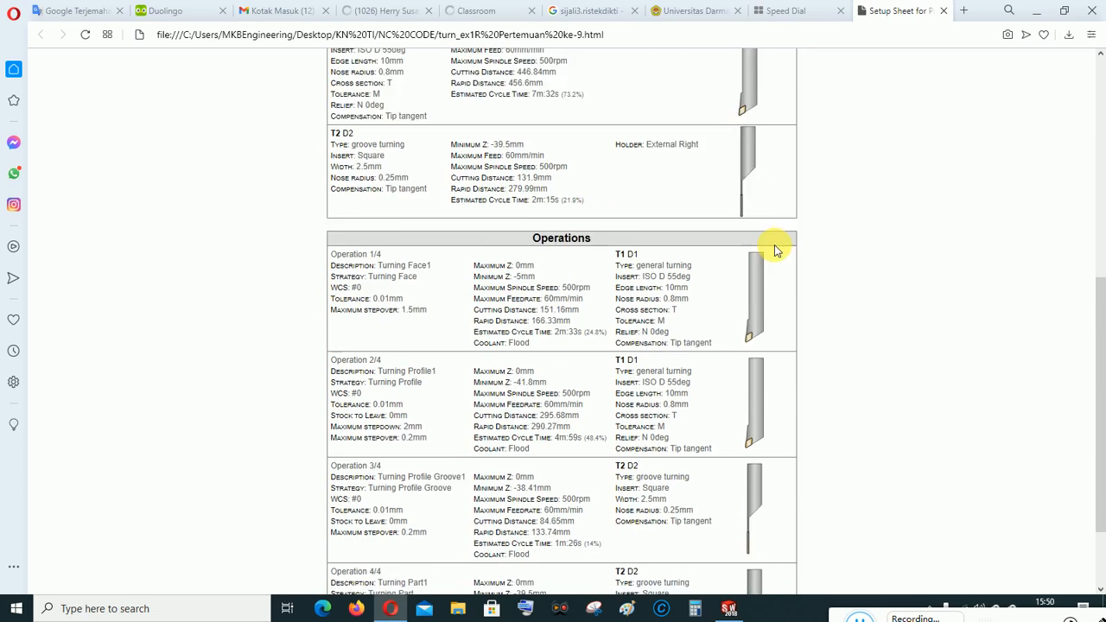
scroll(771, 294, up, 2)
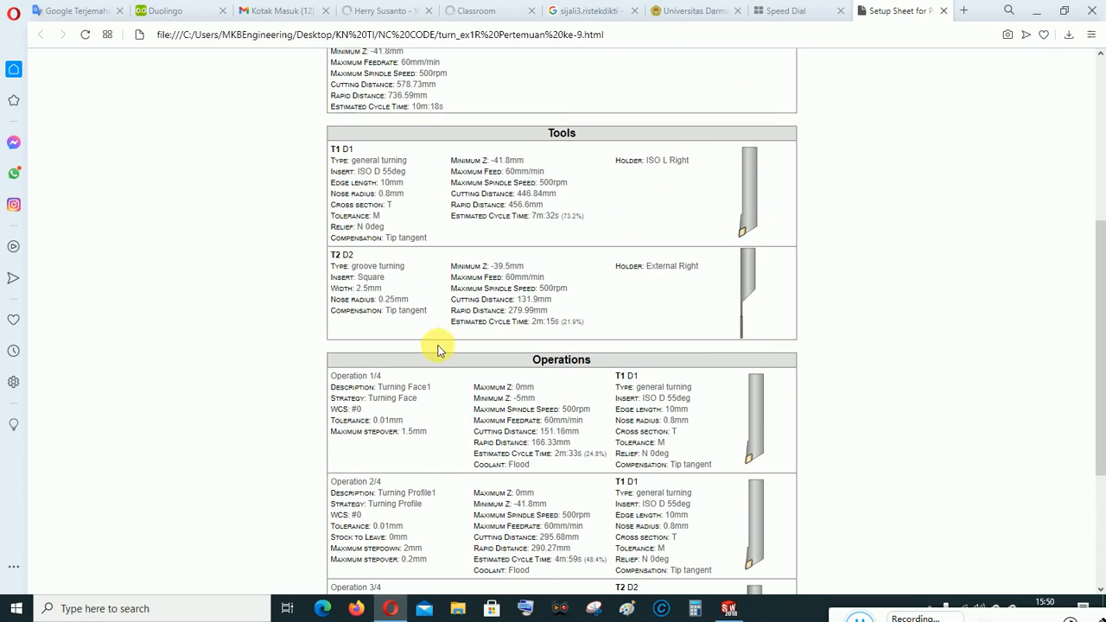
scroll(565, 291, down, 3)
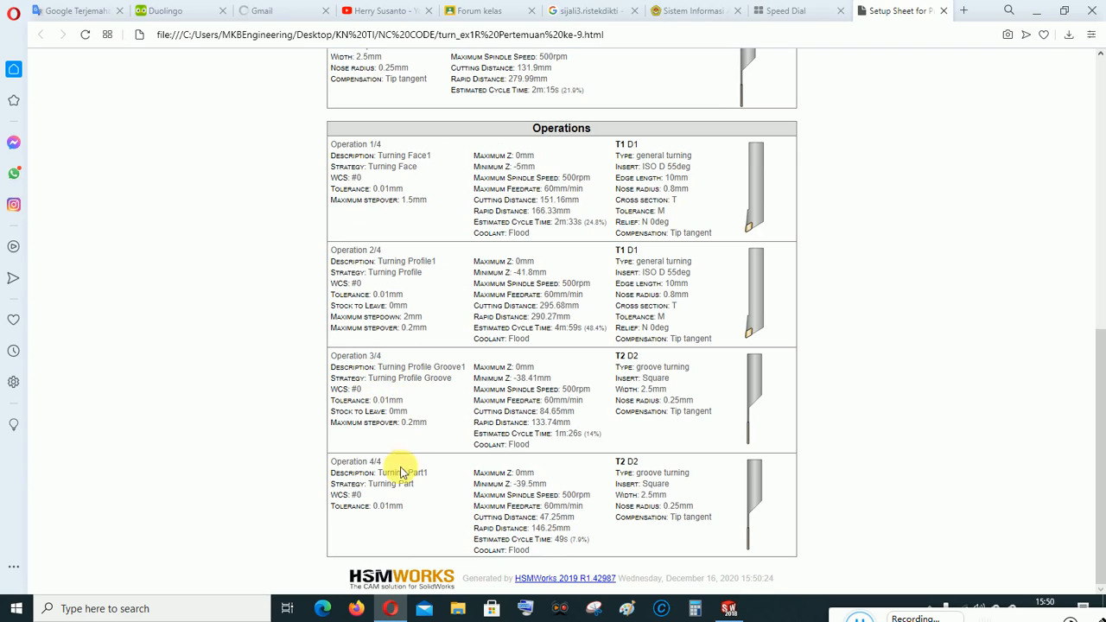
scroll(751, 336, up, 5)
scroll(757, 318, up, 1)
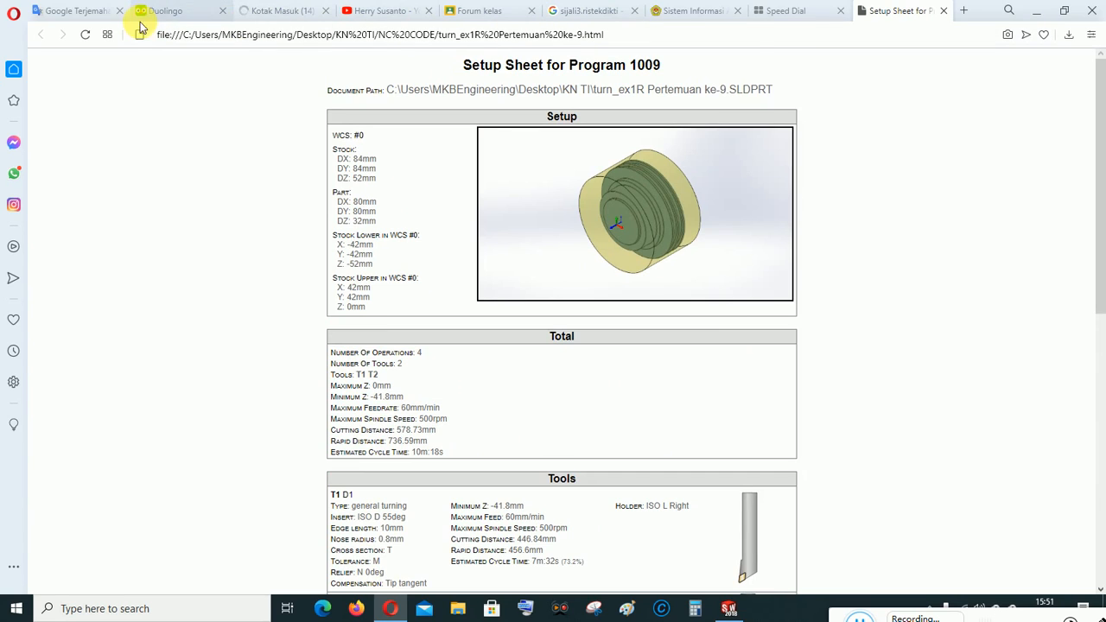
click(944, 11)
click(728, 608)
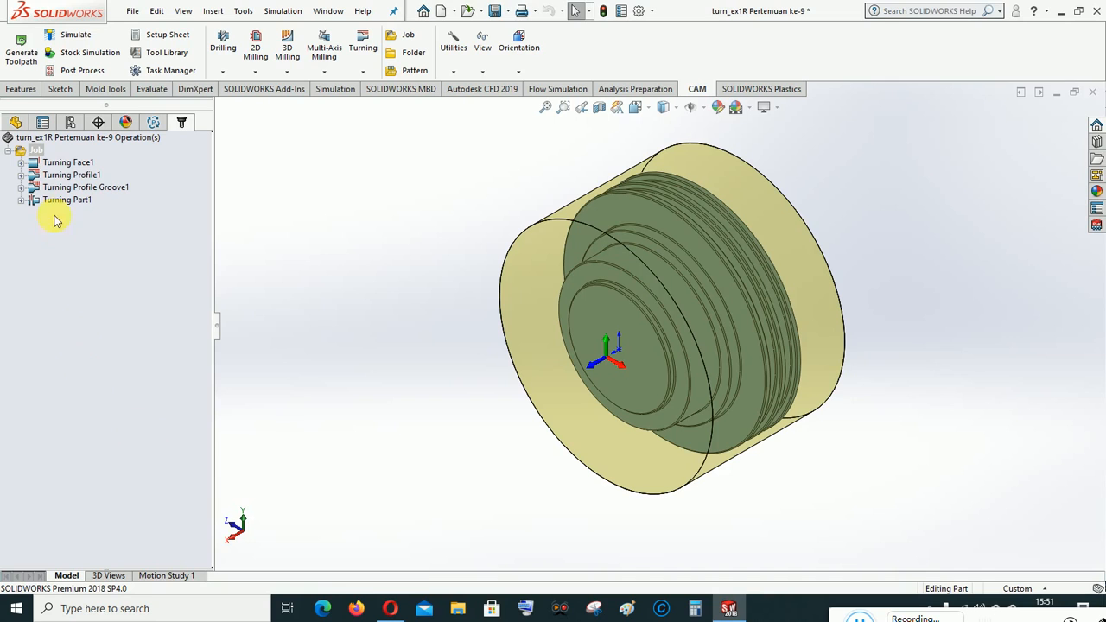
Step: Open post-processing for the whole job and choose the NC CODE folder inside KN TI as the output folder
right_click(37, 150)
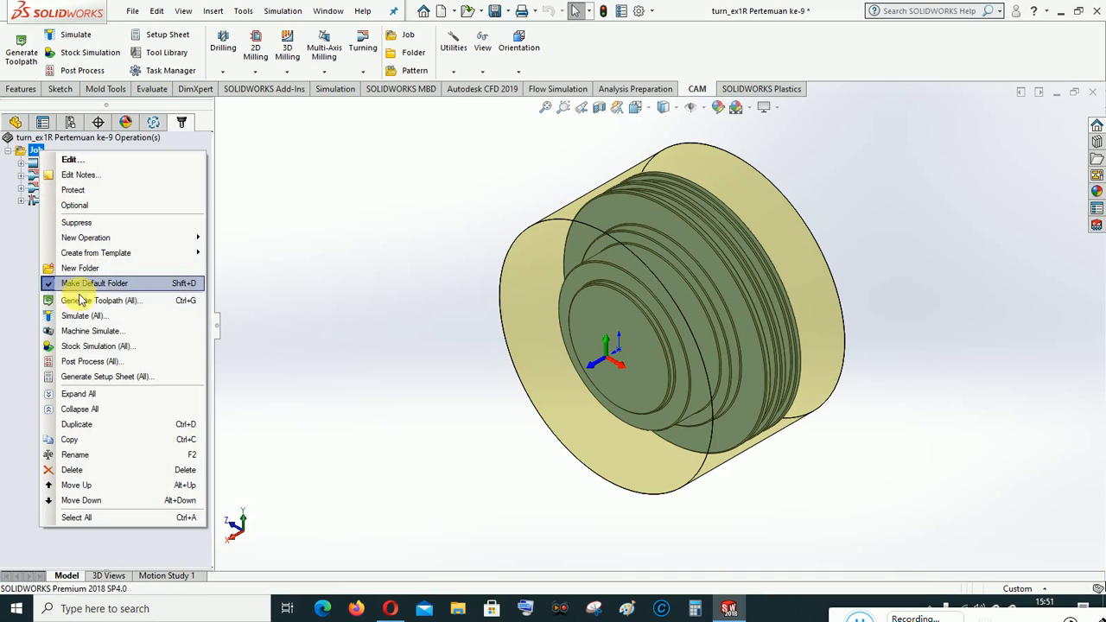
click(90, 362)
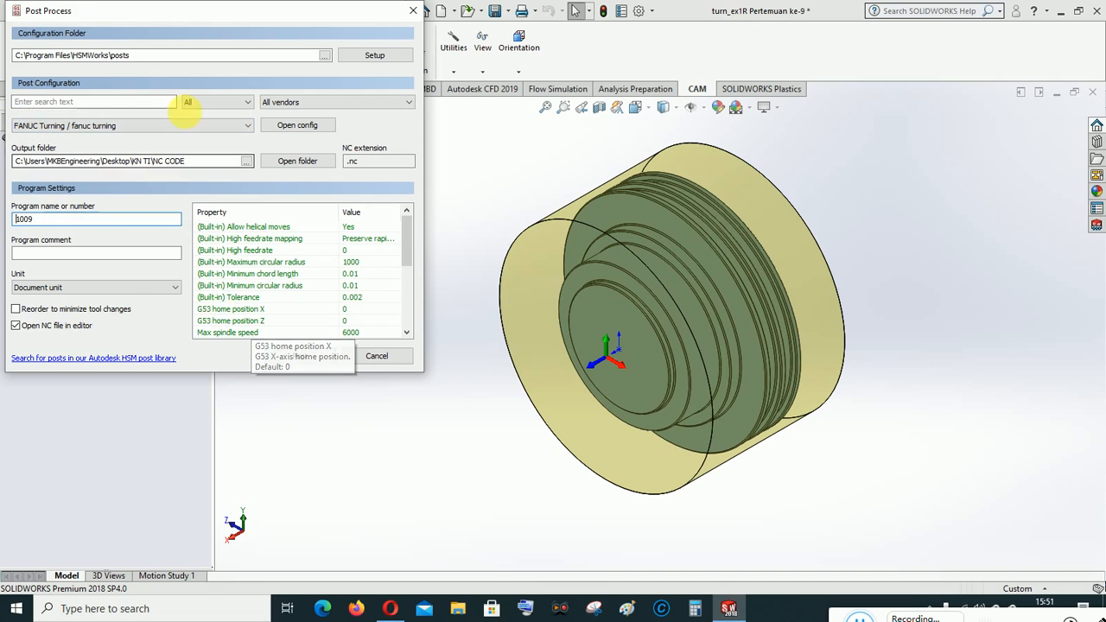
click(246, 164)
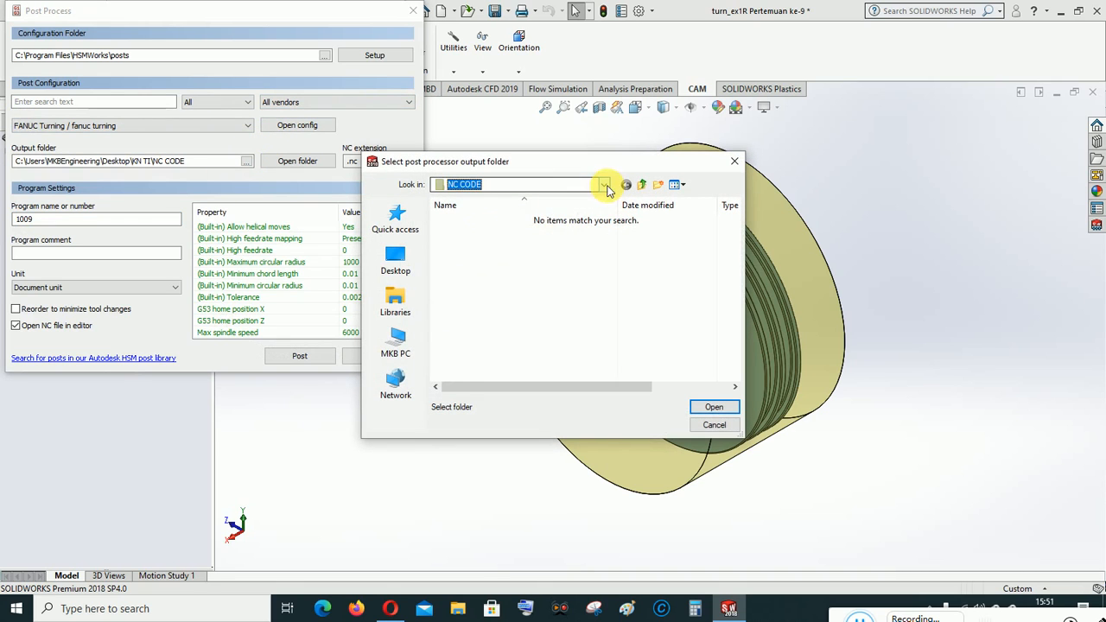
click(605, 185)
click(479, 298)
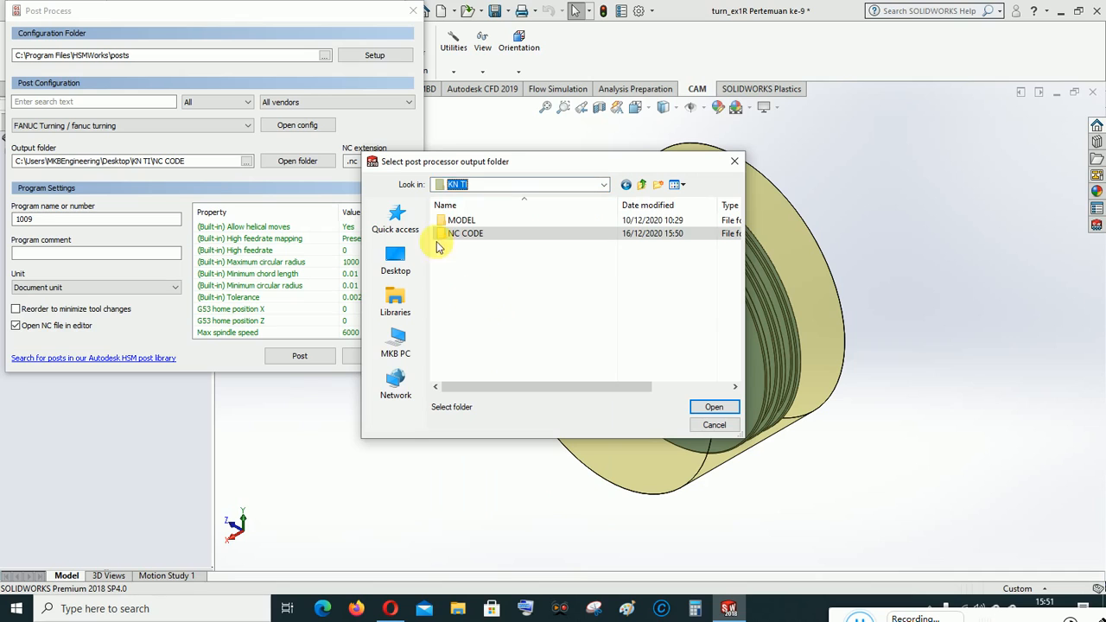
double_click(466, 233)
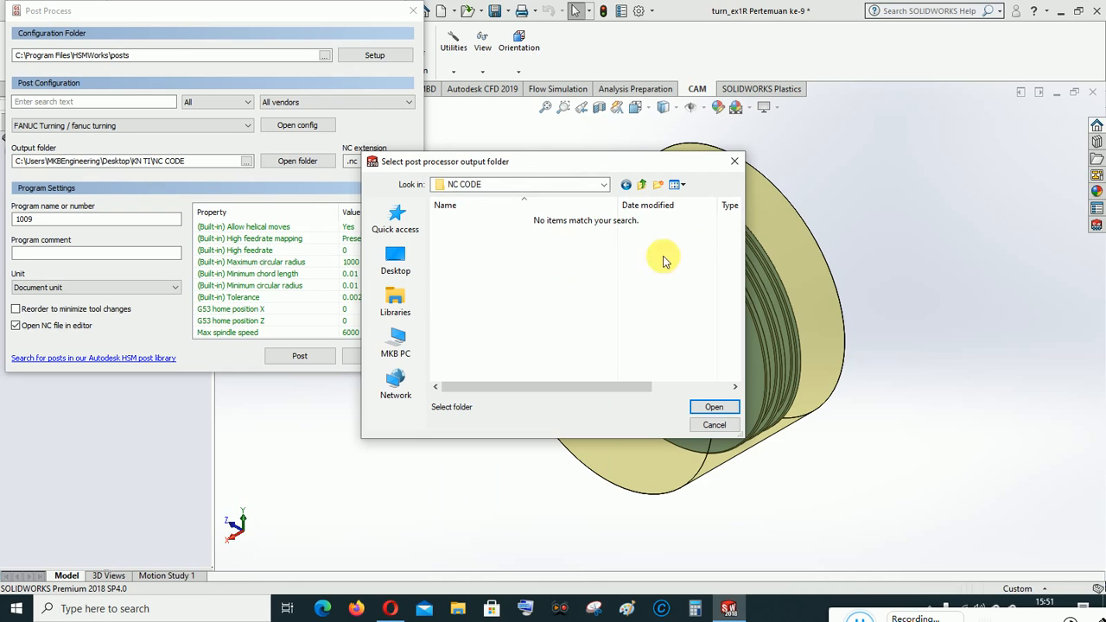
click(714, 407)
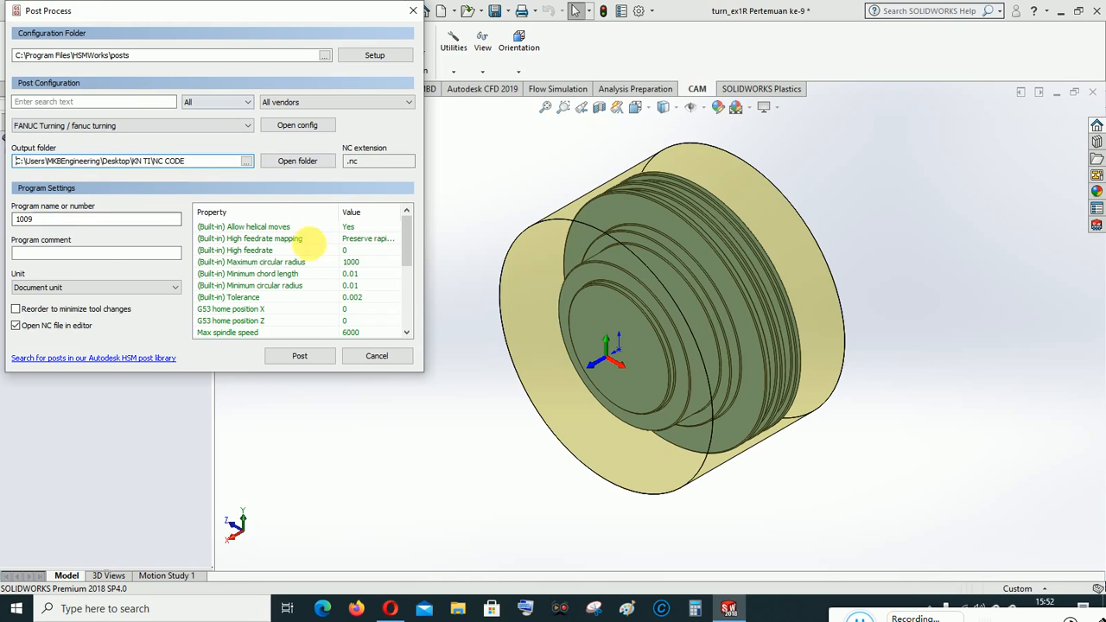
Step: Post the NC program and save it as "1009 - Turning Pertemuan ke-9" in the NC CODE folder
click(297, 357)
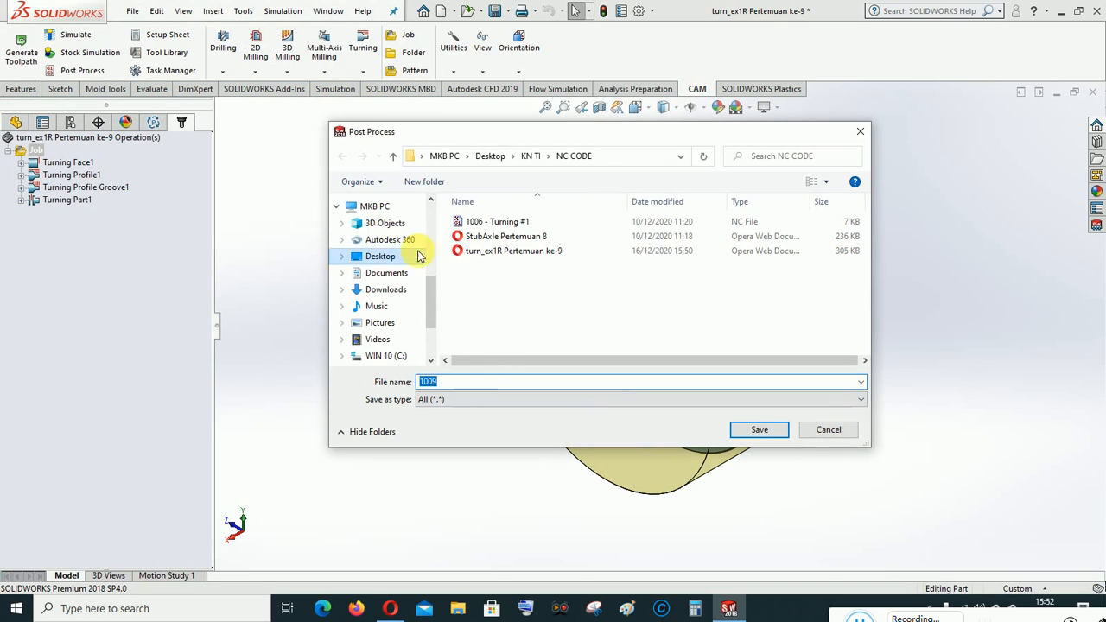
click(457, 383)
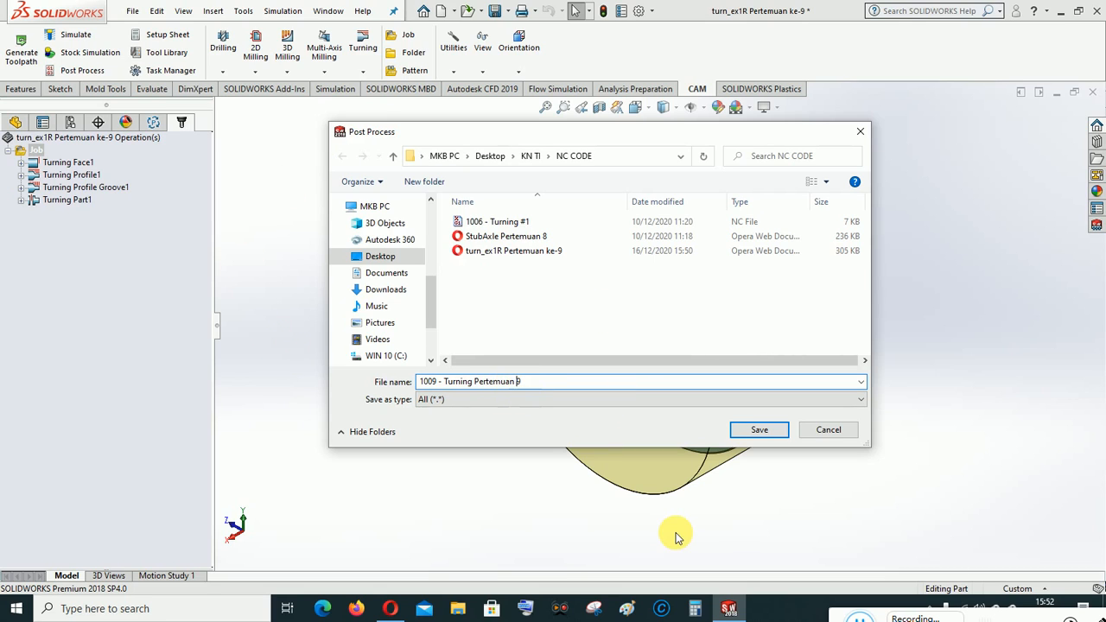
text(ke-9)
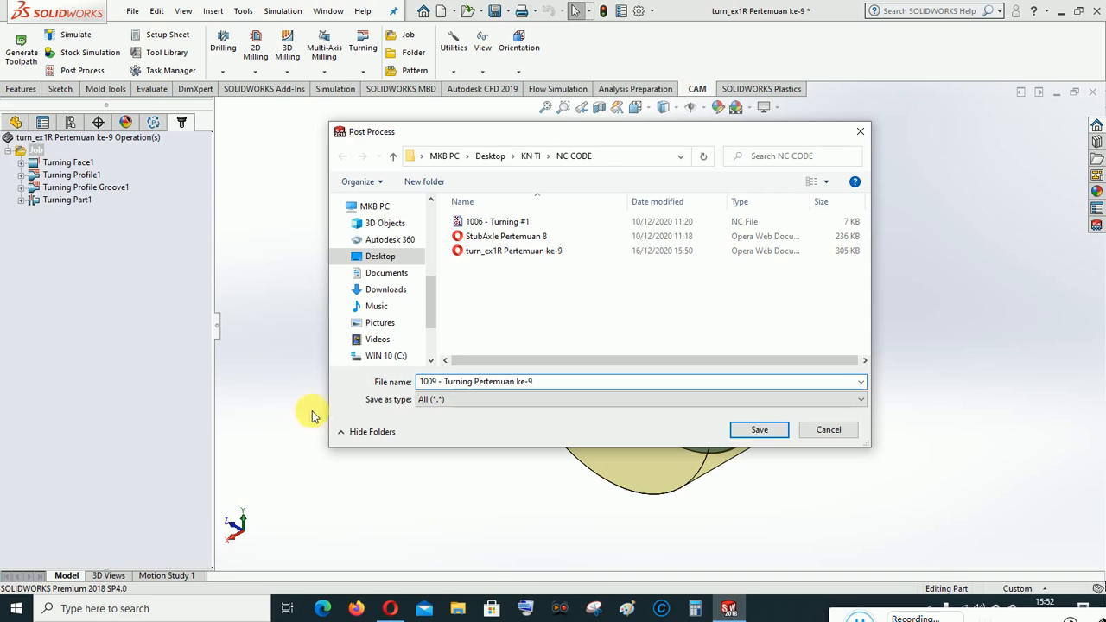
click(759, 432)
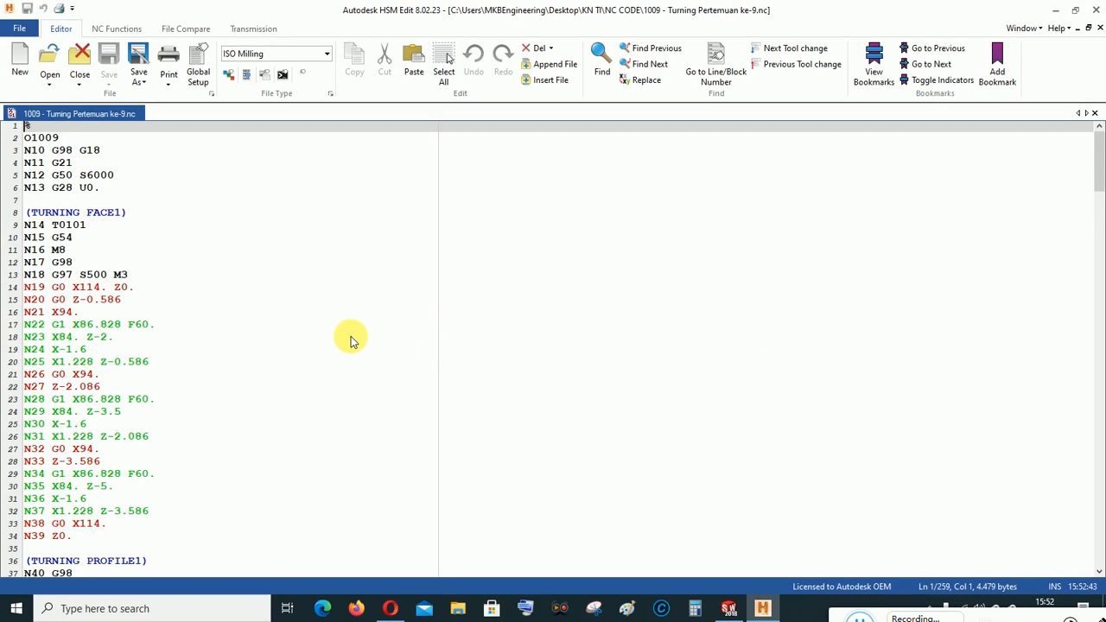
Step: Review the generated NC code across its turning operations, close the code editor and save the part document
scroll(349, 338, down, 20)
scroll(348, 335, down, 20)
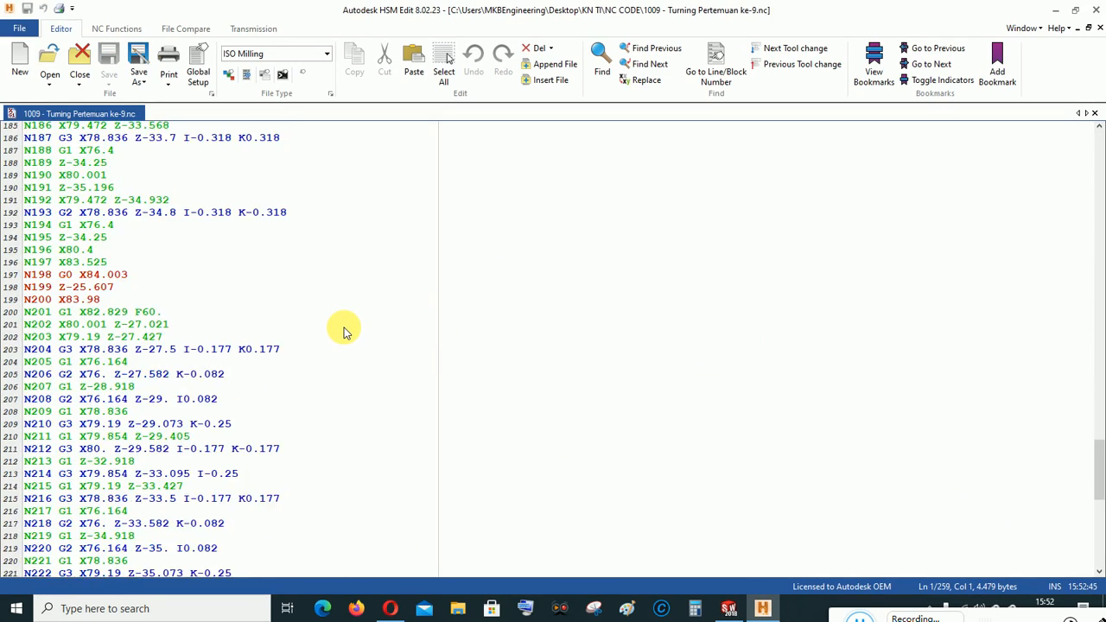
scroll(344, 331, up, 20)
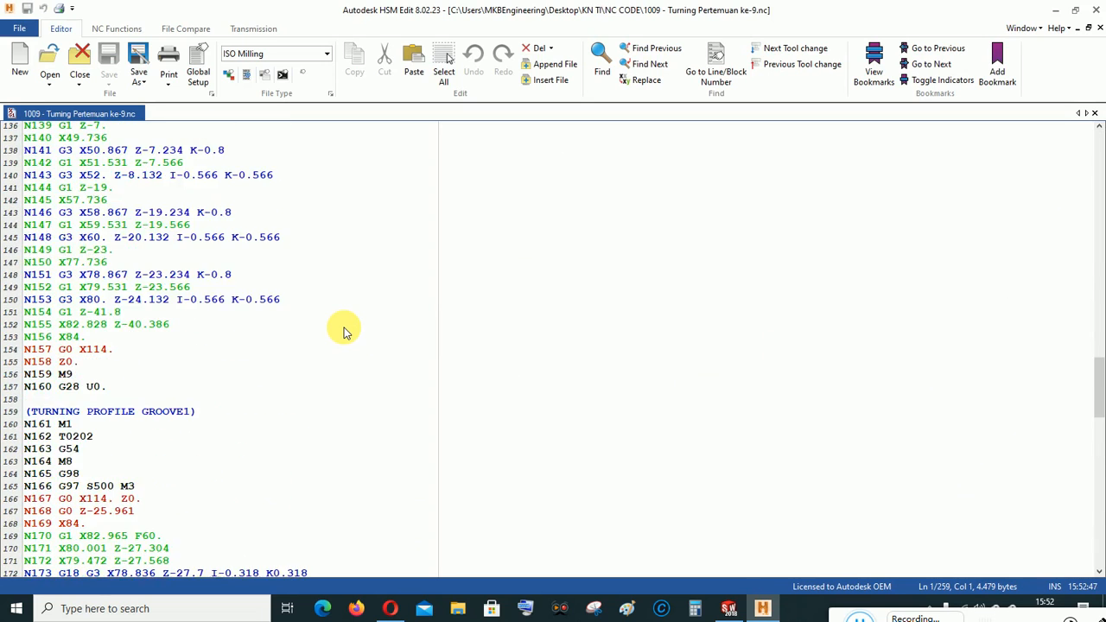
scroll(344, 331, up, 16)
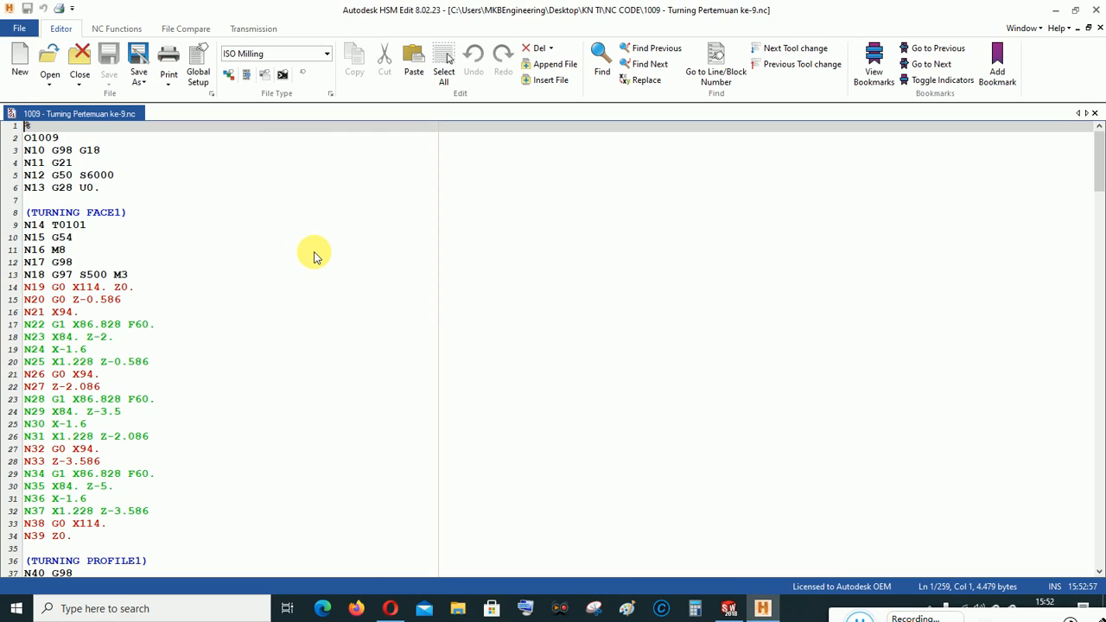
click(1099, 10)
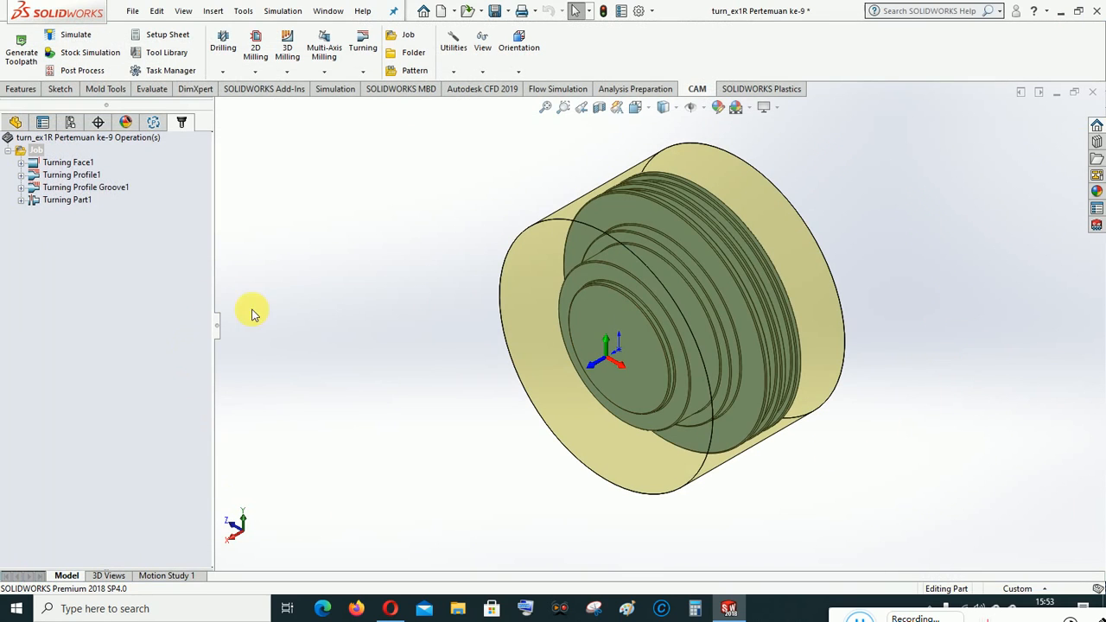
click(495, 15)
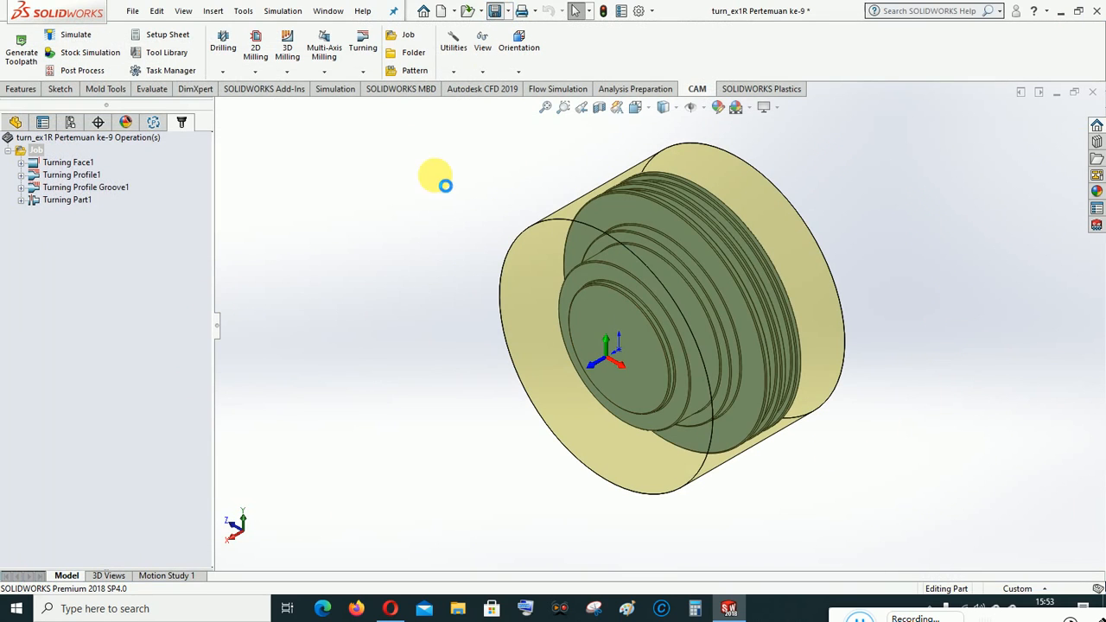